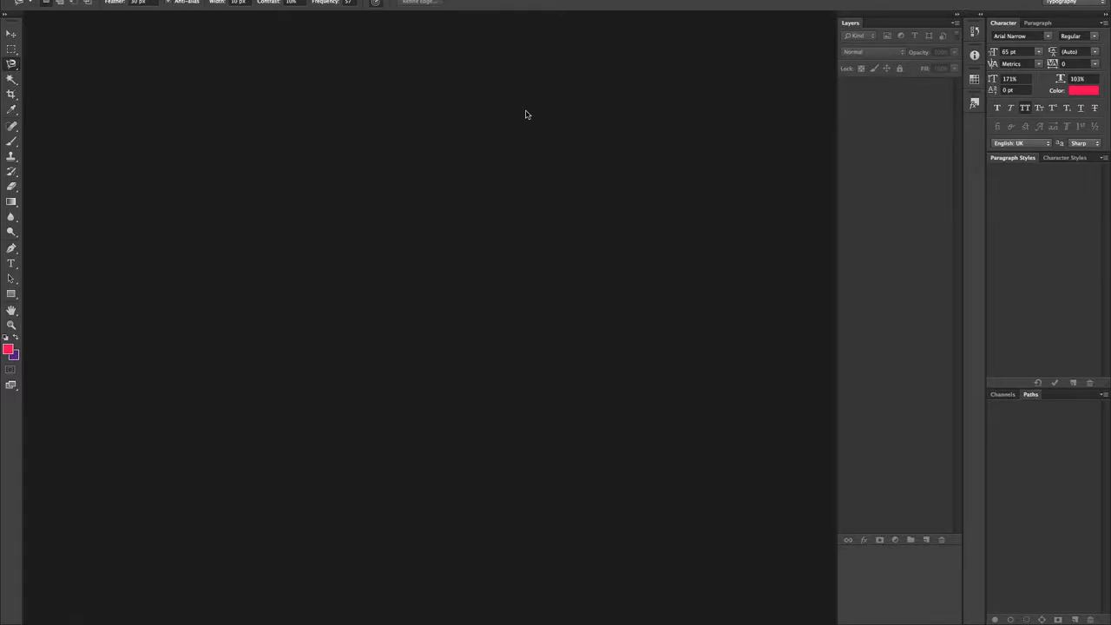
Step: Start a new document named Fashion Image based on the Default Photoshop Size preset
left_click(510, 57)
left_click(92, 0)
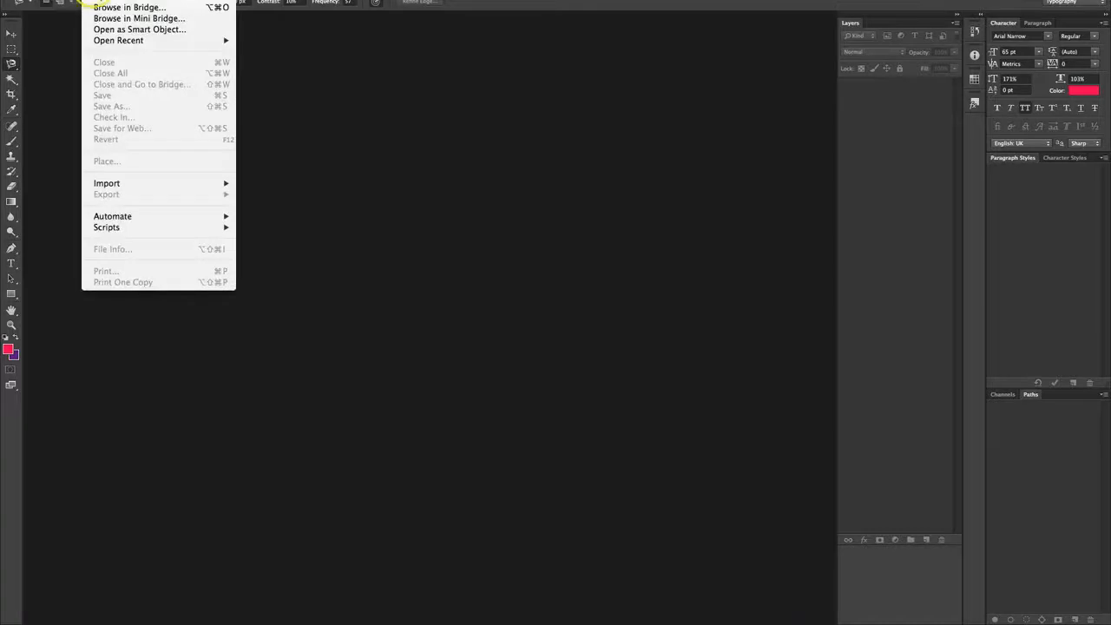
left_click(91, 0)
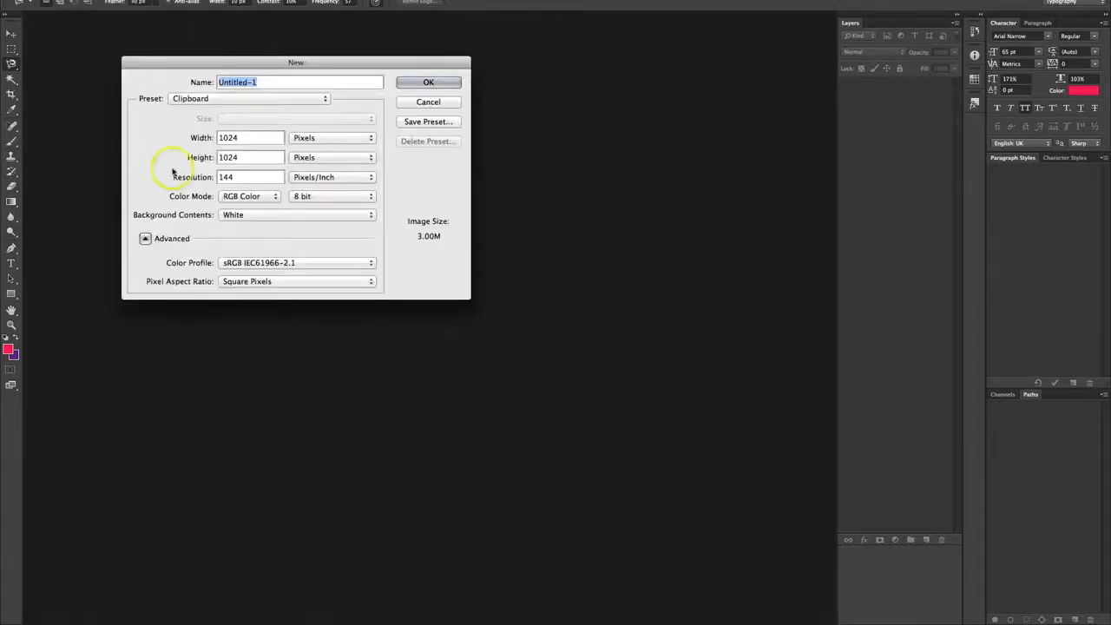
type("Fashion Image")
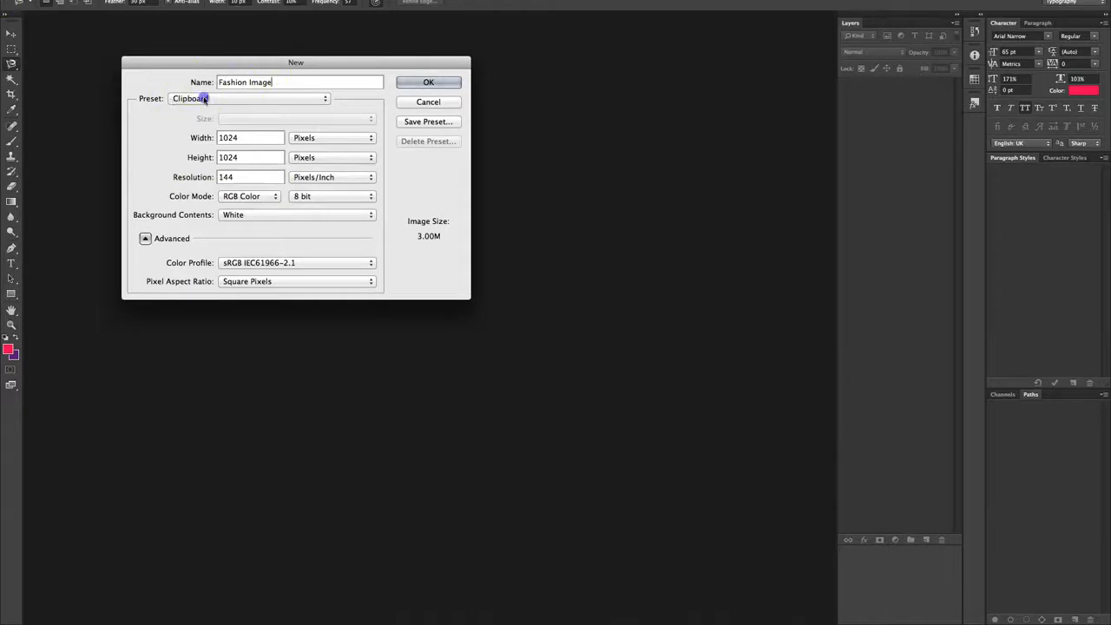
left_click(205, 99)
left_click(202, 109)
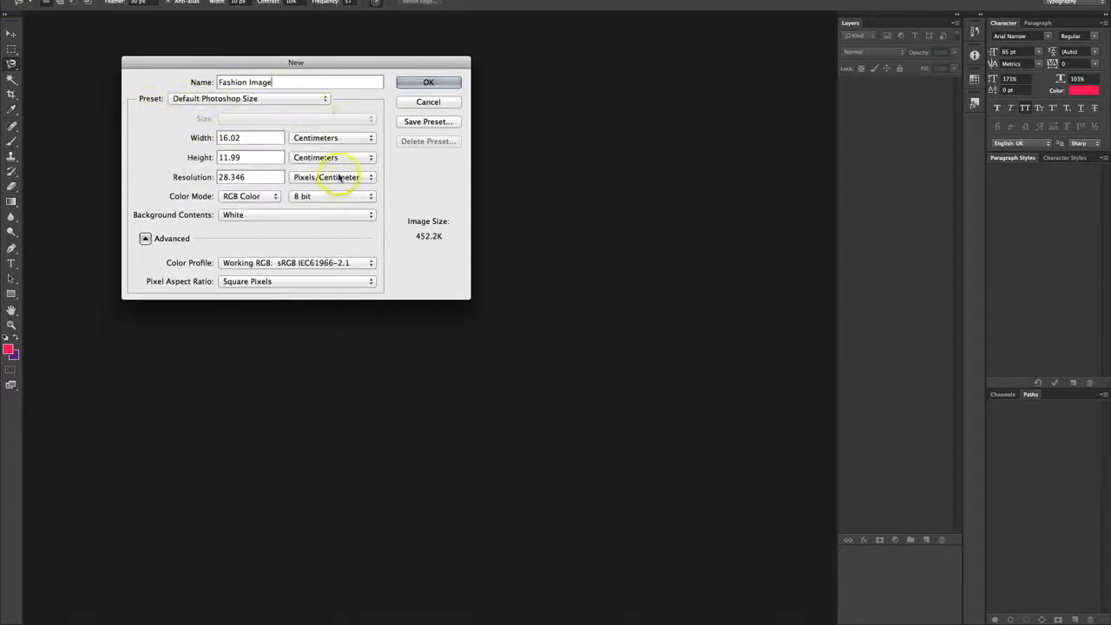
Step: Set the new document's resolution to 300 pixels/inch and create it
left_click(340, 177)
left_click(343, 167)
left_click(351, 181)
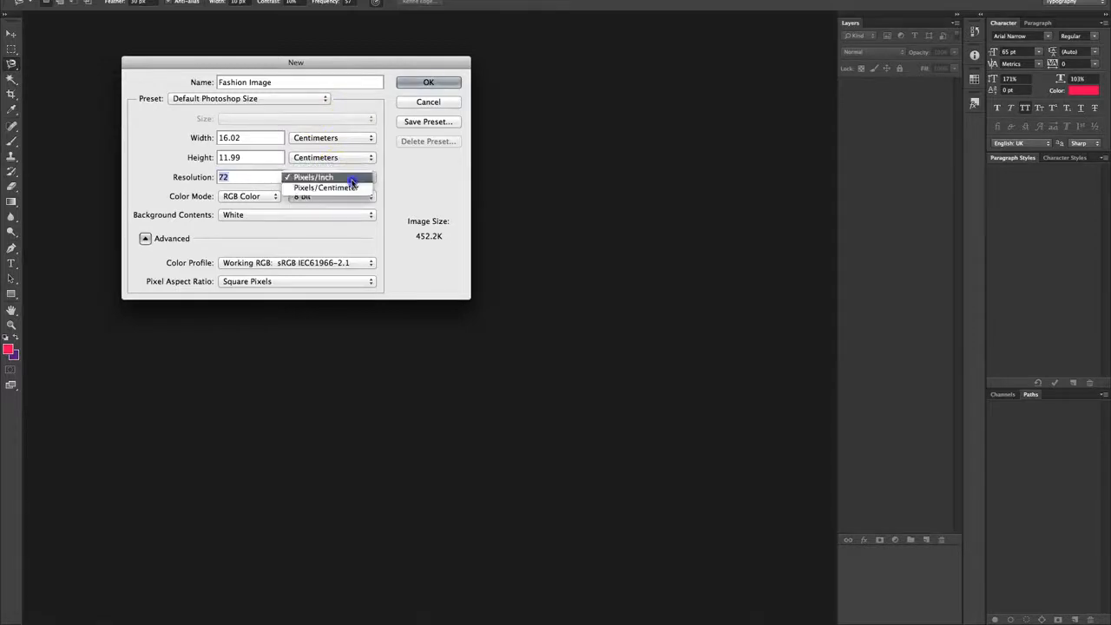
left_click(346, 177)
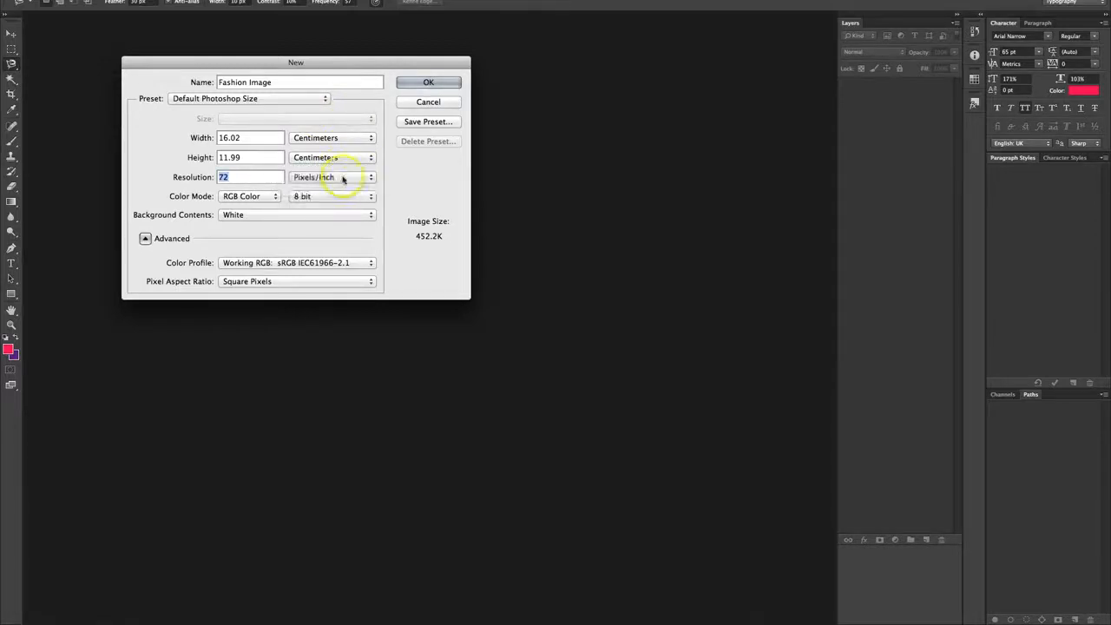
double_click(257, 177)
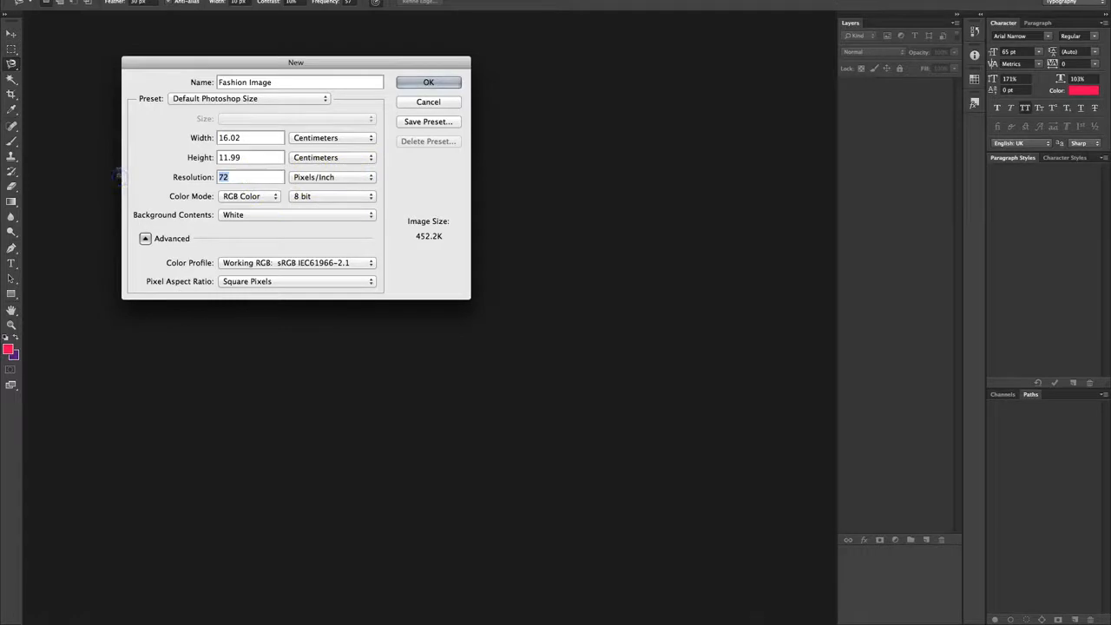
type("300")
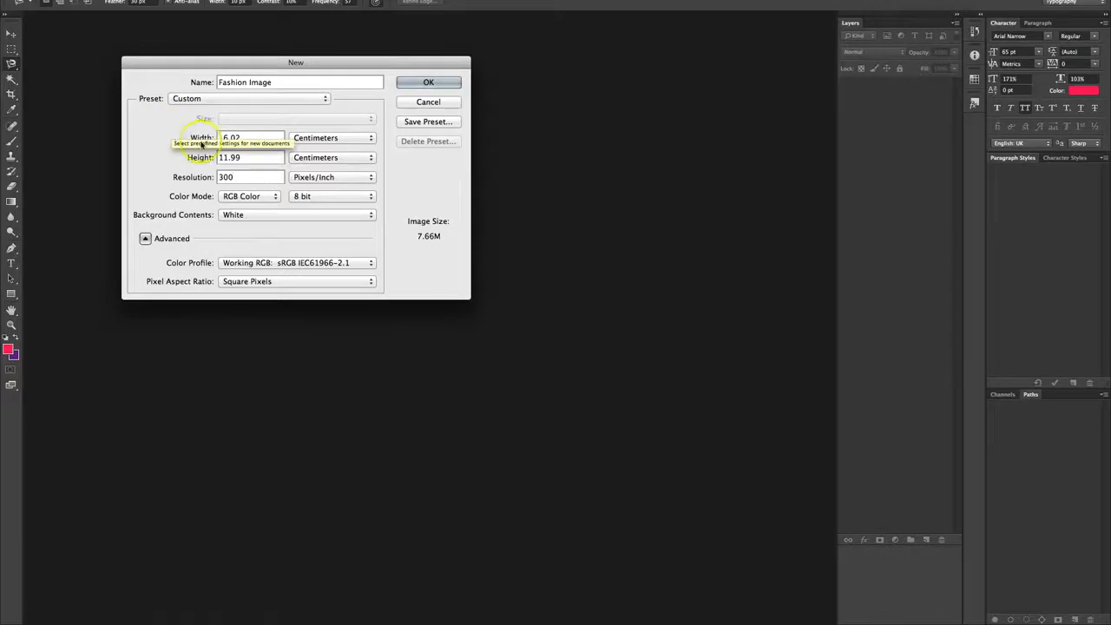
left_click(398, 83)
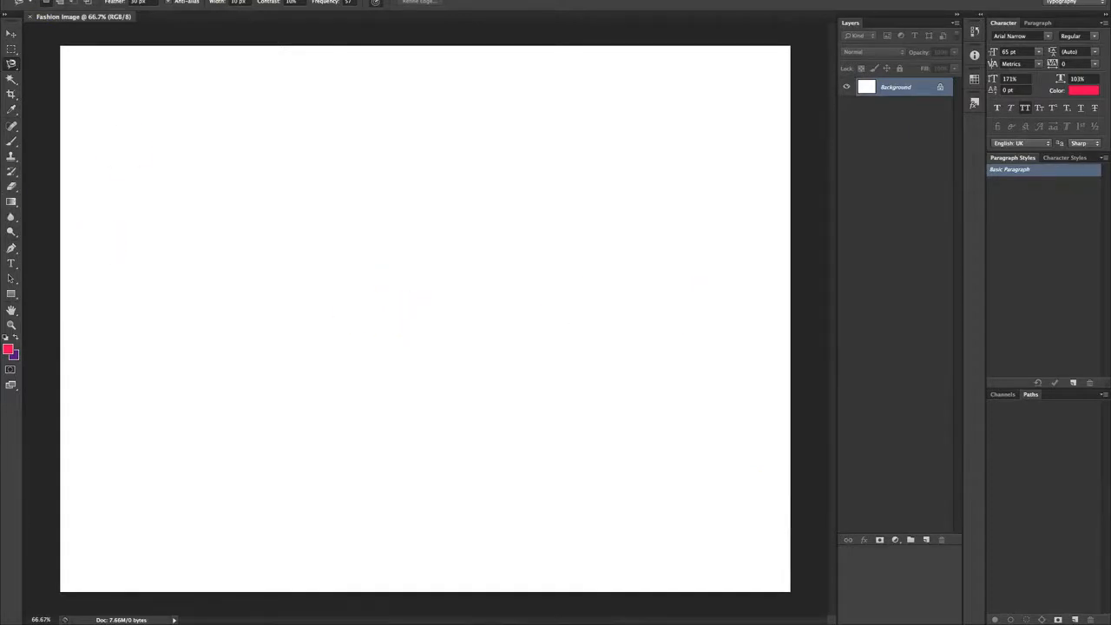
Step: Open the runway photo IMG_1655.JPG from the Fashion (MATS11301) lecture folder
left_click(104, 1)
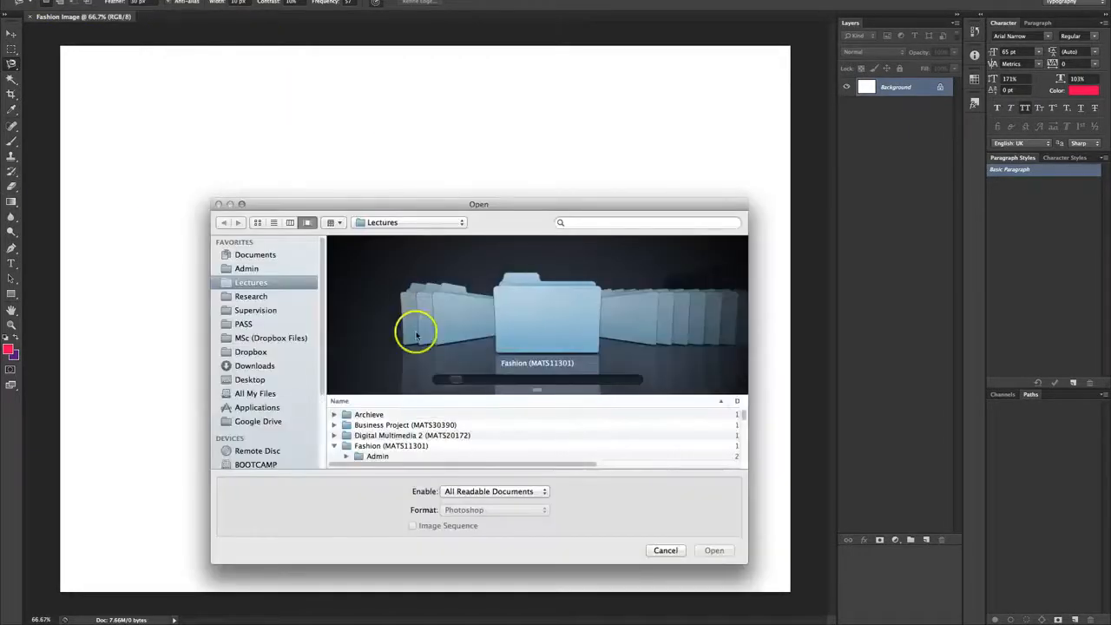
scroll(576, 434, "down", 1)
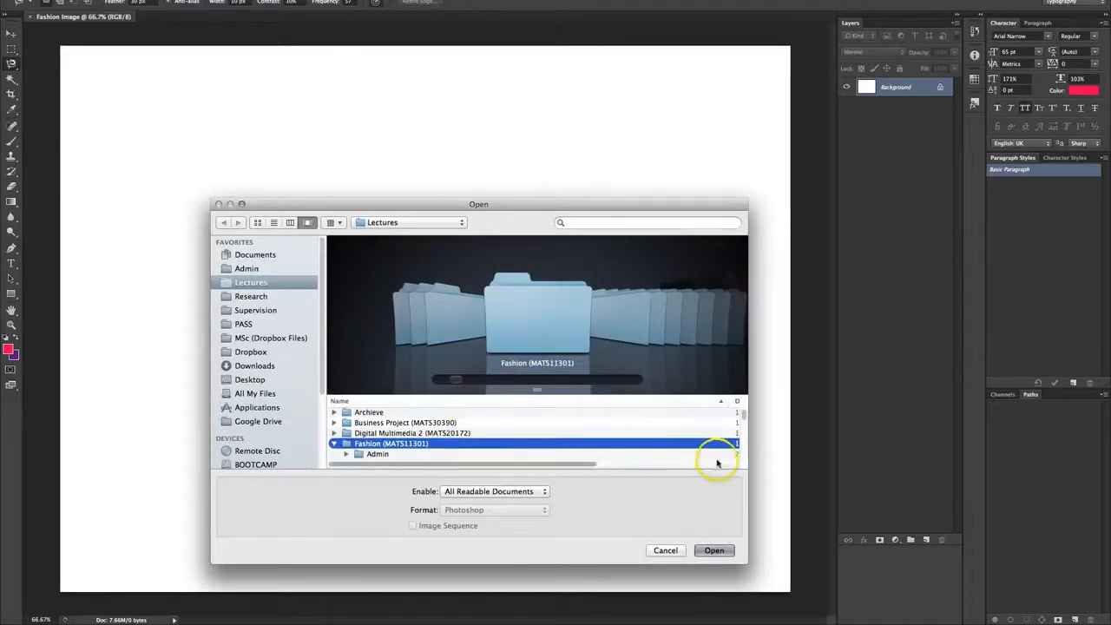
scroll(409, 434, "down", 6)
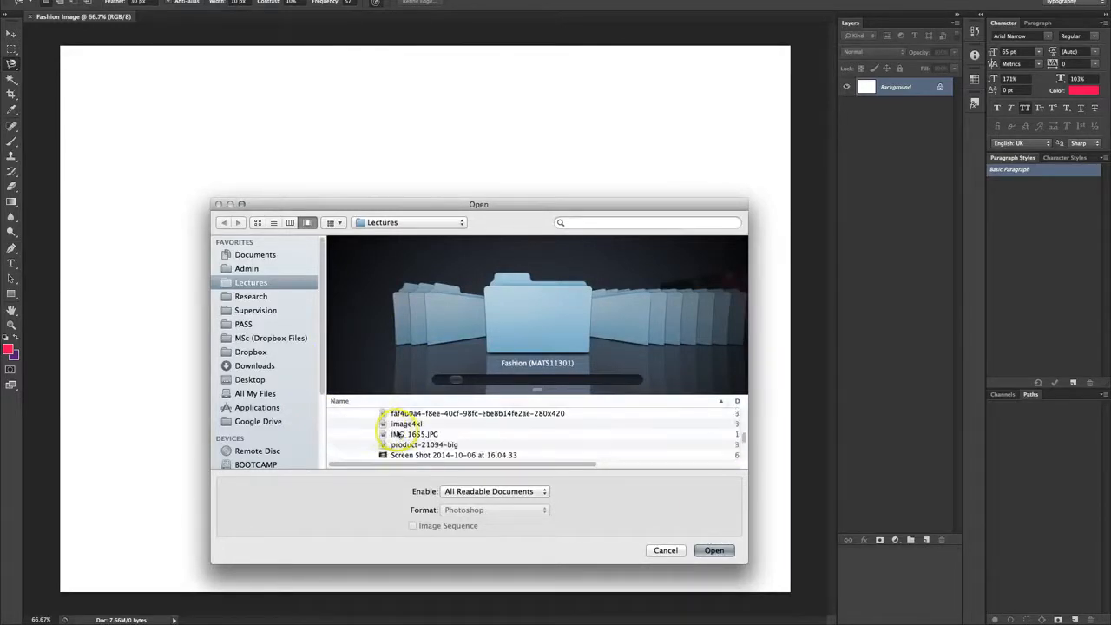
left_click(409, 435)
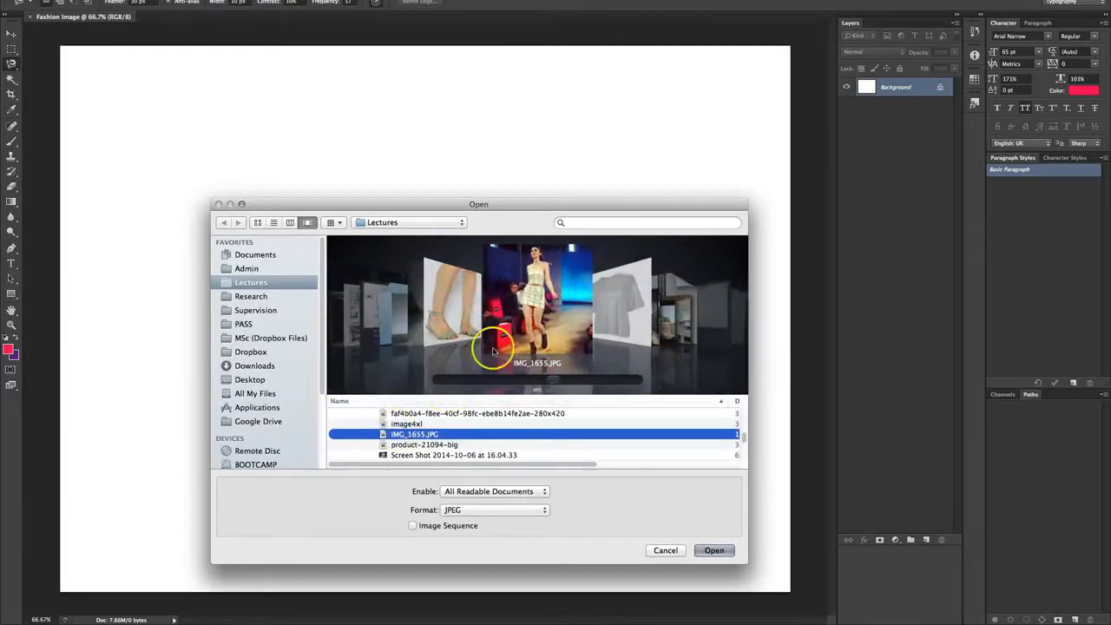
left_click(712, 551)
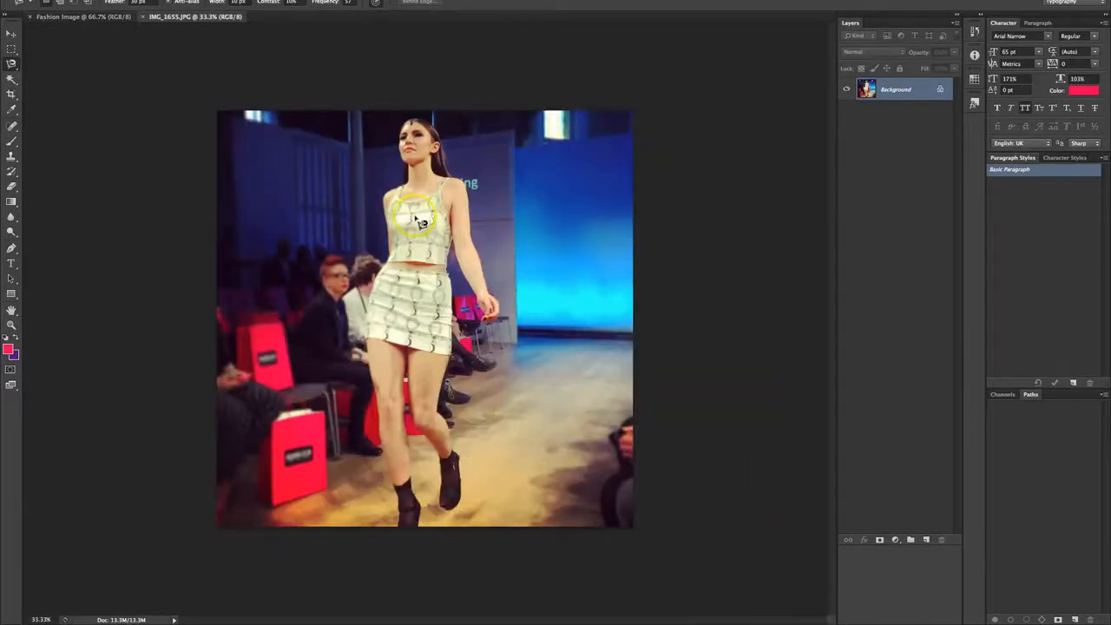
Step: Copy the runway photo into the Fashion Image document with the Move tool and reposition it on the canvas
left_click(12, 33)
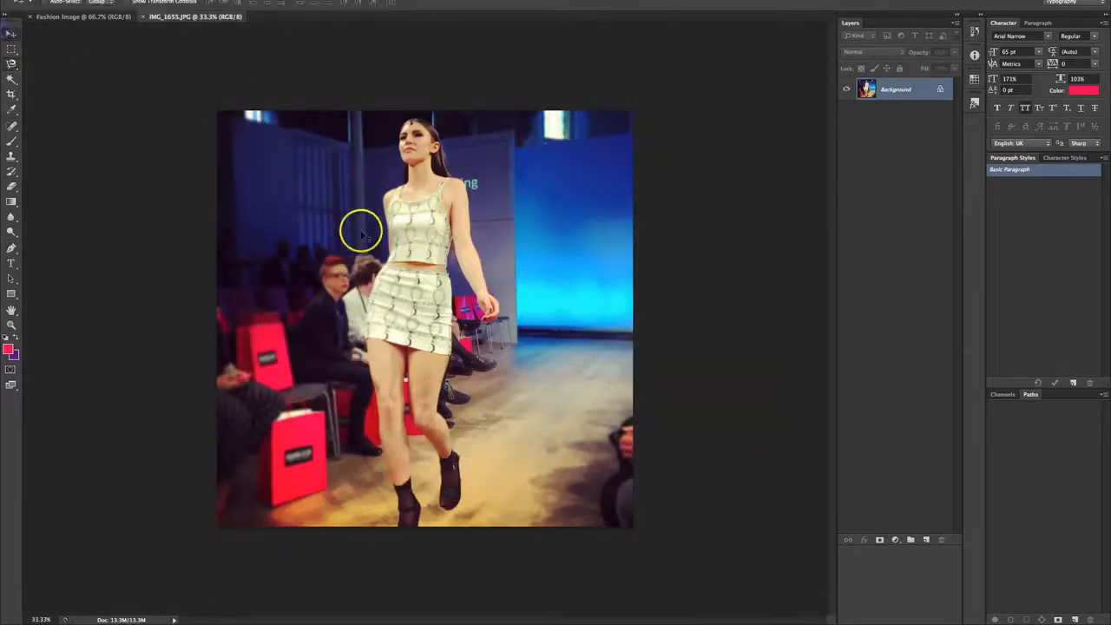
left_click(87, 17)
left_click(186, 17)
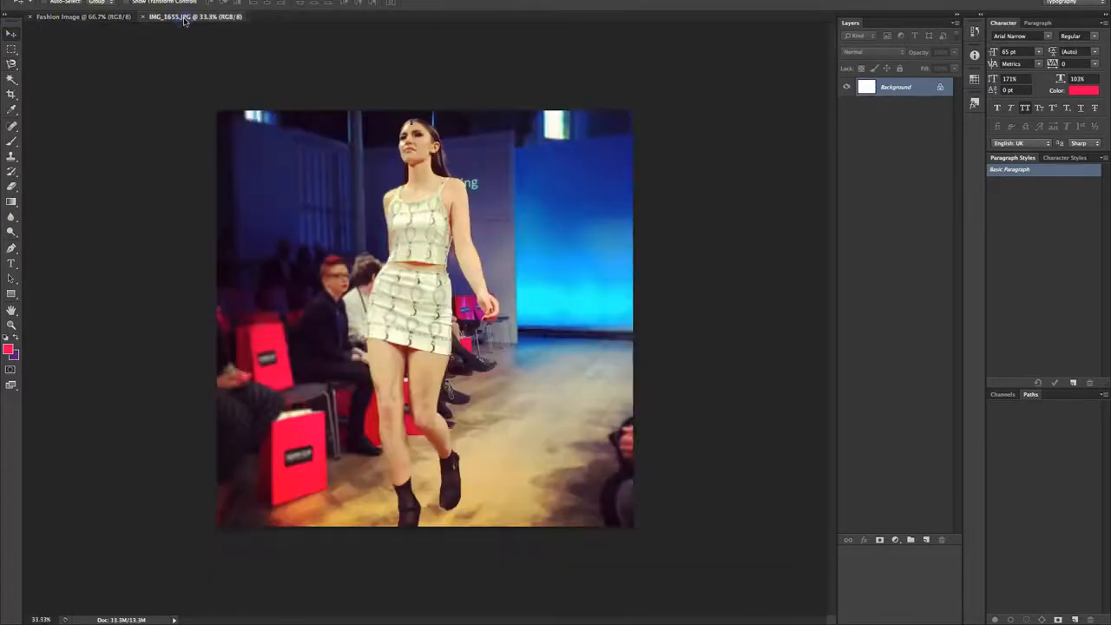
mouse_move(187, 17)
left_mouse_down()
mouse_move(260, 199)
mouse_move(295, 198)
mouse_move(451, 116)
mouse_move(95, 109)
mouse_move(357, 142)
mouse_move(255, 93)
mouse_move(182, 23)
left_mouse_up()
left_click(116, 19)
left_click(193, 16)
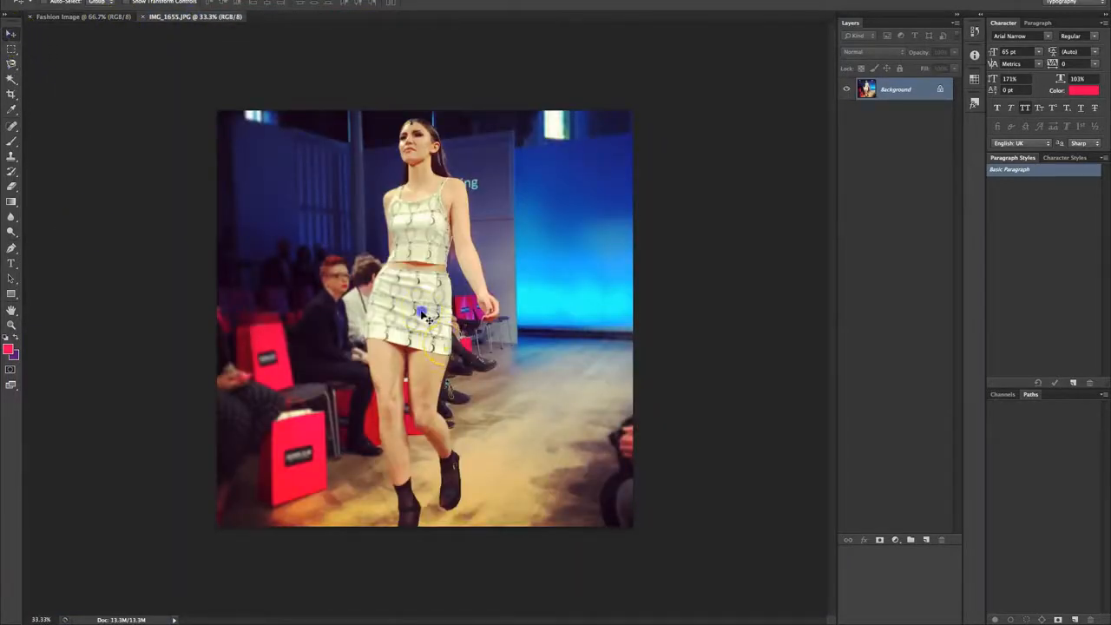
left_click_drag(426, 320, 113, 19)
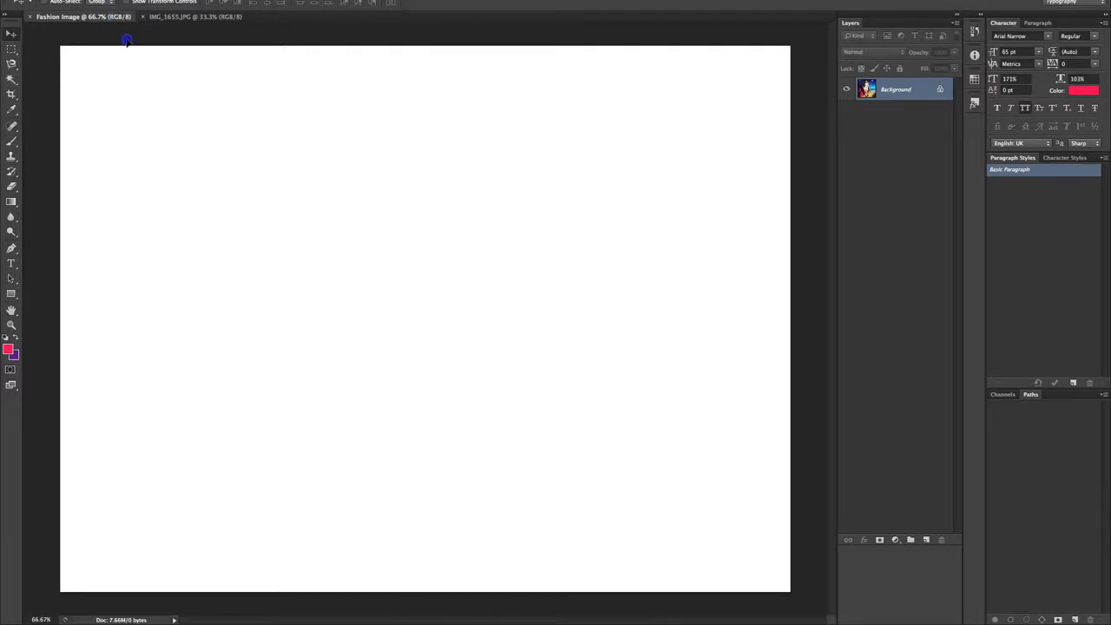
left_click_drag(349, 213, 425, 443)
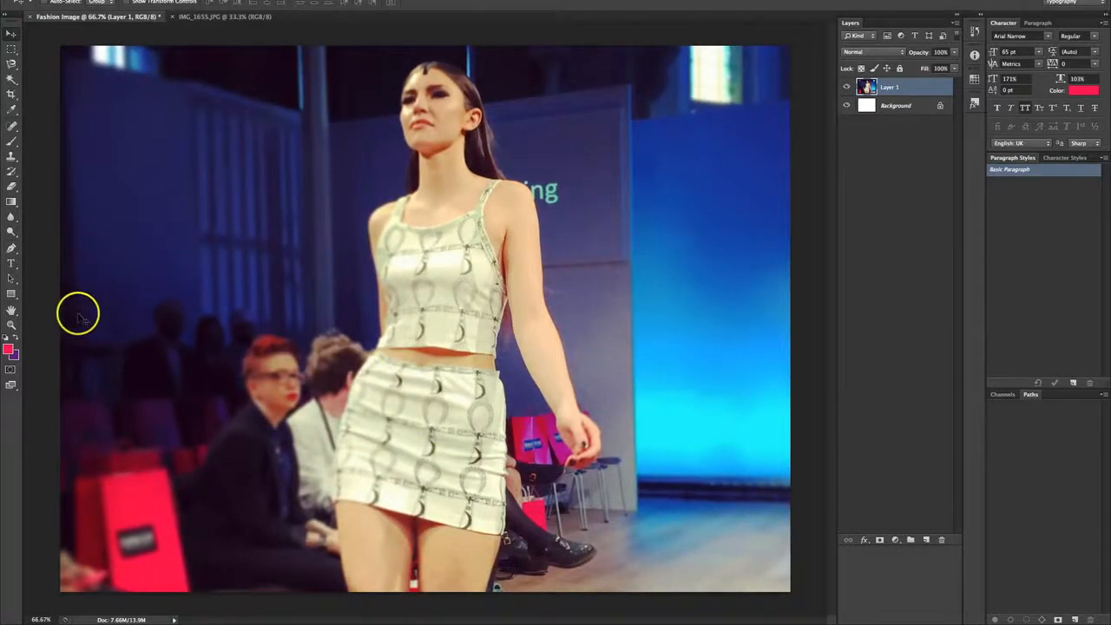
left_click_drag(280, 283, 279, 349)
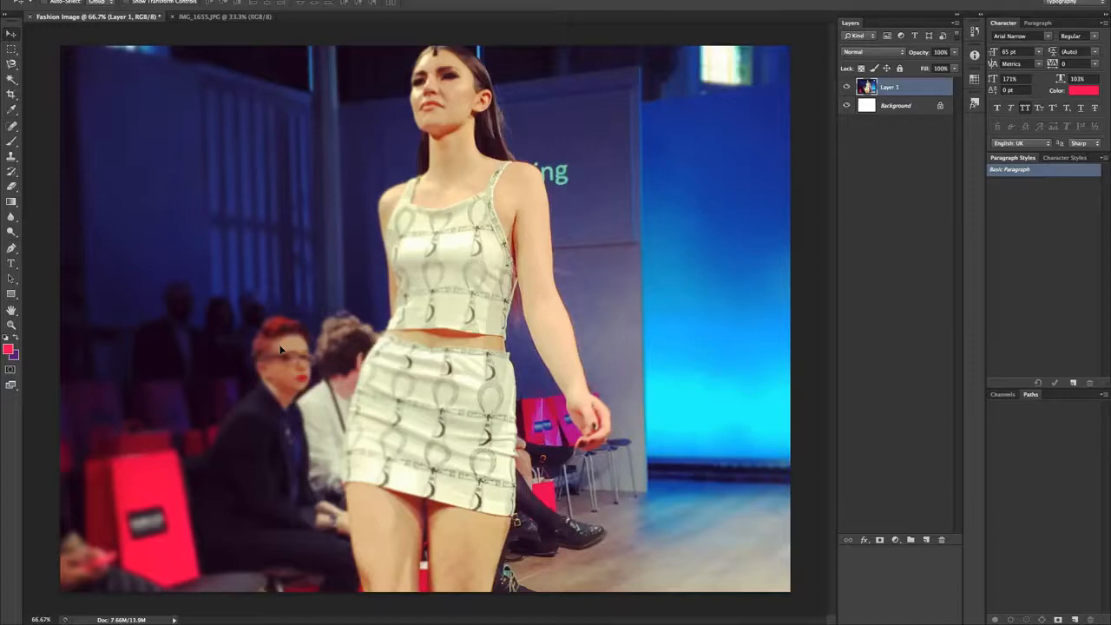
Step: Scale the photo layer proportionally to about 67% with Free Transform and place it near the middle of the canvas at full canvas height
key("ctrl+minus")
key("ctrl+minus")
key("ctrl+minus")
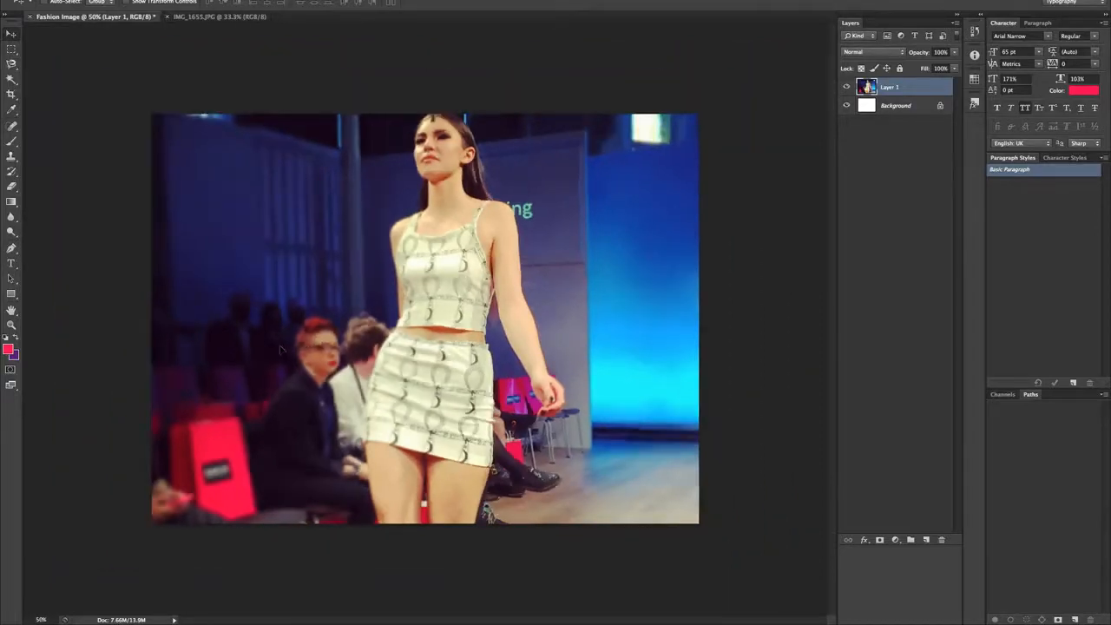
key("ctrl+plus")
key("ctrl+plus")
key("ctrl+minus")
key("ctrl+plus")
key("ctrl+minus")
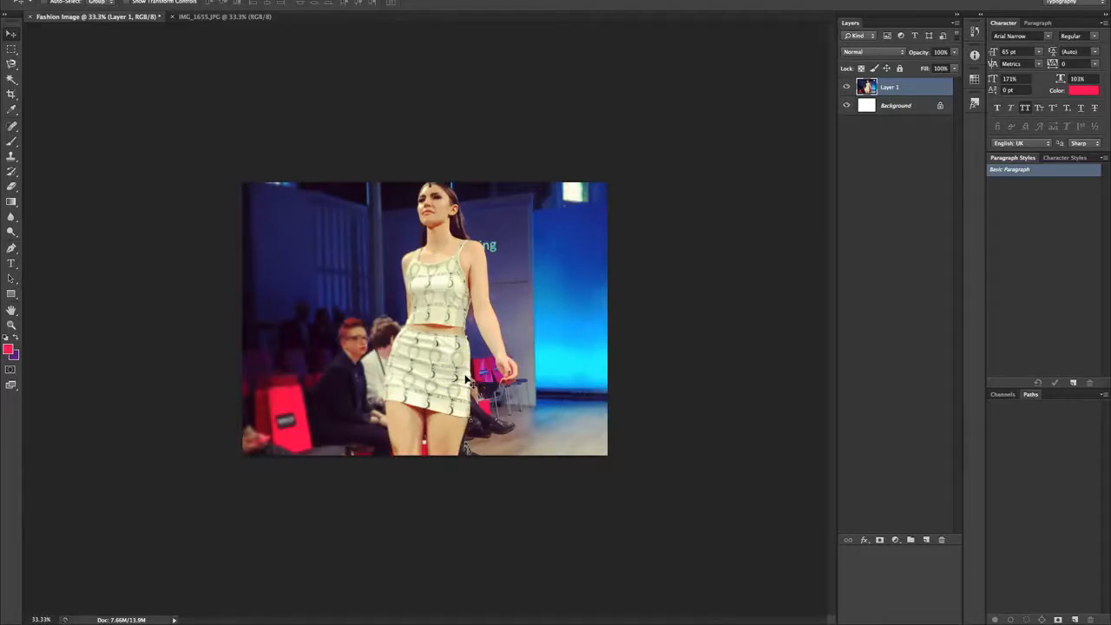
key("ctrl+t")
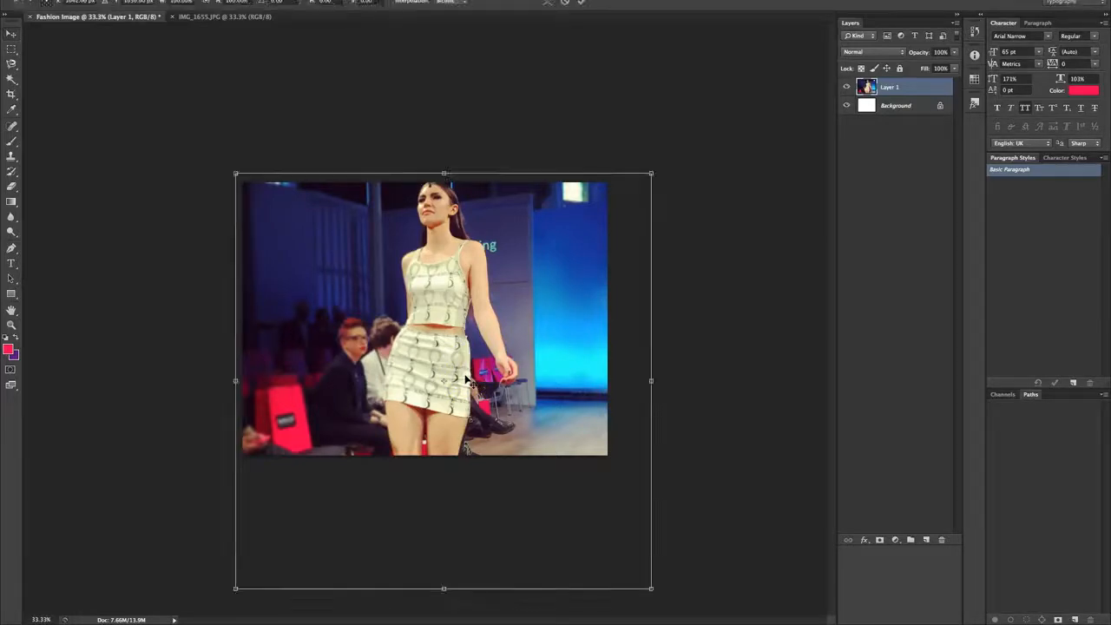
mouse_move(357, 269)
left_mouse_down()
mouse_move(225, 278)
mouse_move(491, 399)
mouse_move(608, 261)
mouse_move(228, 110)
mouse_move(356, 304)
mouse_move(352, 279)
left_mouse_up()
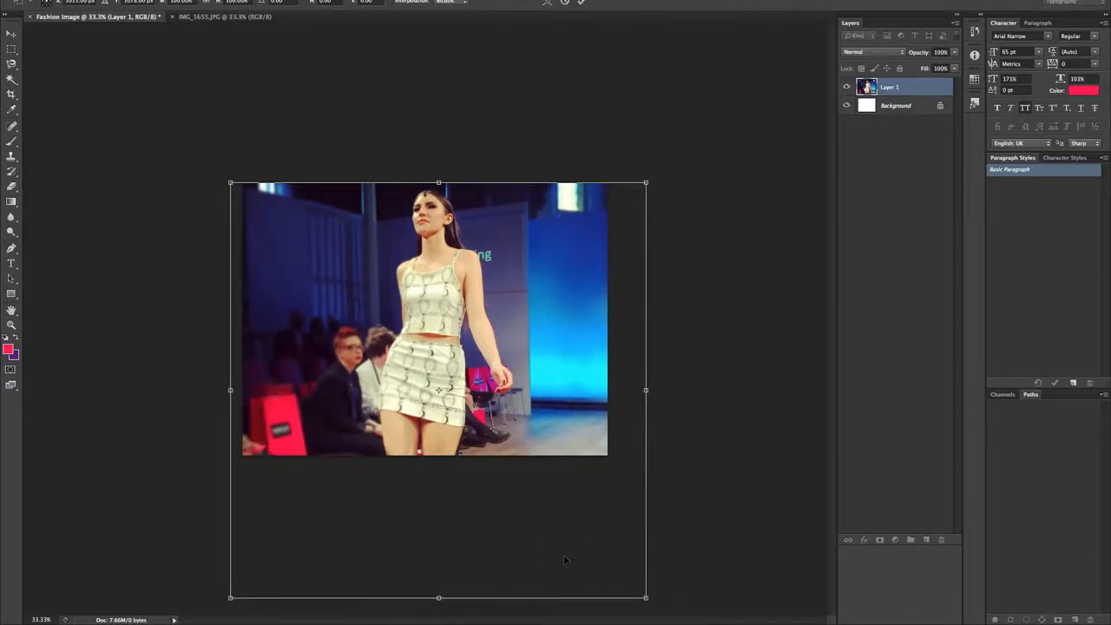
left_click_drag(646, 597, 533, 443)
left_click_drag(458, 408, 516, 416)
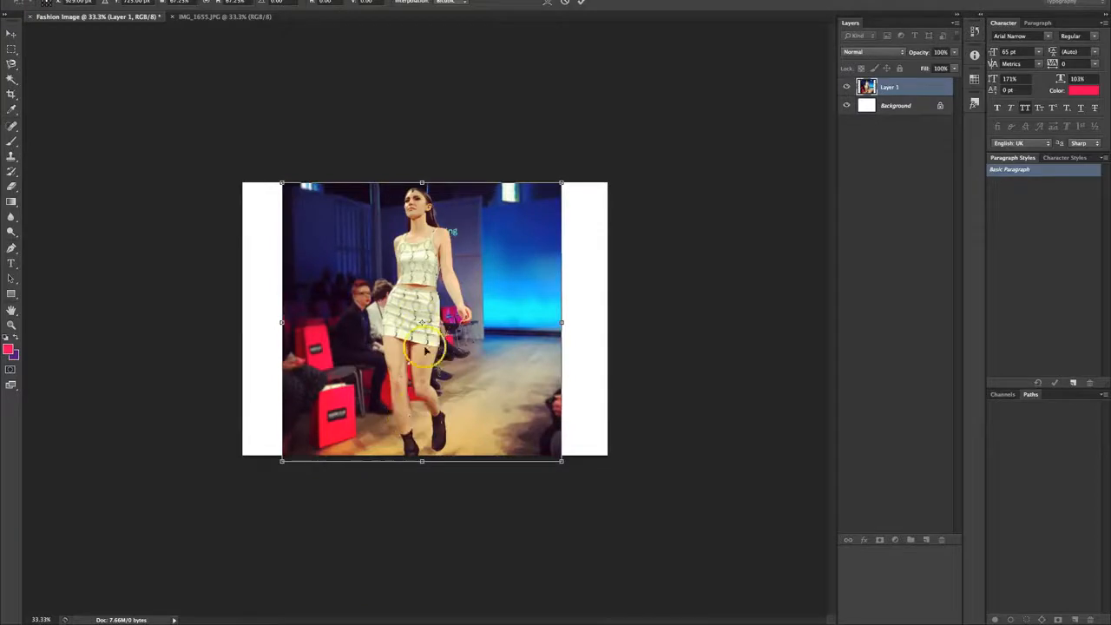
left_click(584, 3)
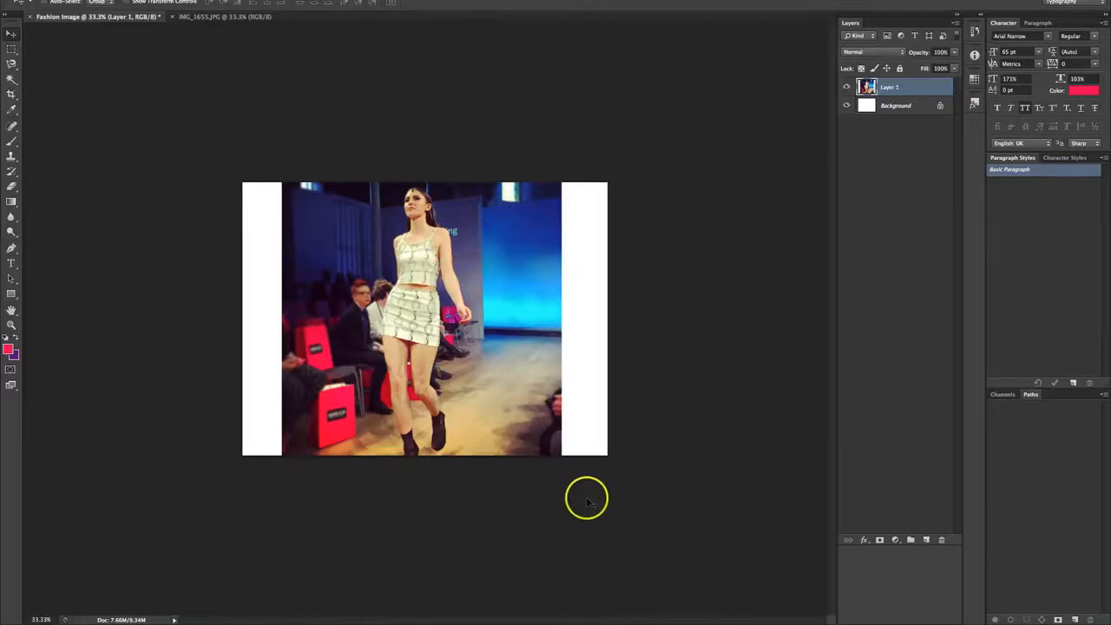
Step: View the resized photo at several zoom levels and fit the whole canvas on screen
key("super+plus")
key("super+plus")
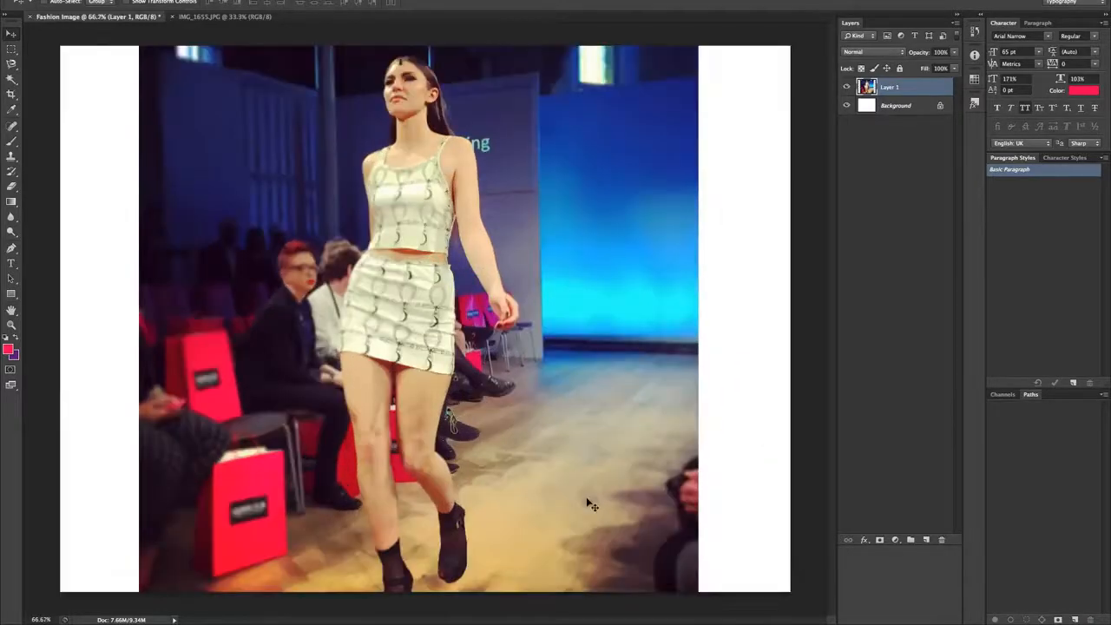
key("super+minus")
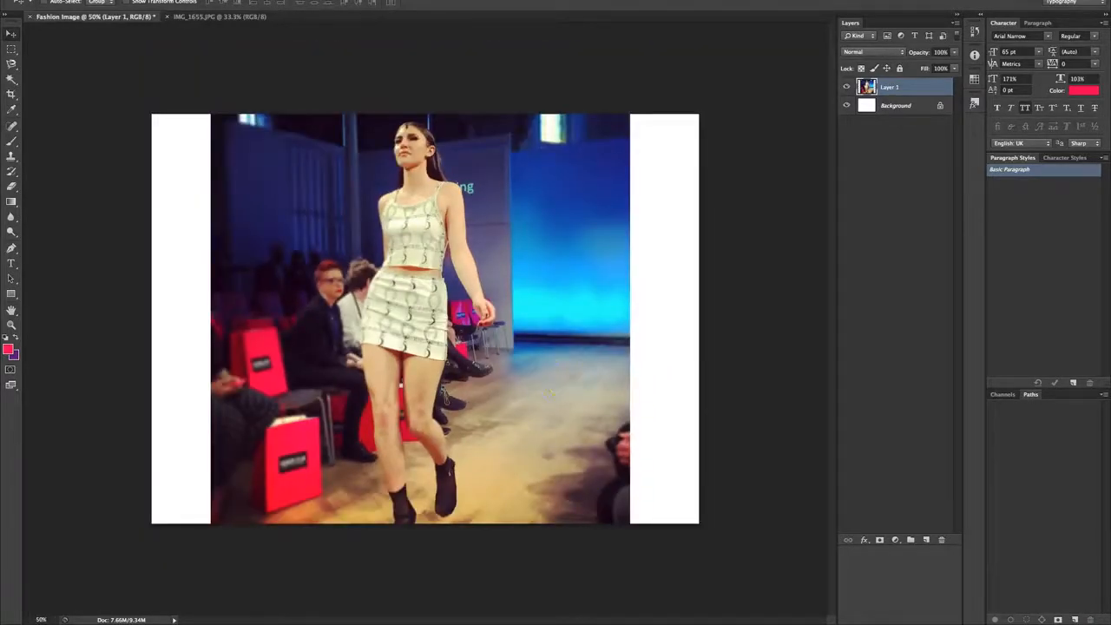
key("super+minus")
key("super+minus")
key("super+minus")
key("super+minus")
key("super+minus")
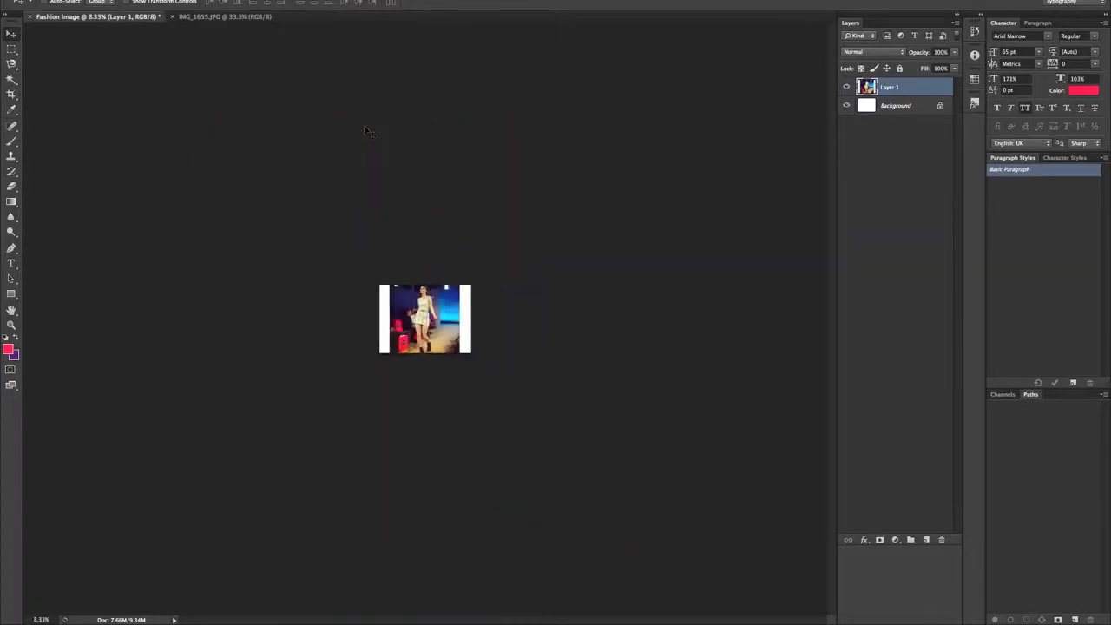
left_click(315, 3)
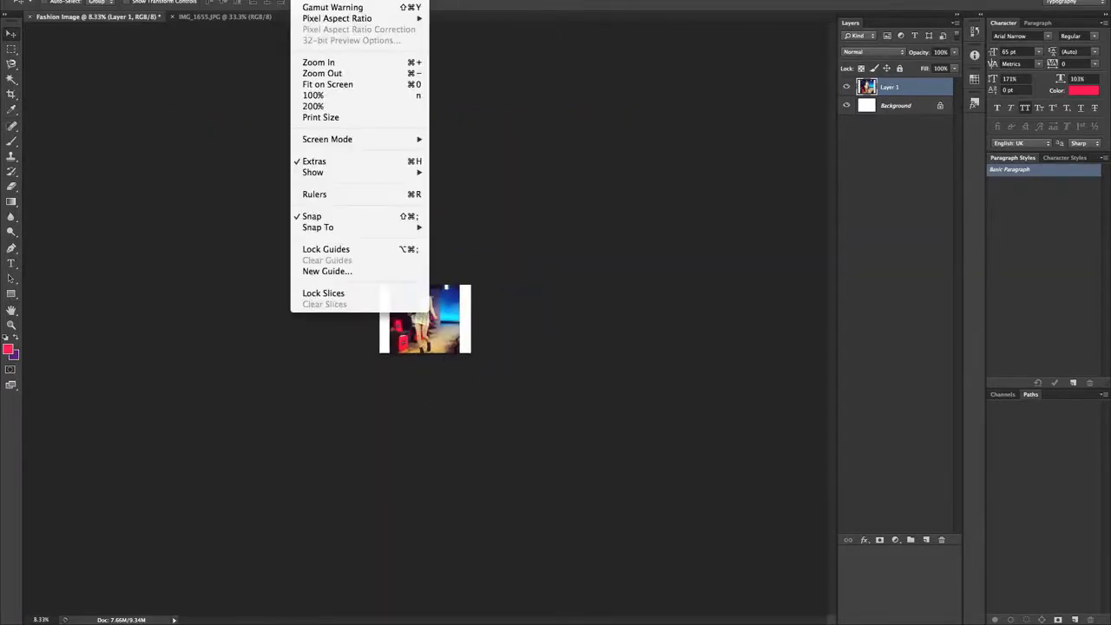
left_click(346, 89)
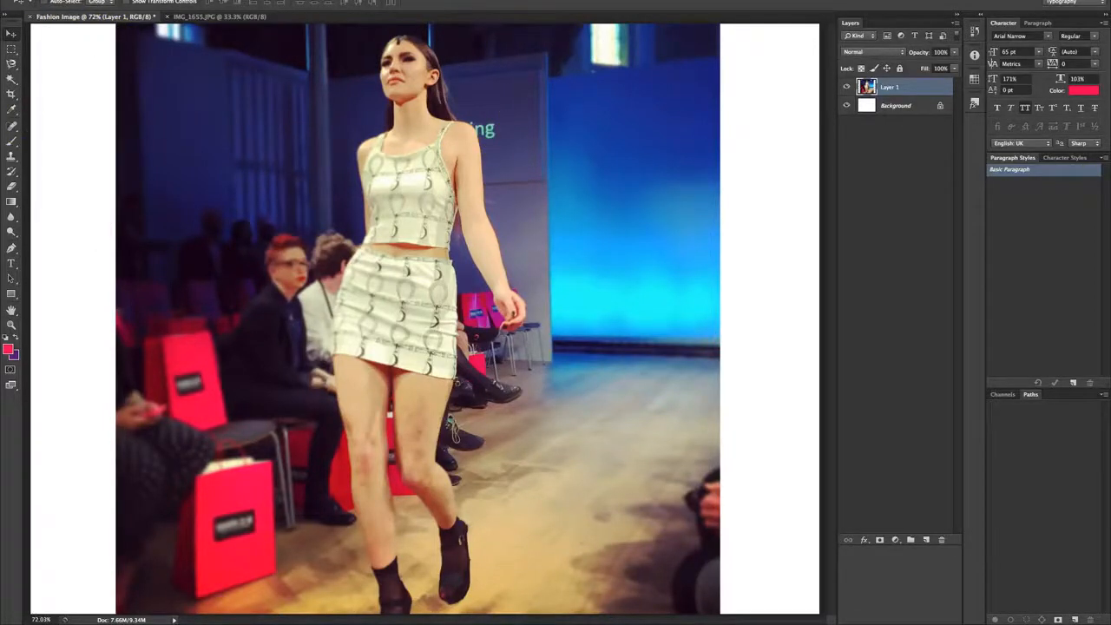
Step: Start a crop and pull both sides of the crop frame in to the photo's edges to exclude the white strips
left_click(12, 95)
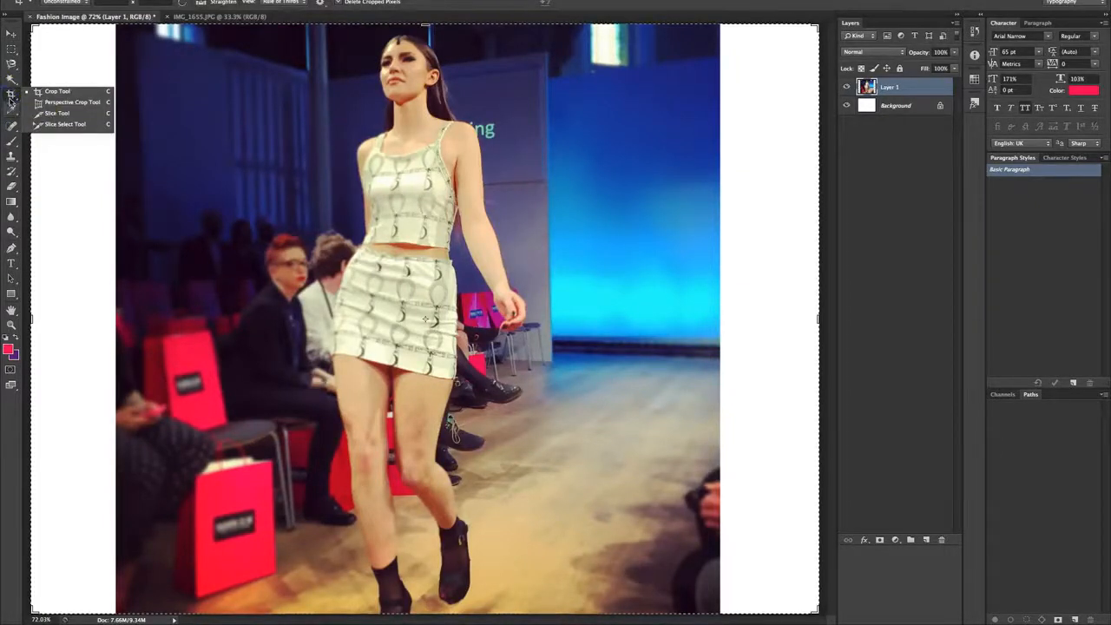
left_click(10, 97)
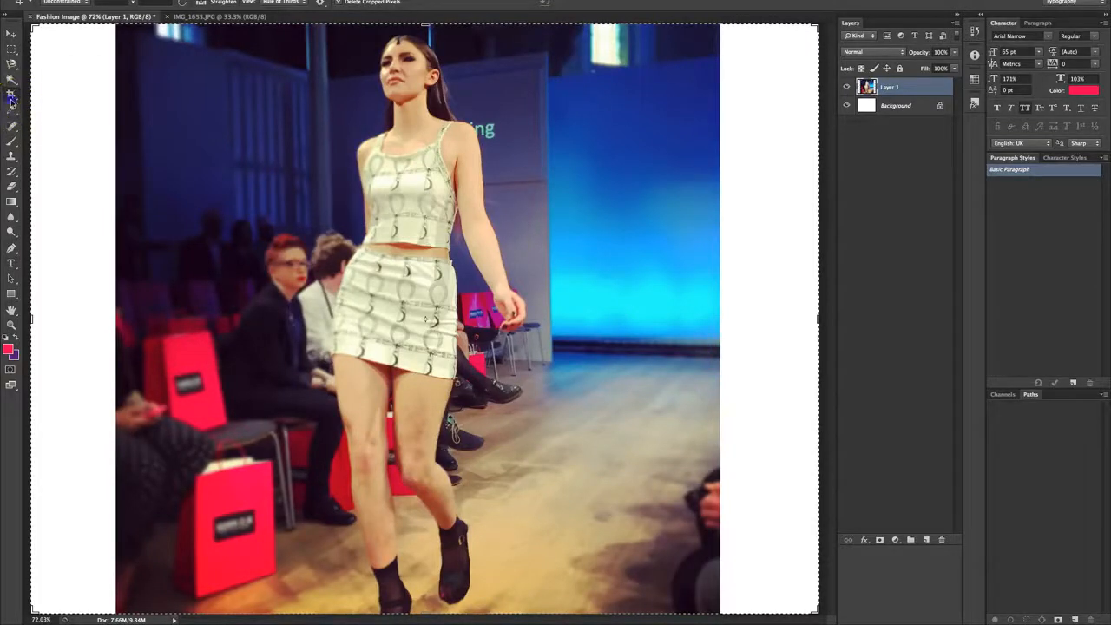
left_click(12, 99)
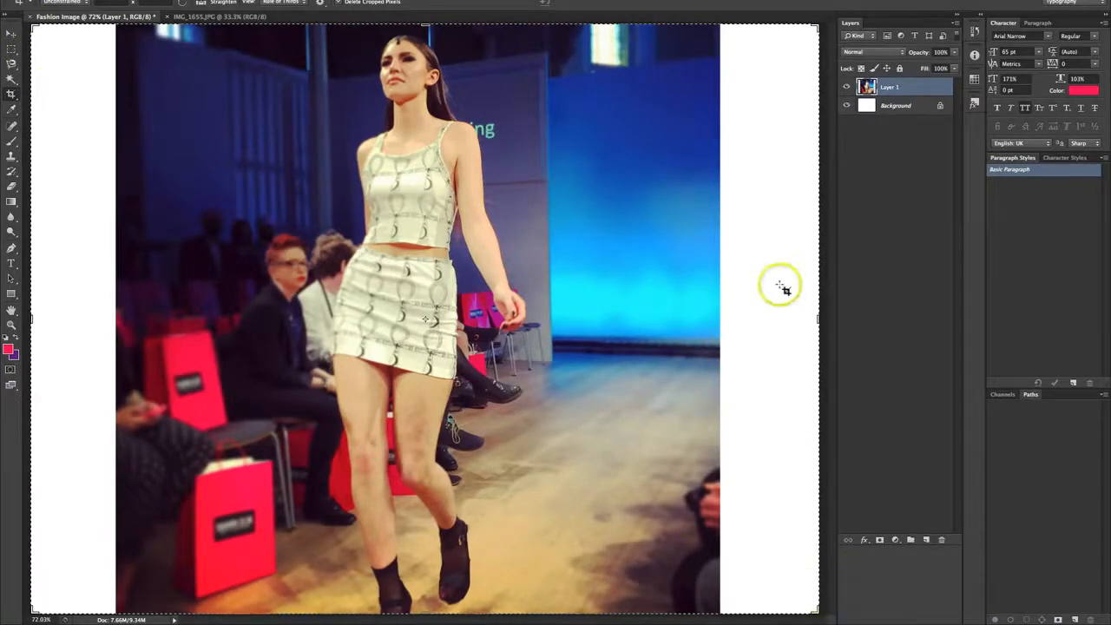
left_click_drag(31, 318, 72, 319)
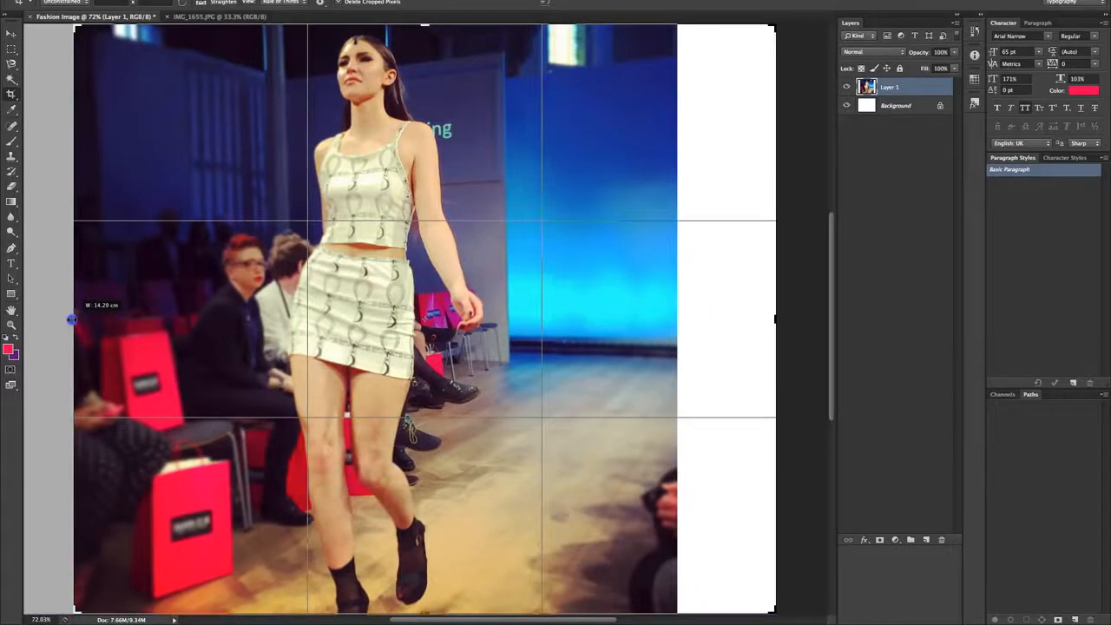
left_click_drag(72, 320, 72, 319)
left_click_drag(775, 320, 729, 317)
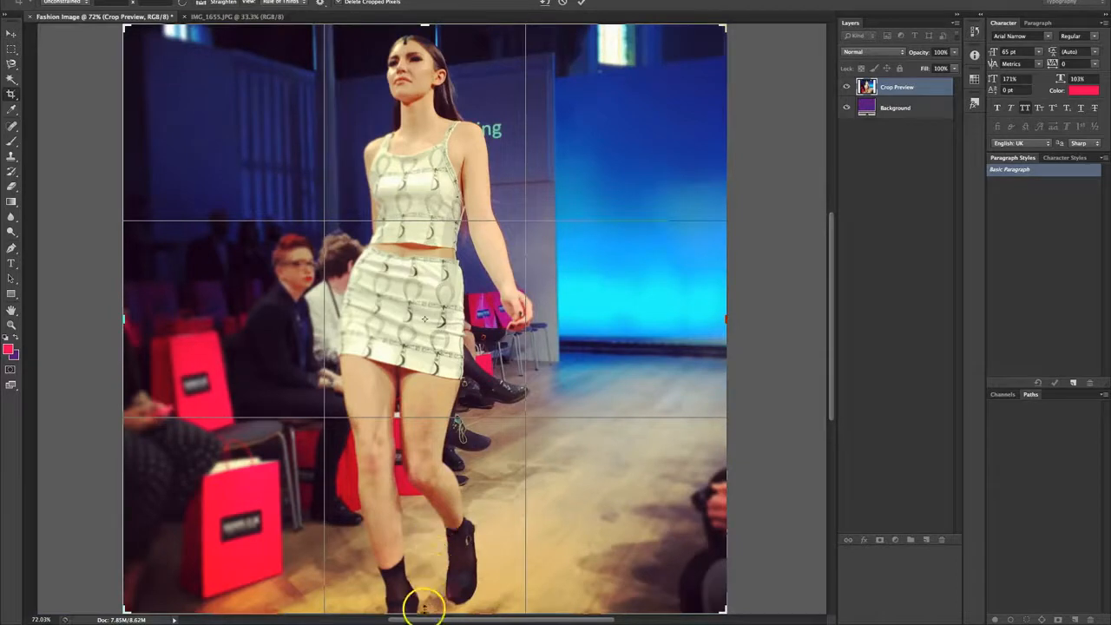
Step: Tighten the crop frame slightly inside the photo's edges on height and width, and apply the crop
left_click_drag(425, 607, 428, 605)
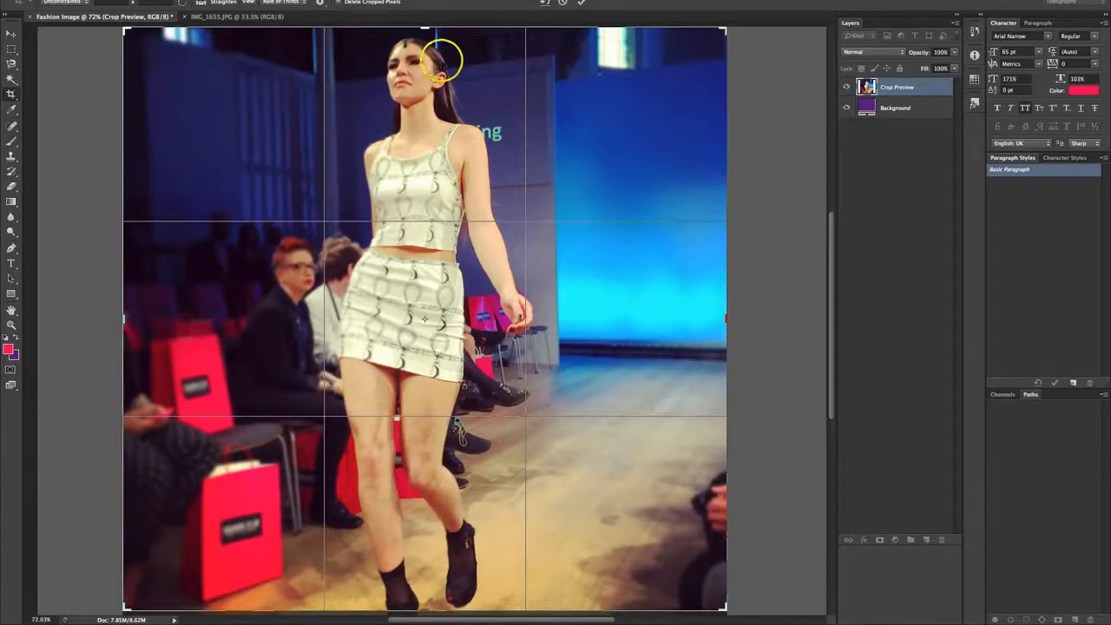
left_click_drag(425, 29, 427, 32)
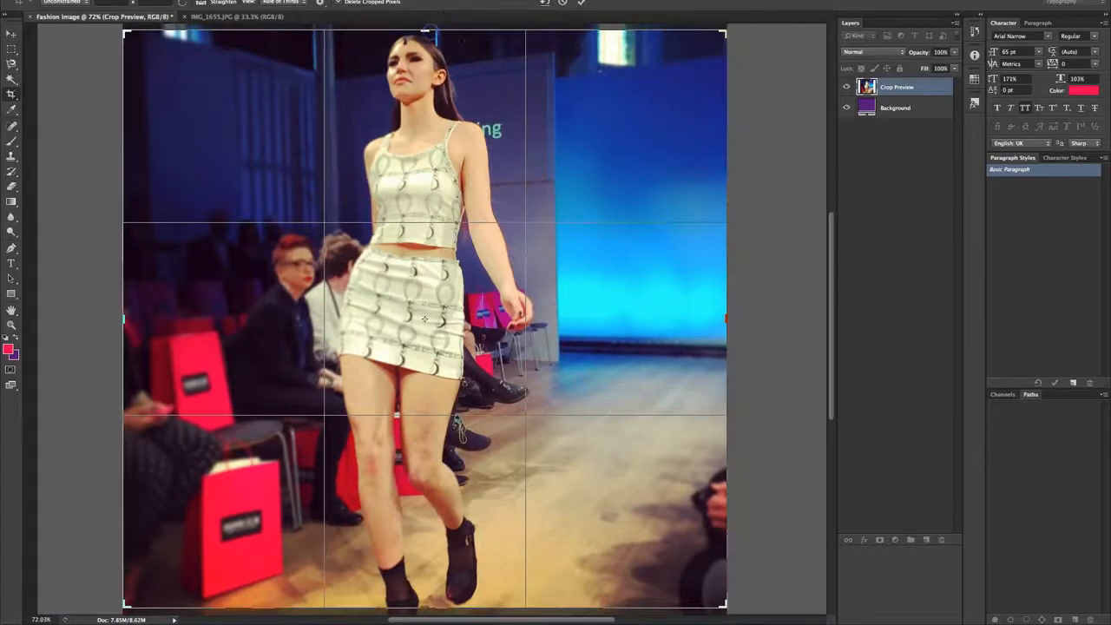
left_click_drag(726, 316, 707, 315)
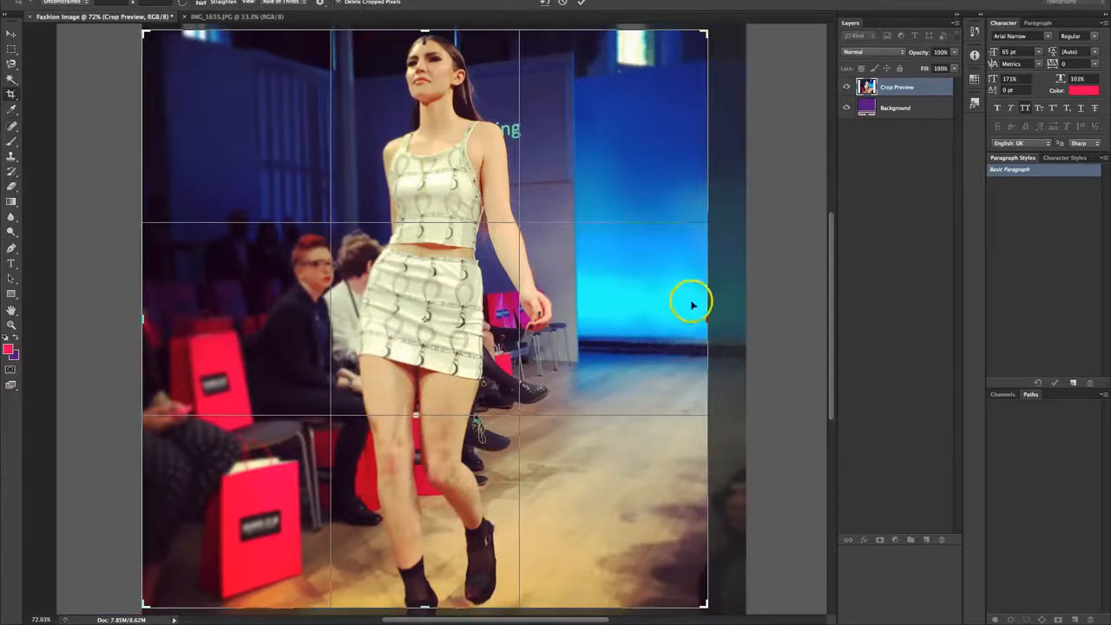
left_click_drag(704, 316, 699, 318)
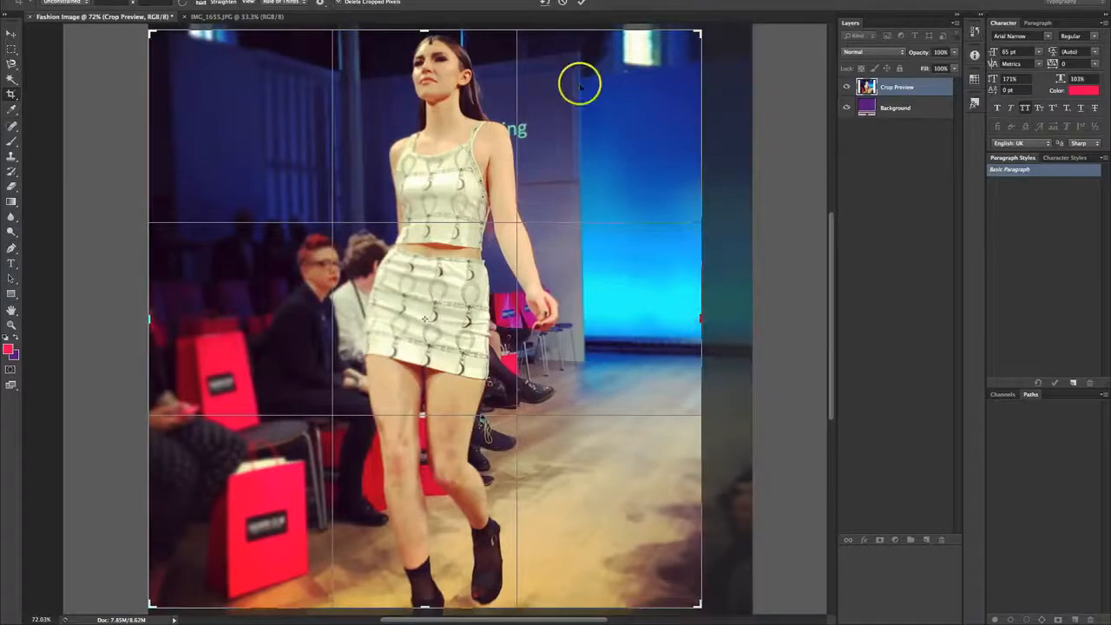
left_click(580, 3)
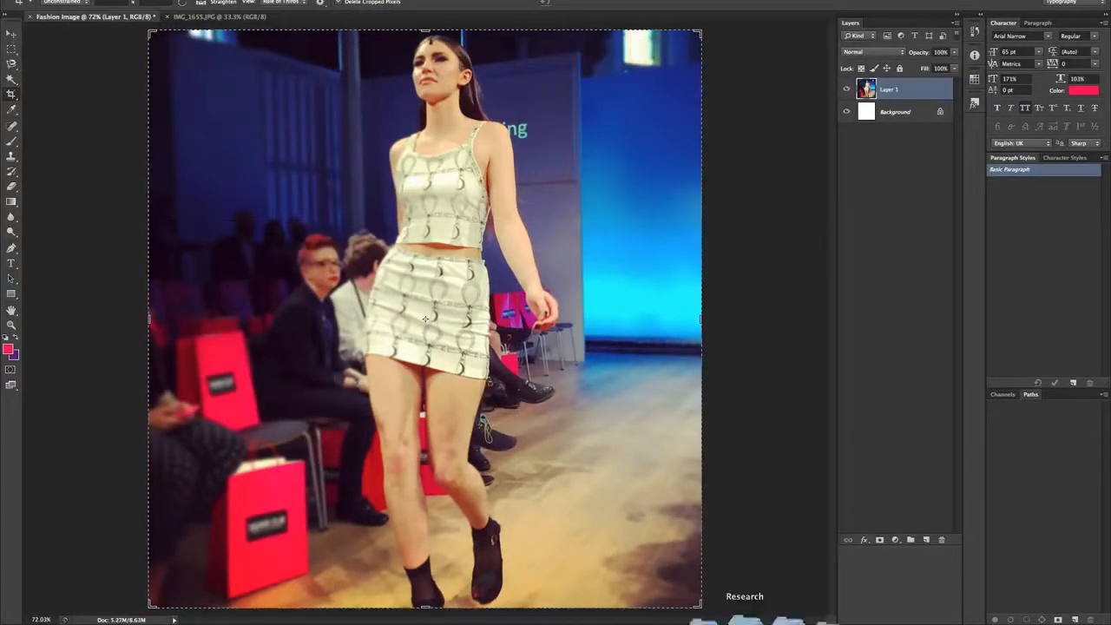
Step: Hide the photo layer to view the white background beneath, and show it again
left_click(11, 33)
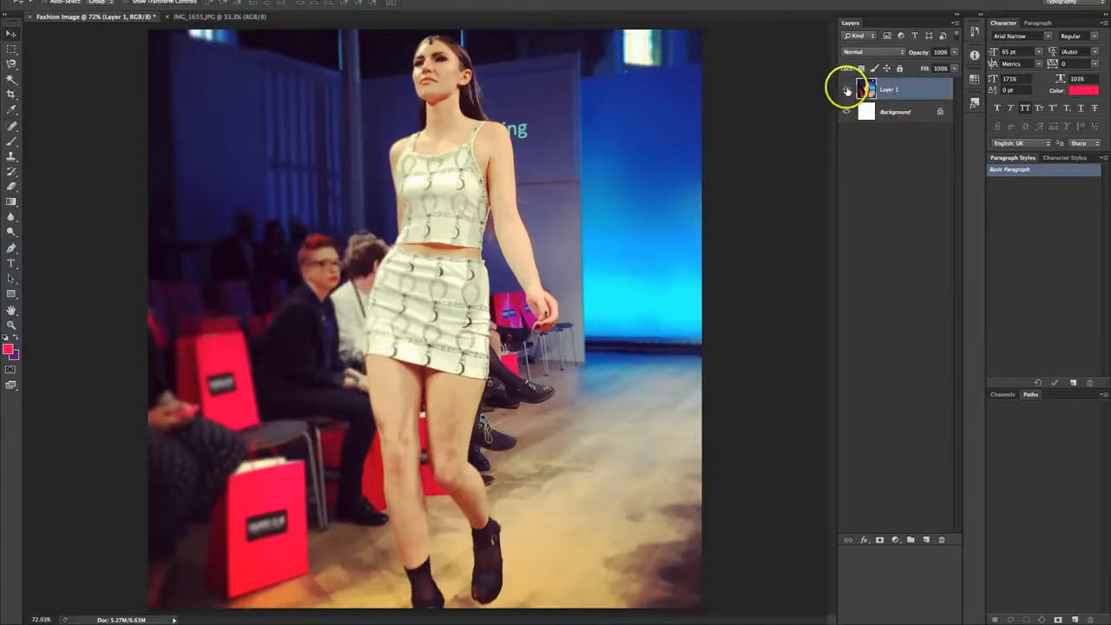
left_click(847, 90)
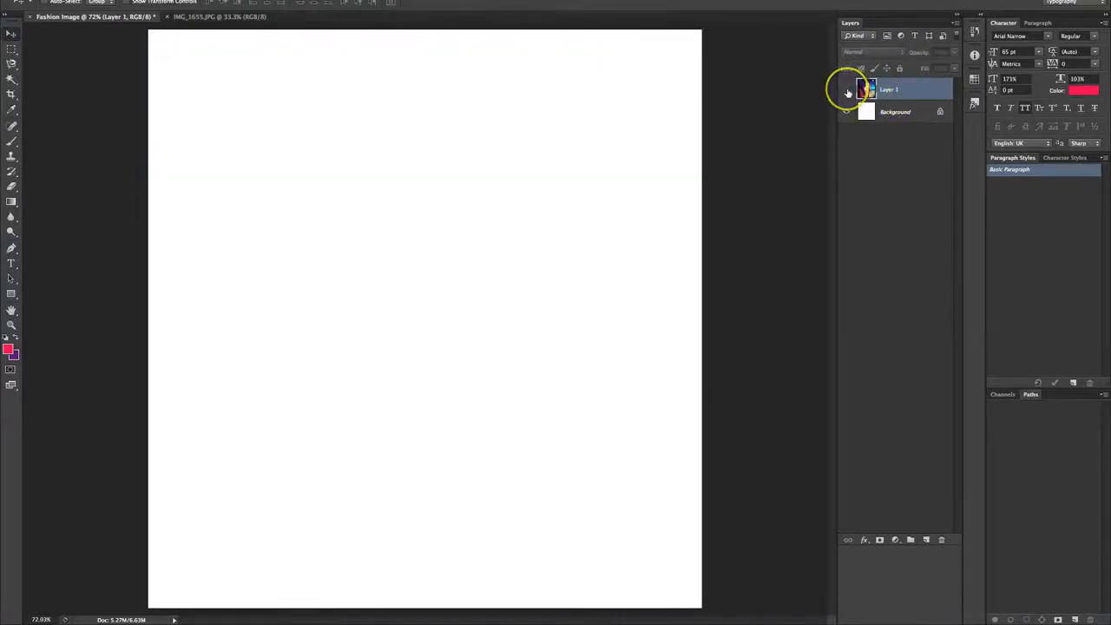
left_click(847, 91)
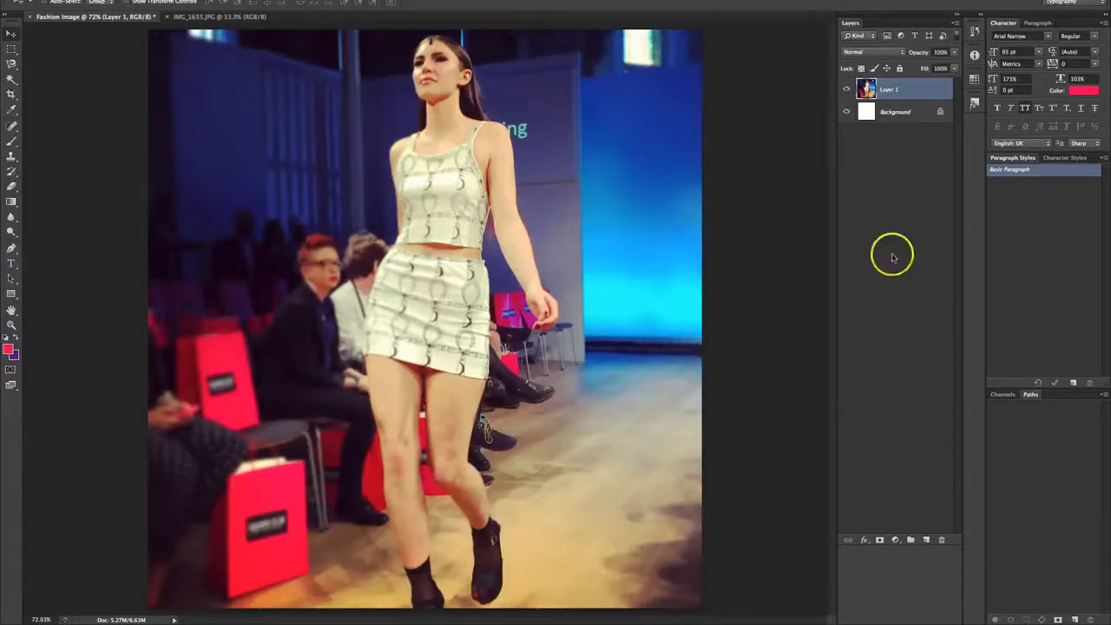
Step: Add a new layer above the photo and fill it with solid green #21d67a at 100% opacity
left_click(925, 540)
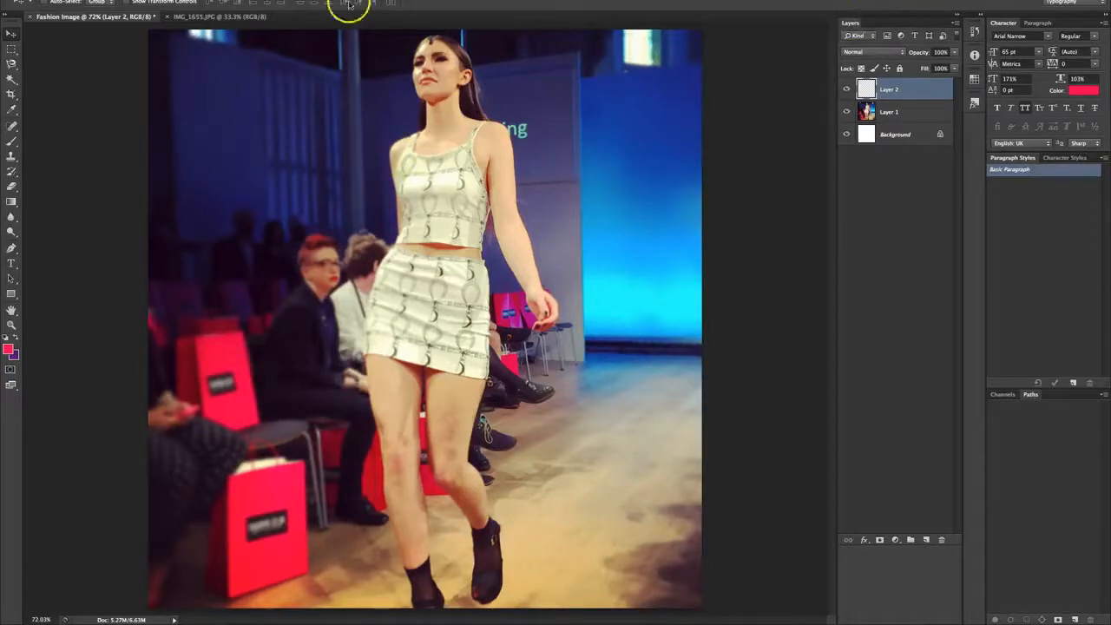
left_click(116, 0)
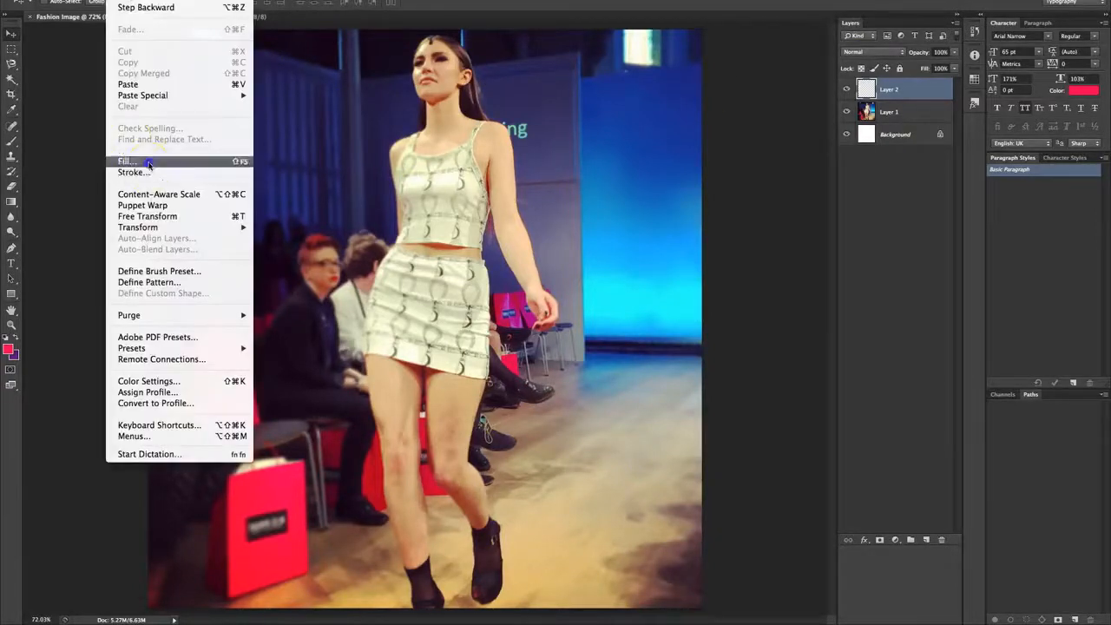
left_click(149, 163)
left_click(241, 178)
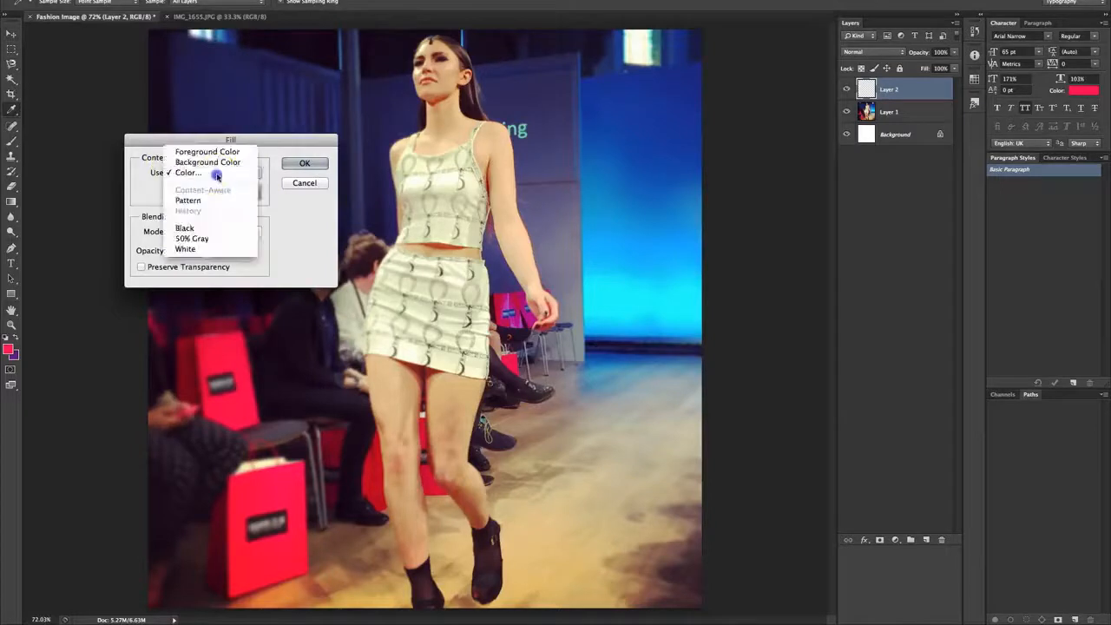
left_click(218, 173)
left_click(509, 247)
left_click_drag(562, 251, 565, 287)
left_click(515, 224)
left_click(643, 196)
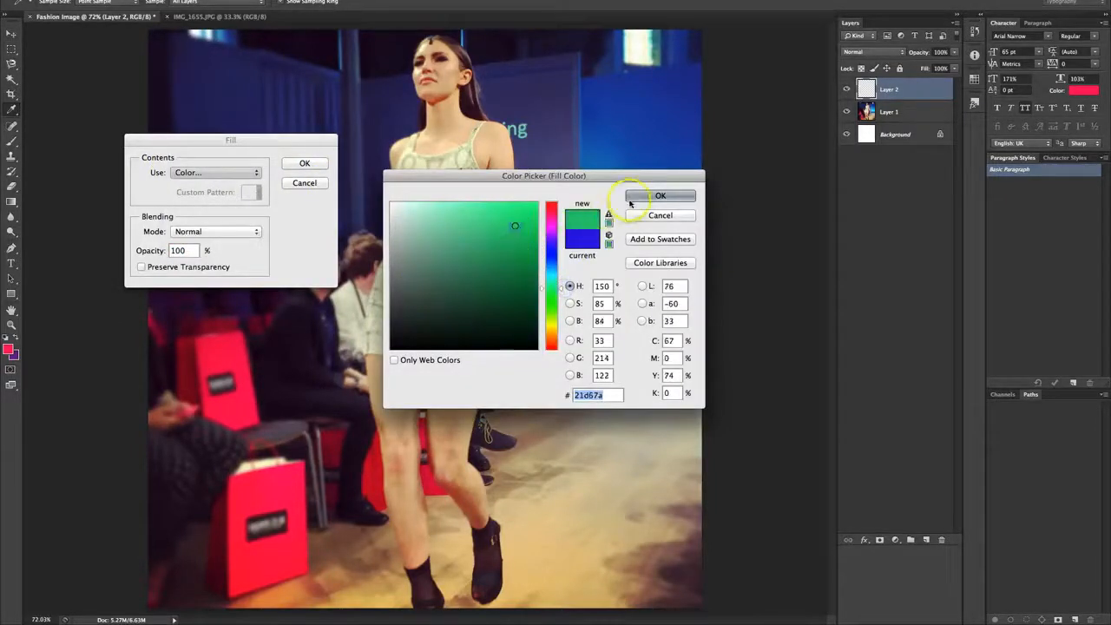
left_click(296, 164)
left_click(905, 89)
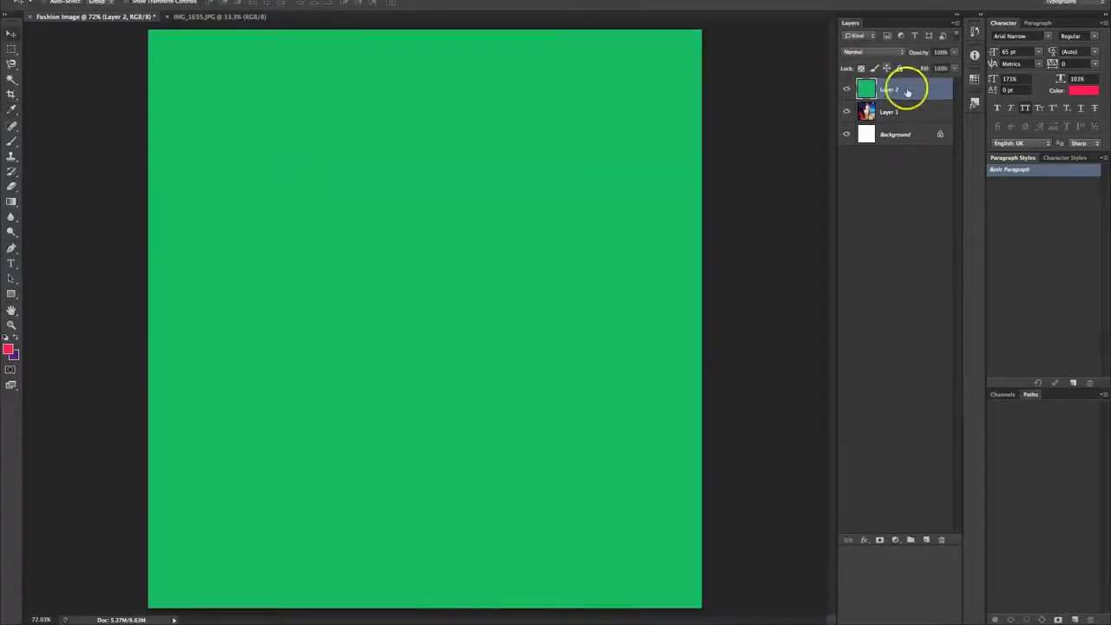
left_click(865, 90)
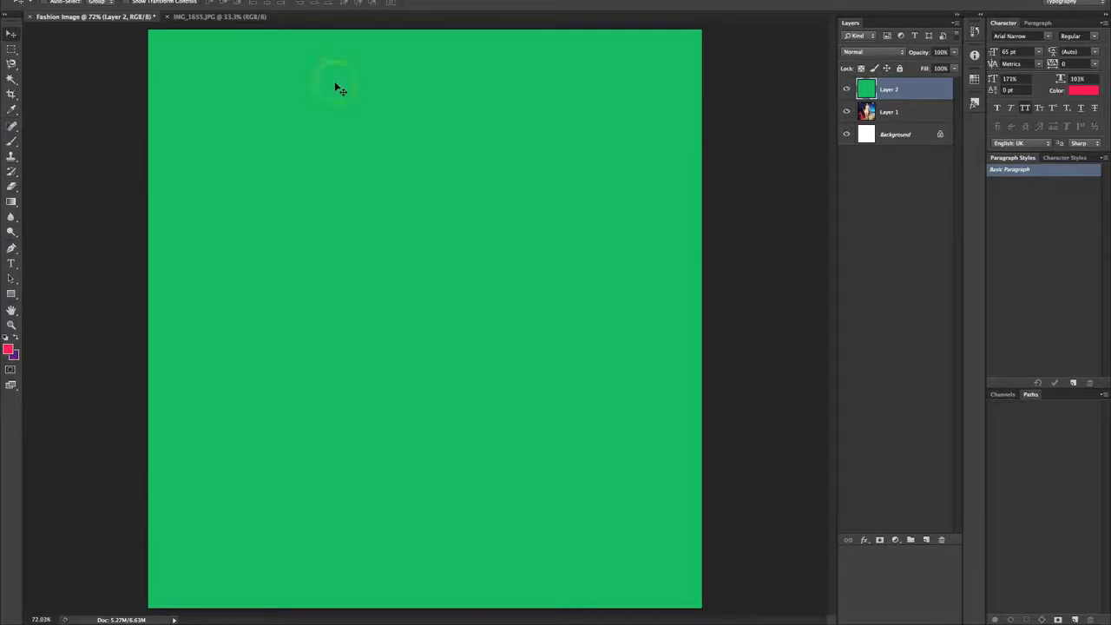
Step: Hide the layers one after another to examine the stack, and show the background and photo layers again
left_click(847, 89)
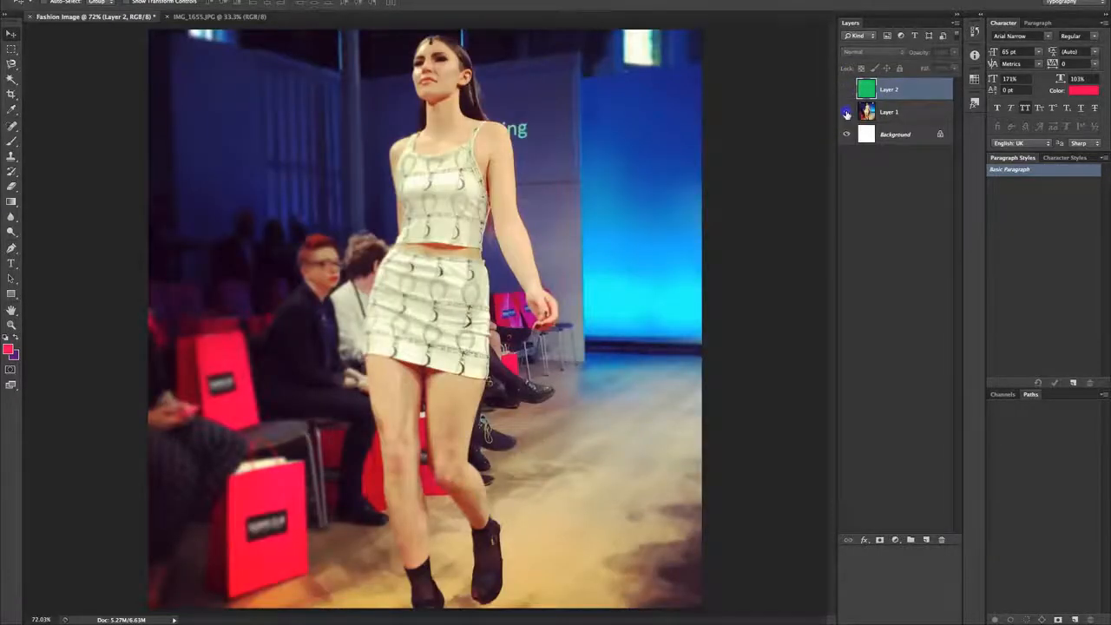
left_click(846, 112)
left_click(846, 135)
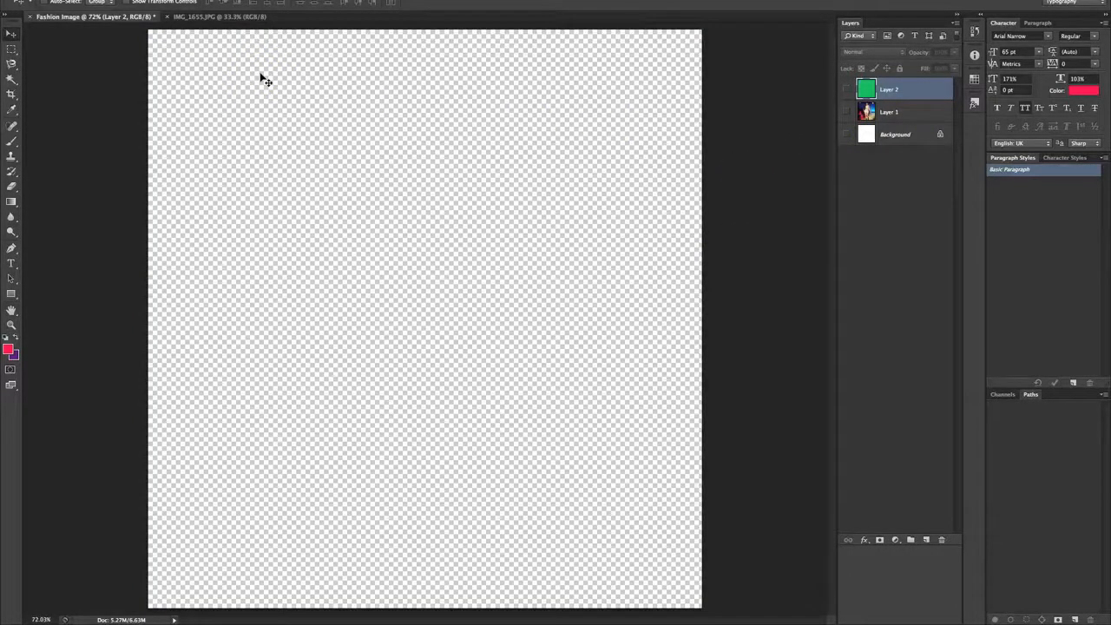
left_click(846, 134)
left_click(847, 113)
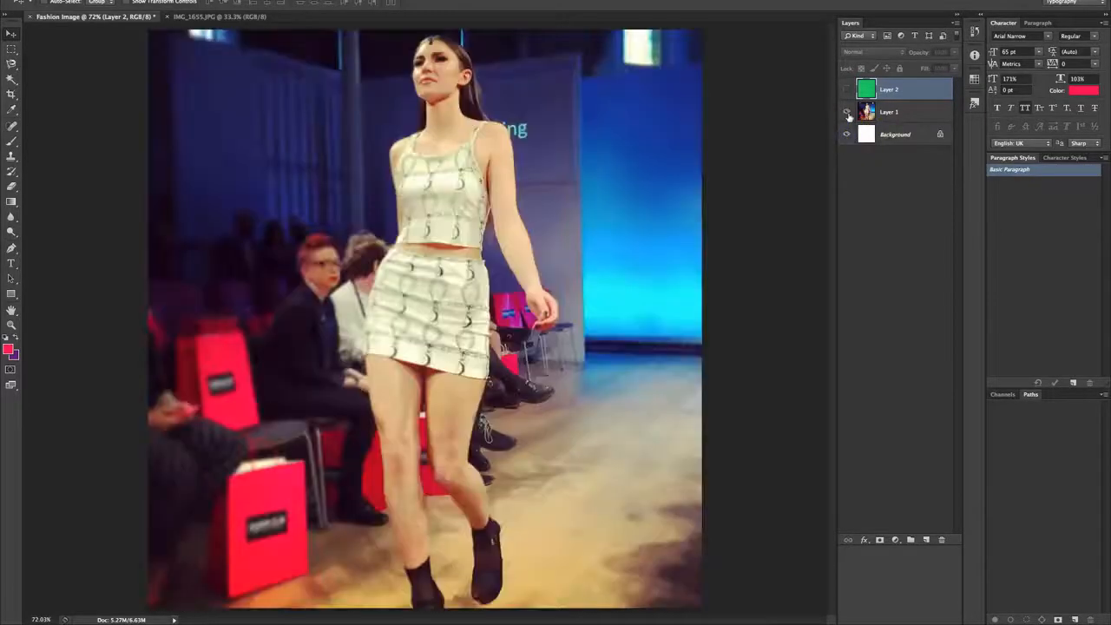
Step: Delete the green layer and rename the photo layer Room
right_click(886, 90)
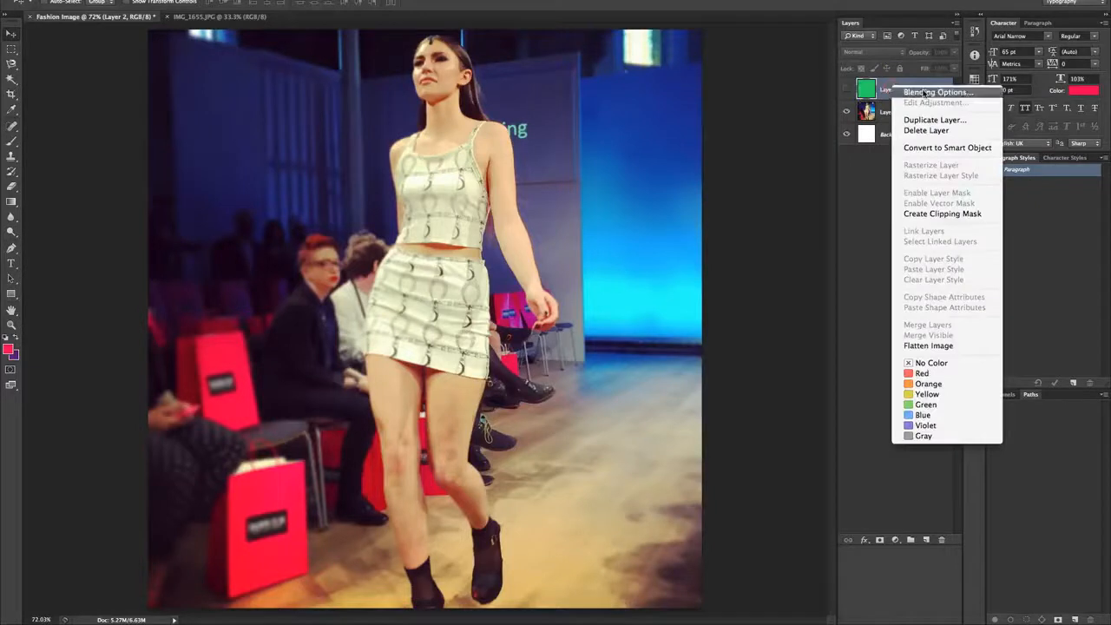
left_click(929, 126)
double_click(887, 89)
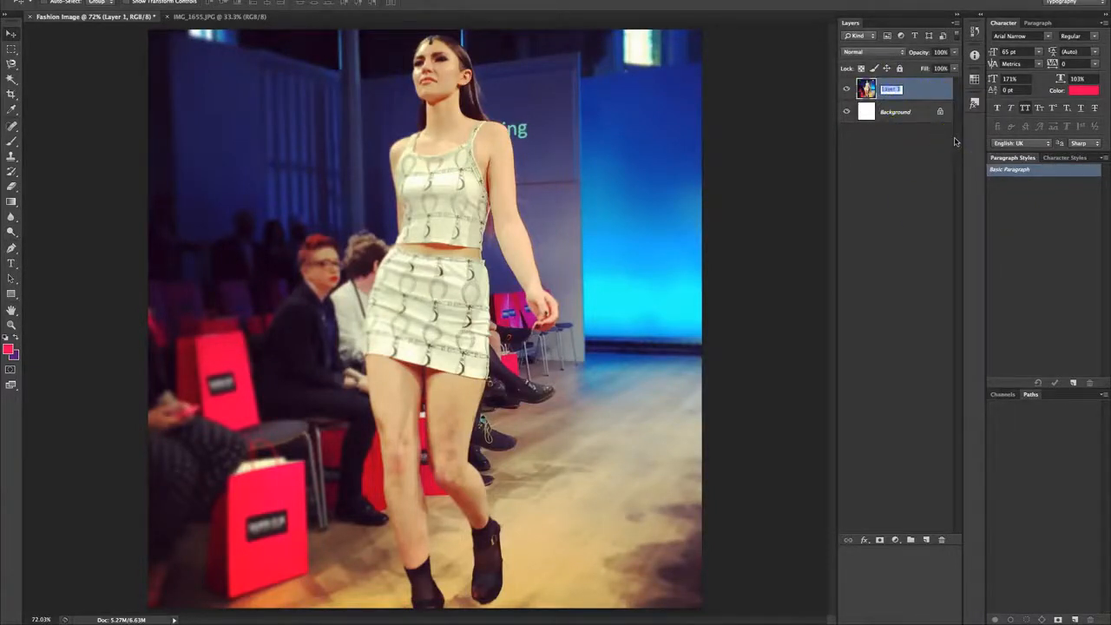
type("Room")
key("Return")
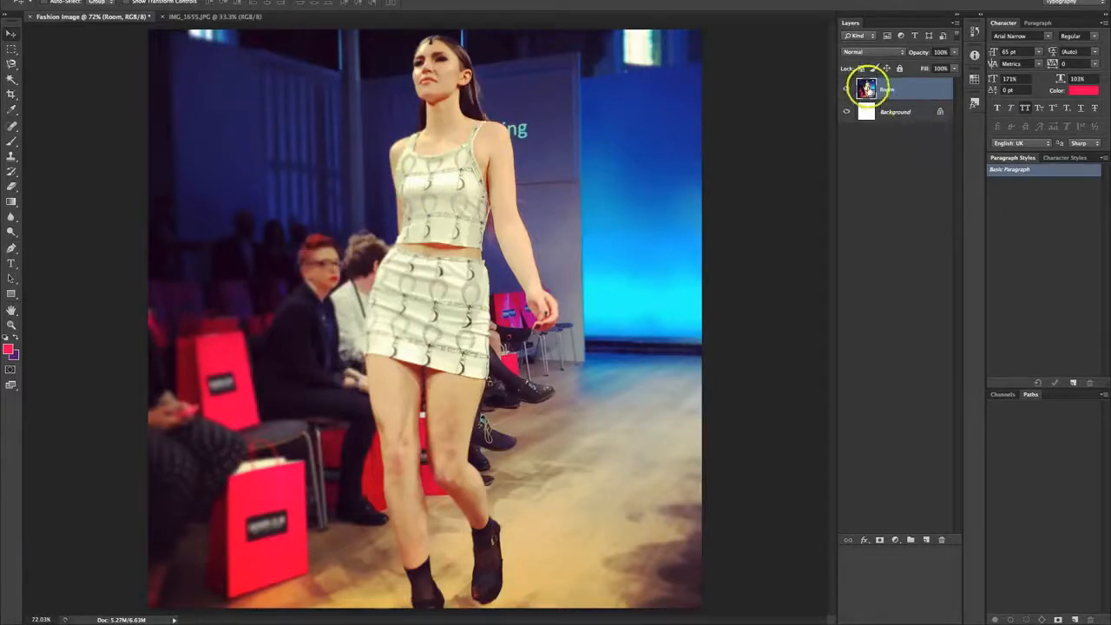
Step: Duplicate the Room layer and name the copy Woman
right_click(867, 88)
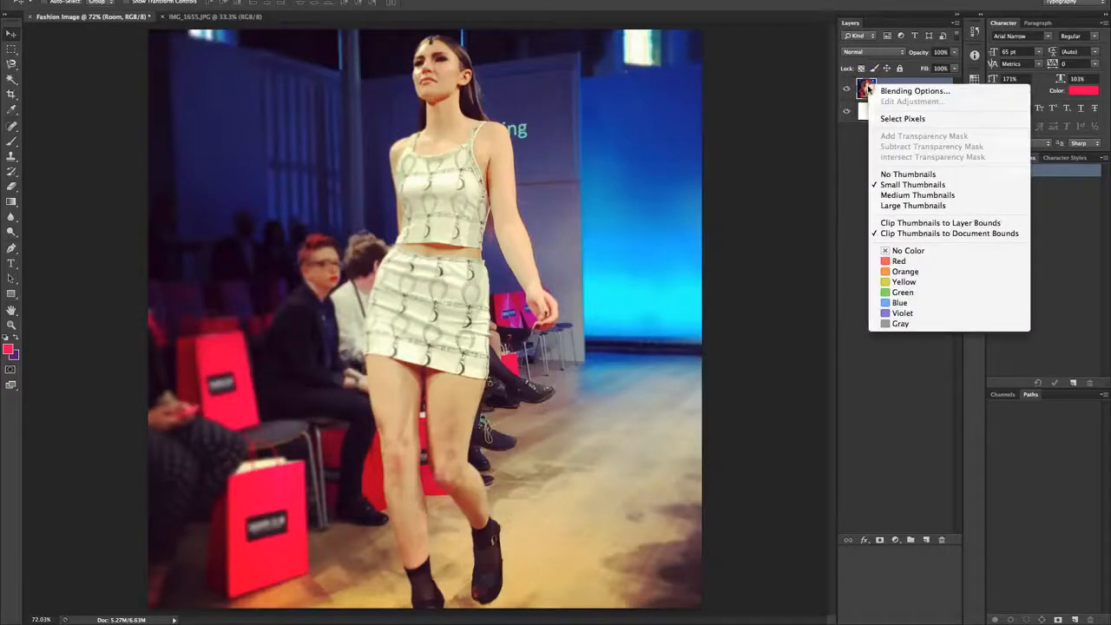
right_click(917, 87)
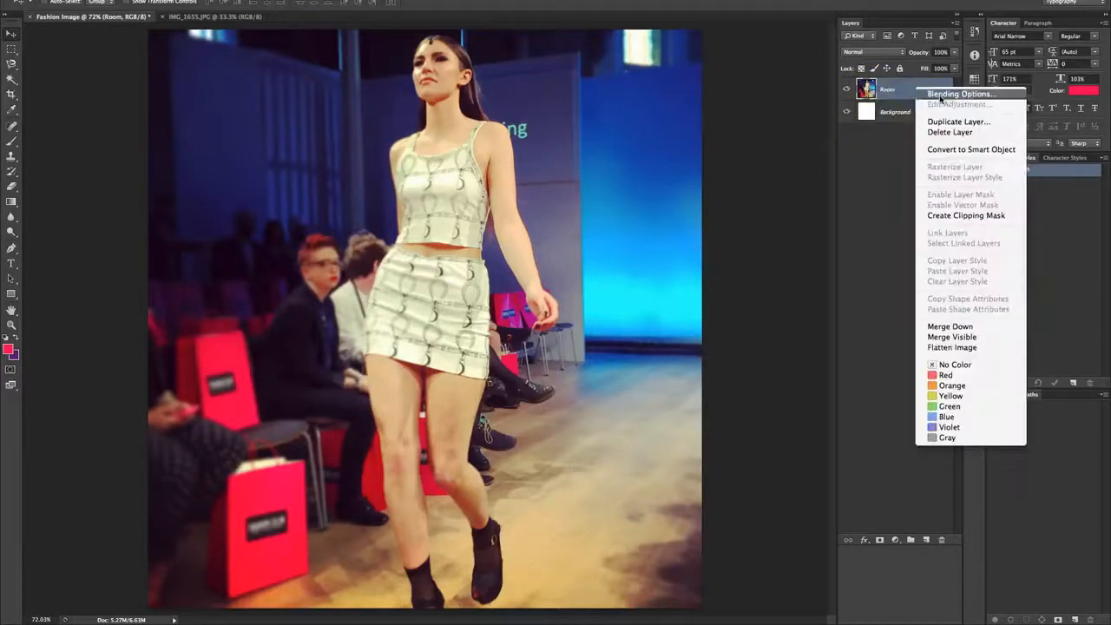
left_click(885, 142)
left_click_drag(888, 87, 926, 540)
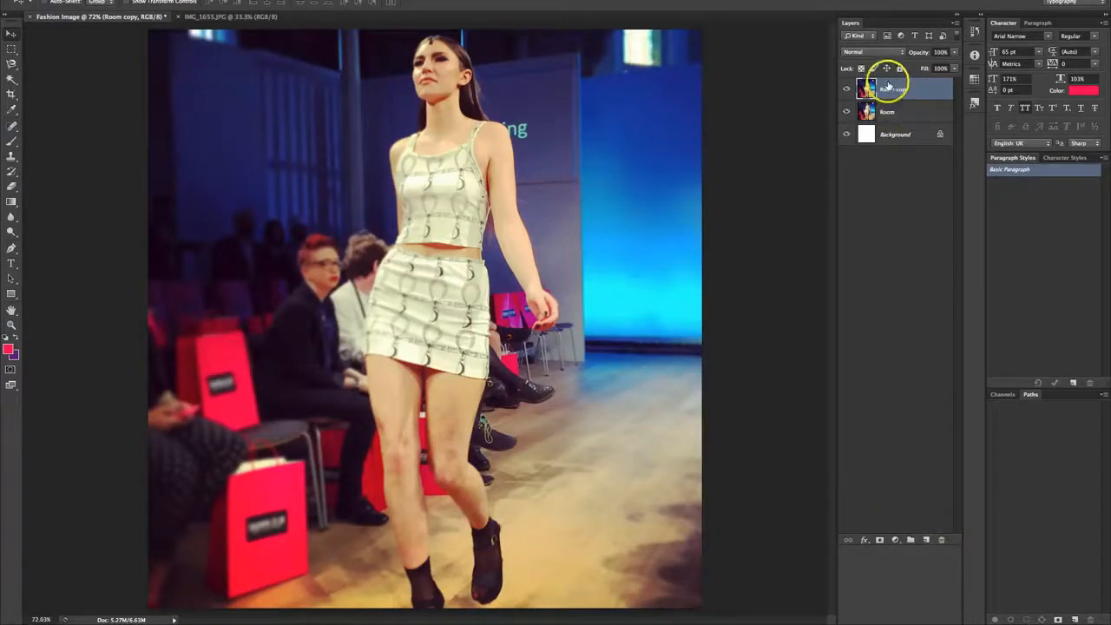
double_click(892, 90)
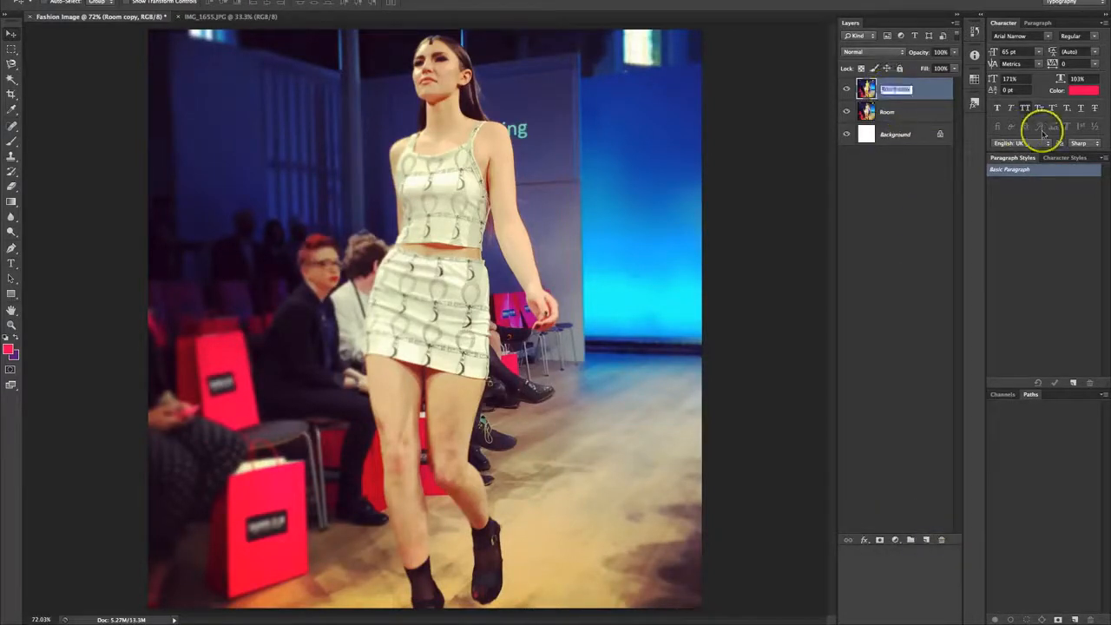
type("Woman")
key("Return")
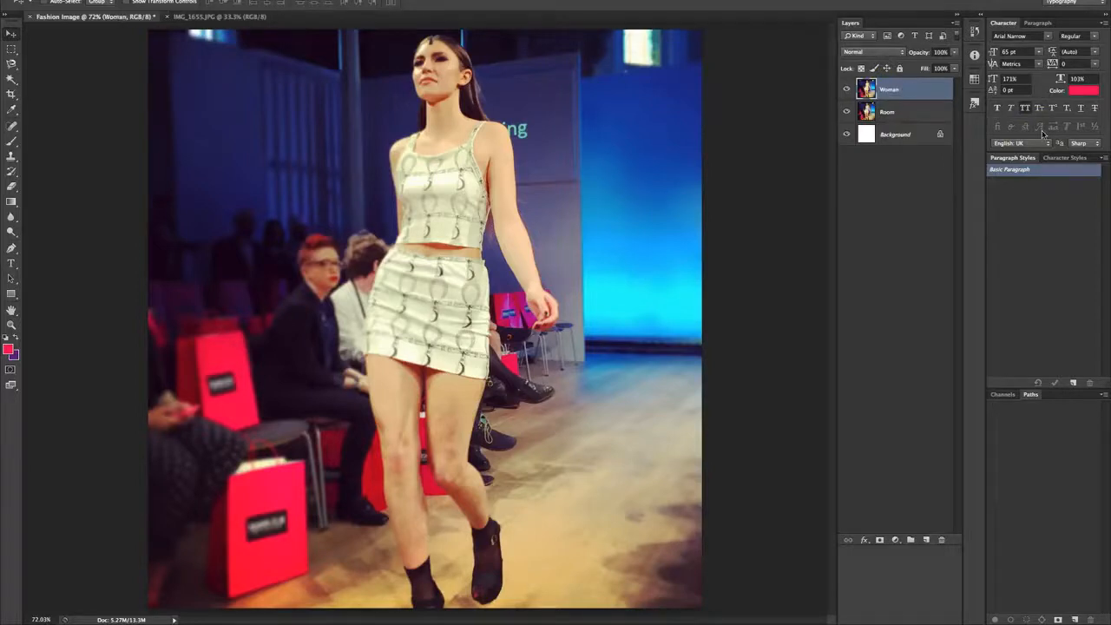
Step: Compare the Woman and Room layers by switching their visibility off and on
left_click(856, 149)
left_click(847, 90)
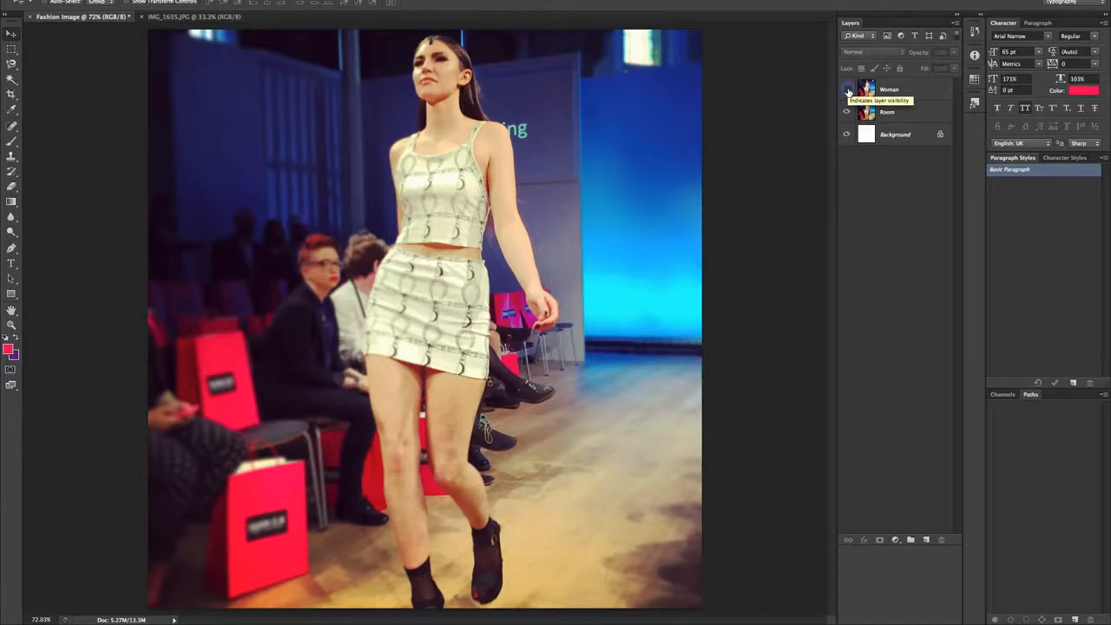
left_click(848, 90)
left_click(846, 109)
left_click(846, 109)
left_click(847, 93)
left_click(846, 91)
left_click(478, 143)
left_click(632, 190)
left_click(925, 92)
left_click(844, 89)
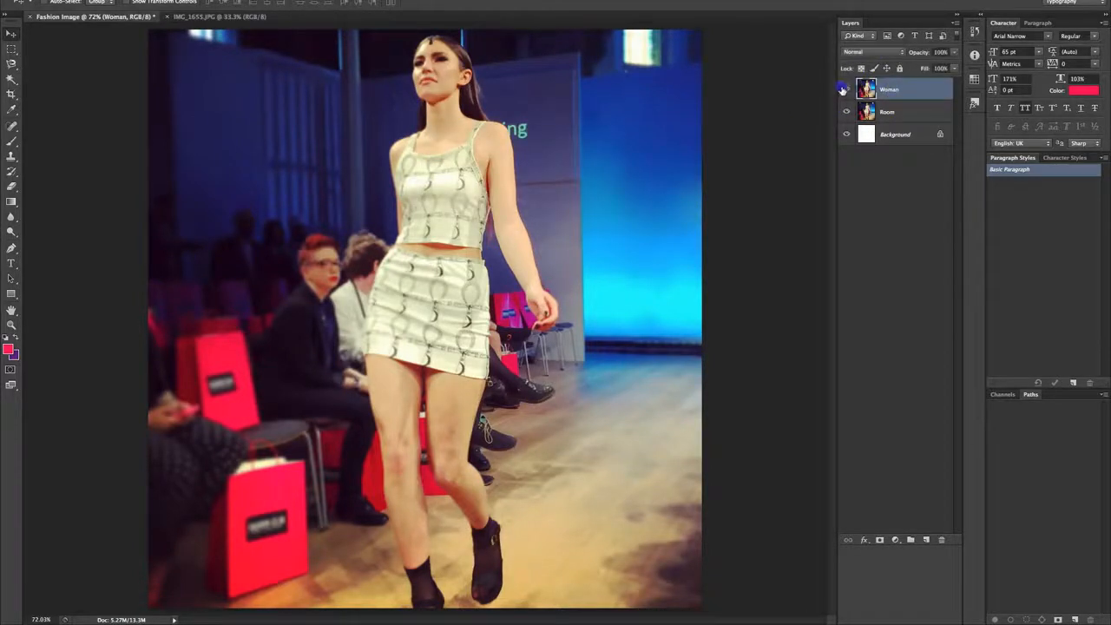
Step: Try shifting the Woman layer sideways over the Room layer, compare the two copies, and undo the move
left_click_drag(649, 154, 592, 154)
left_click(846, 90)
left_click(849, 90)
left_click(849, 90)
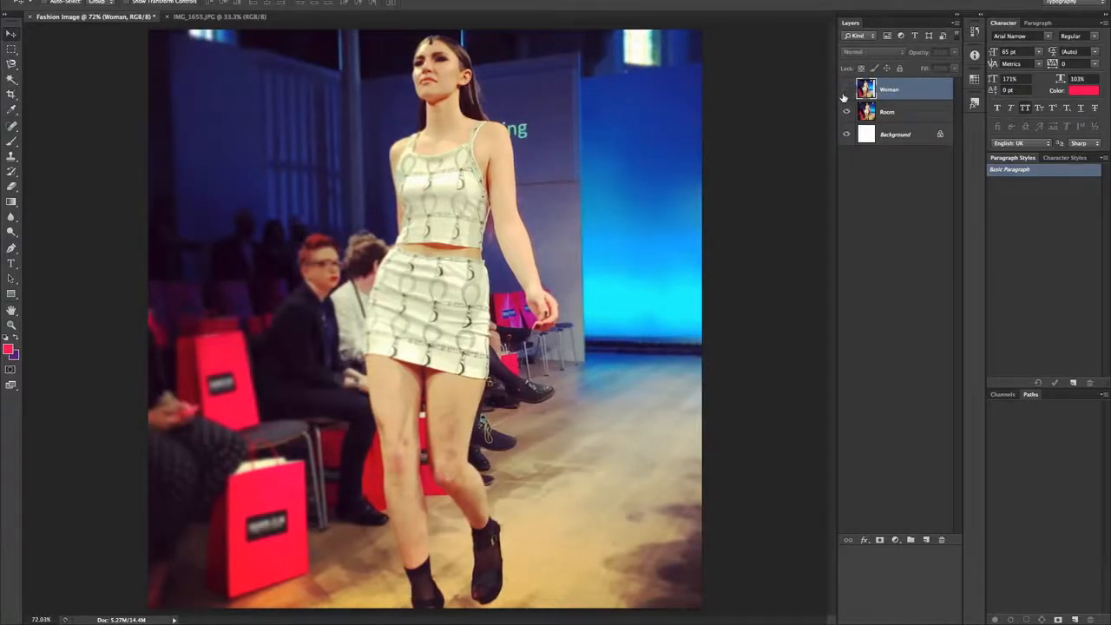
left_click(846, 89)
key("ctrl+z")
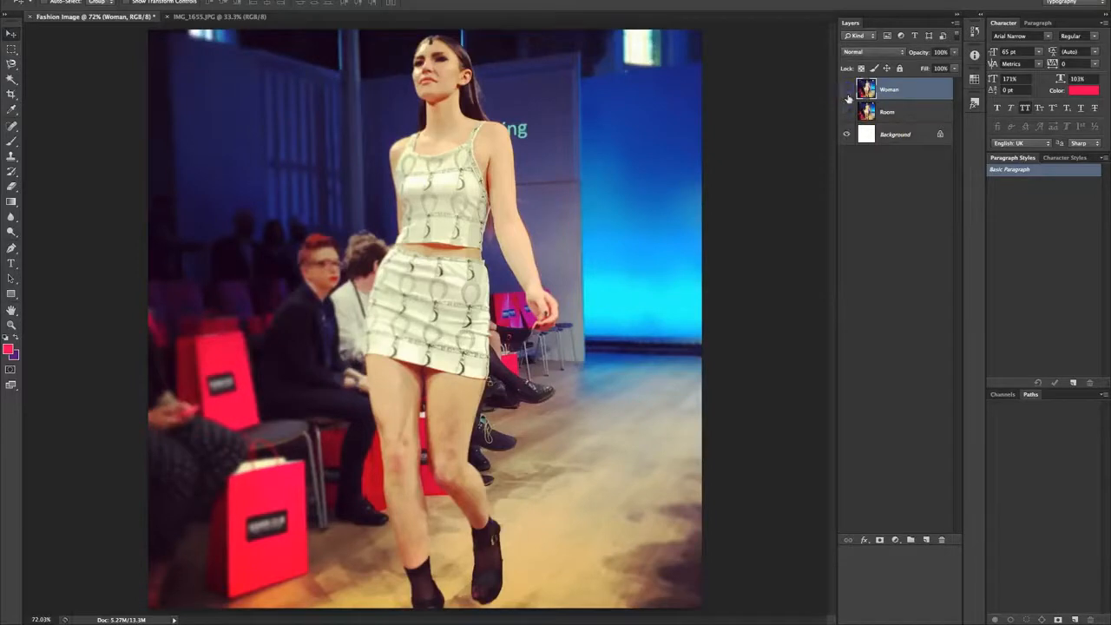
Step: Hide the Room layer and keep the Woman layer visible above the Background
left_click(847, 112)
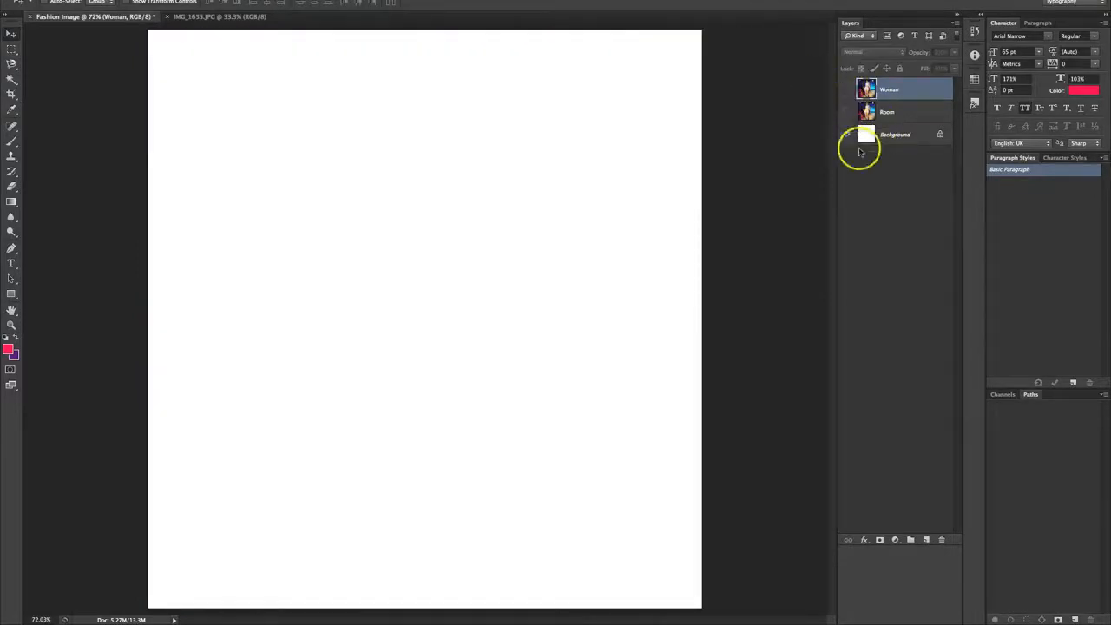
left_click(847, 89)
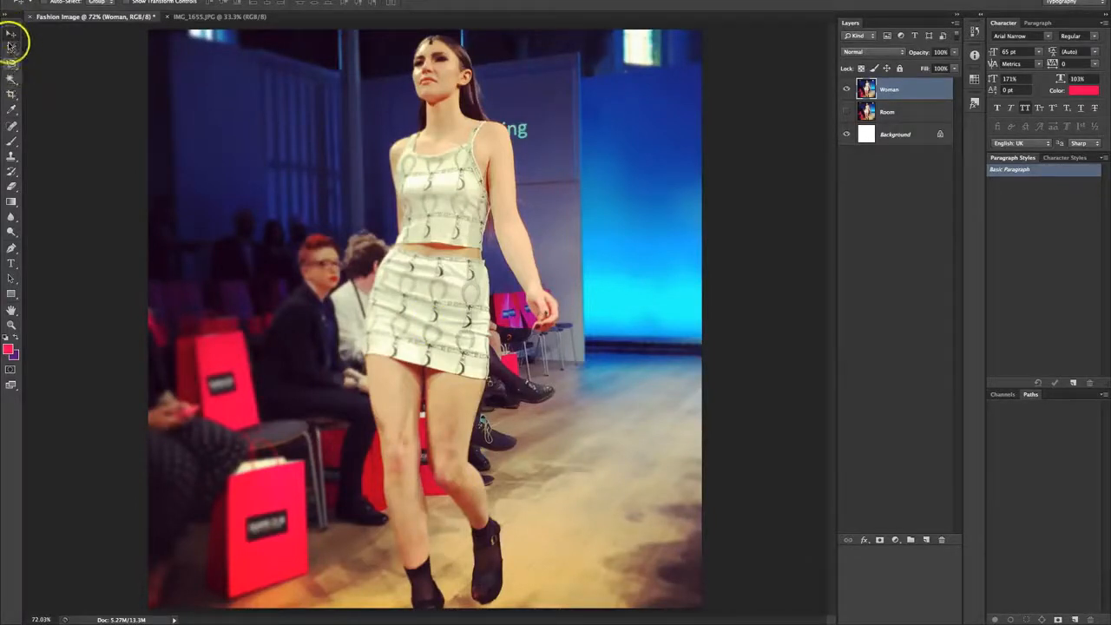
Step: Try a freehand Lasso selection around the head of the seated red-haired spectator
left_click(12, 70)
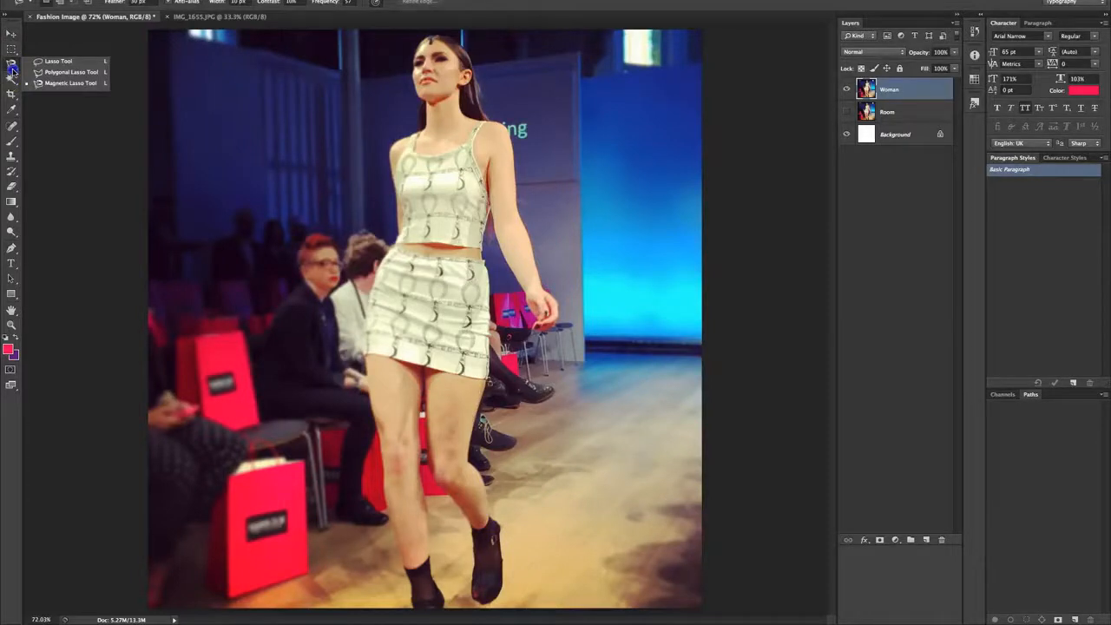
left_click(62, 62)
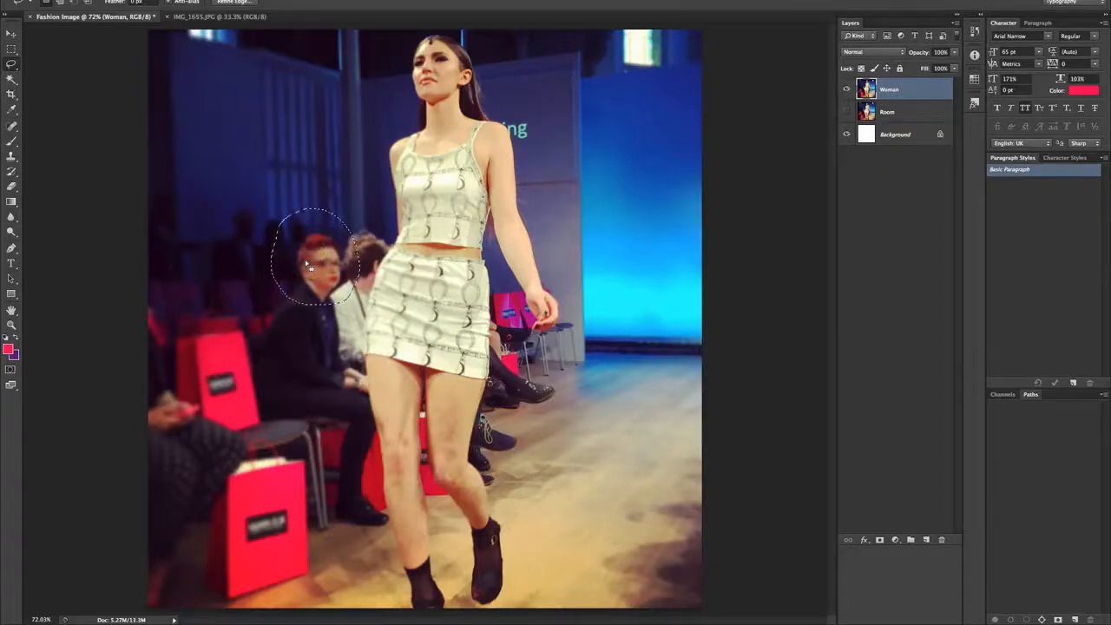
Step: Try drawing straight-edged selections over the woman and the audience with the Polygonal Lasso
left_click(72, 74)
left_click_drag(11, 63, 64, 79)
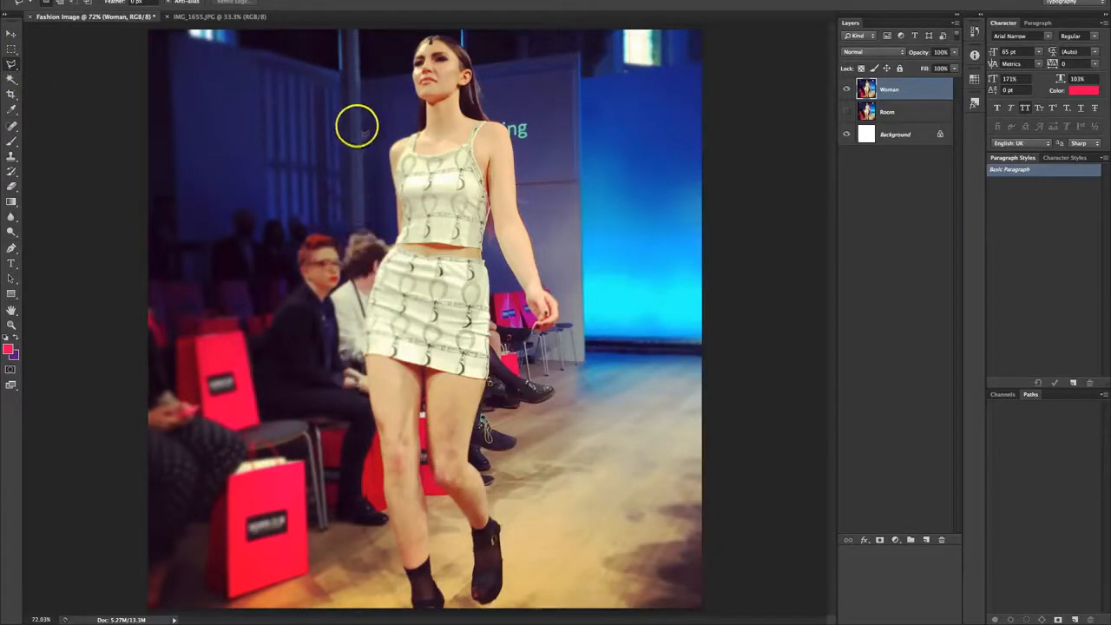
left_click(361, 179)
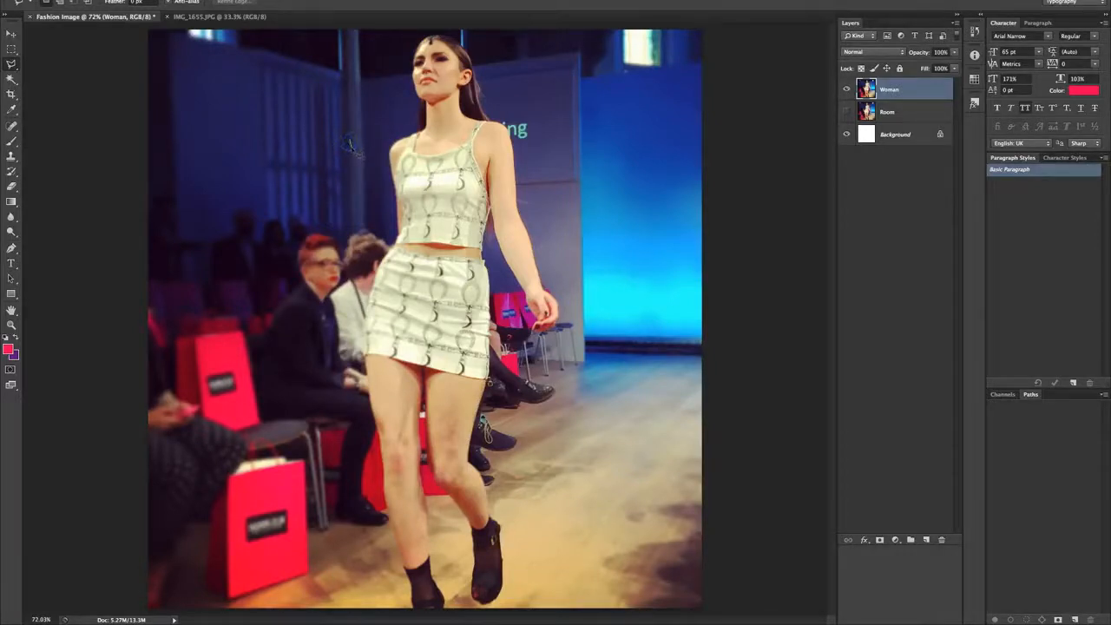
left_click(380, 216)
left_click(328, 354)
left_click(342, 428)
left_click(421, 436)
left_click(368, 502)
left_click(194, 442)
left_click(349, 141)
left_click(444, 429)
Step: Try tracing the woman's outer arm up to the shoulder with the Magnetic Lasso at a width of 1 px
left_click(13, 65)
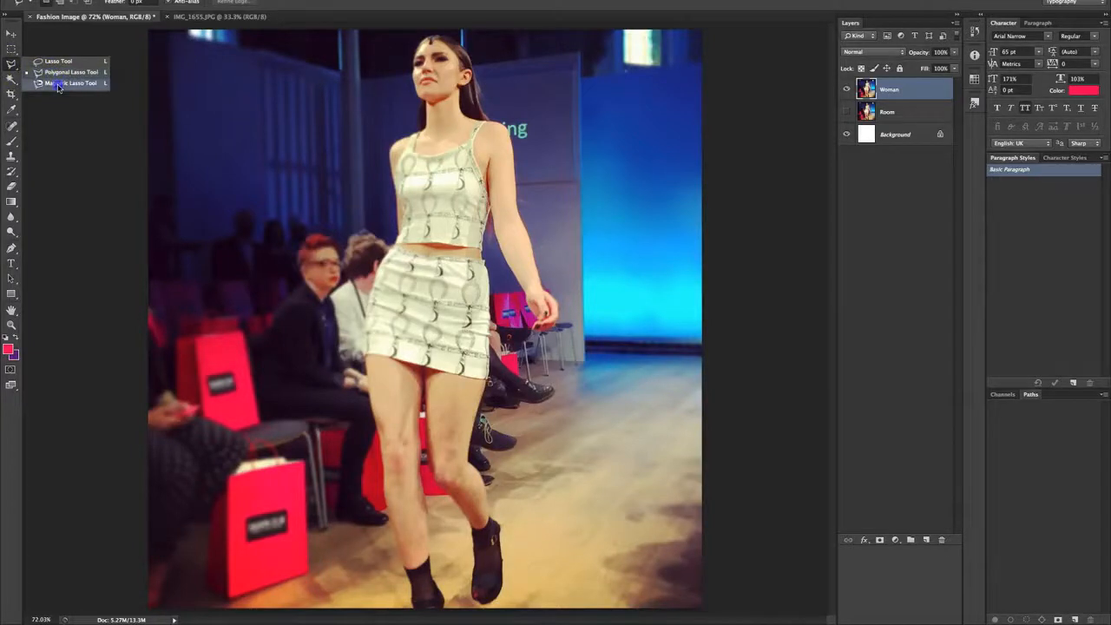
left_click(59, 83)
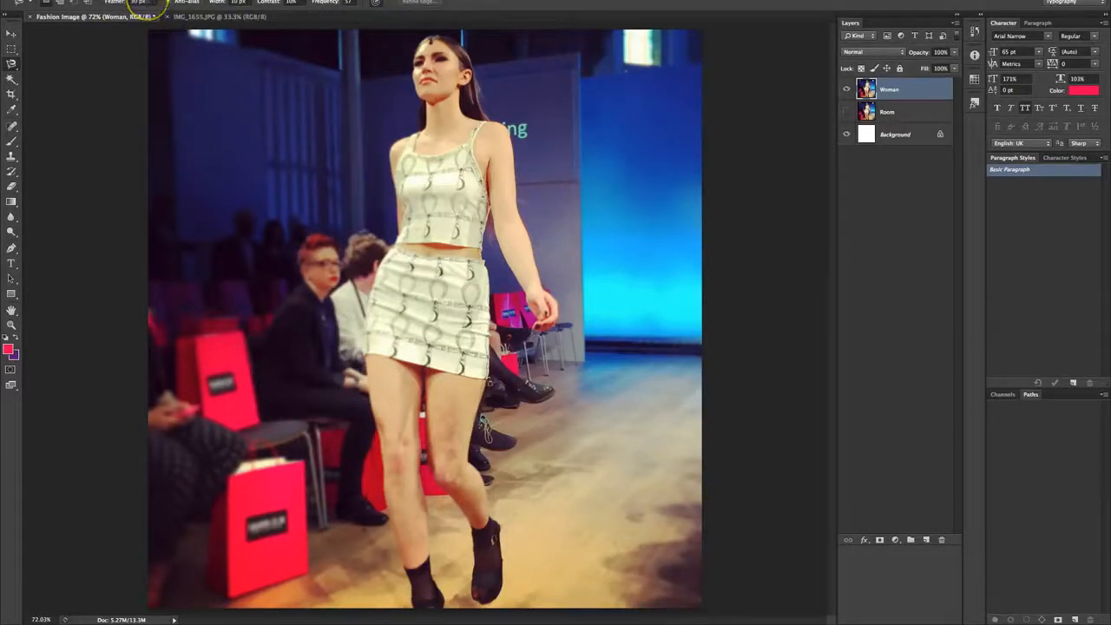
left_click(239, 4)
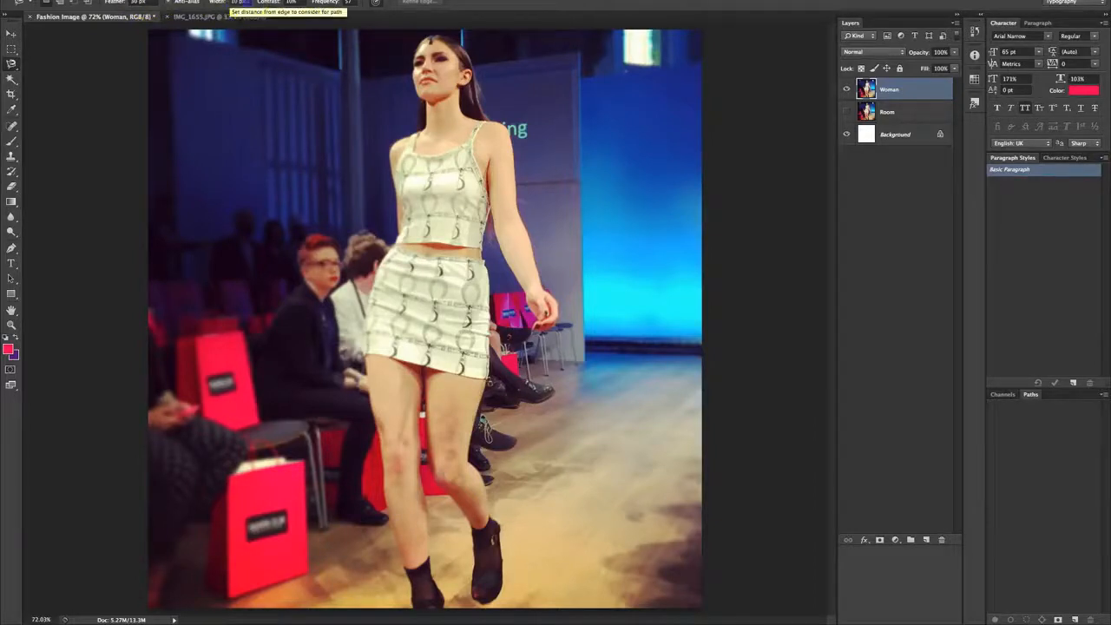
type("1")
key("Return")
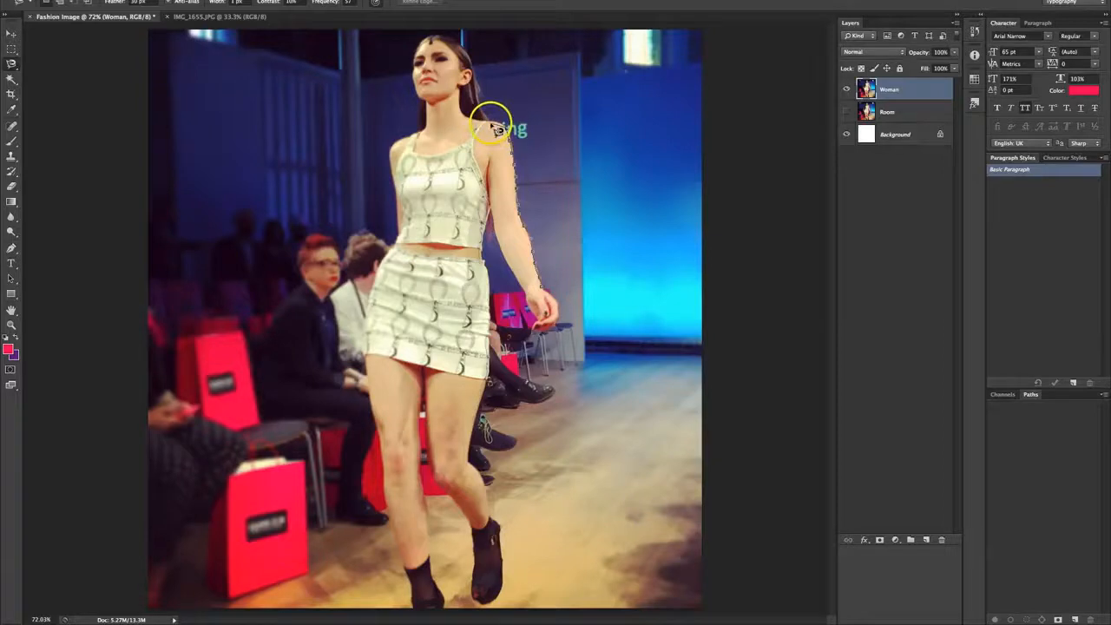
double_click(490, 128)
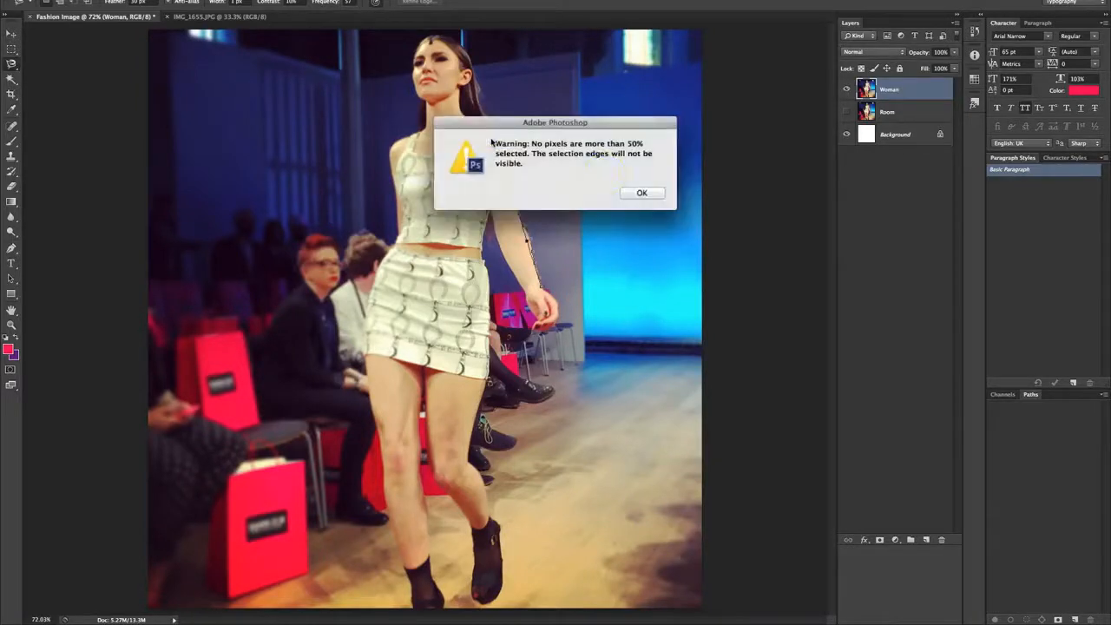
left_click(642, 193)
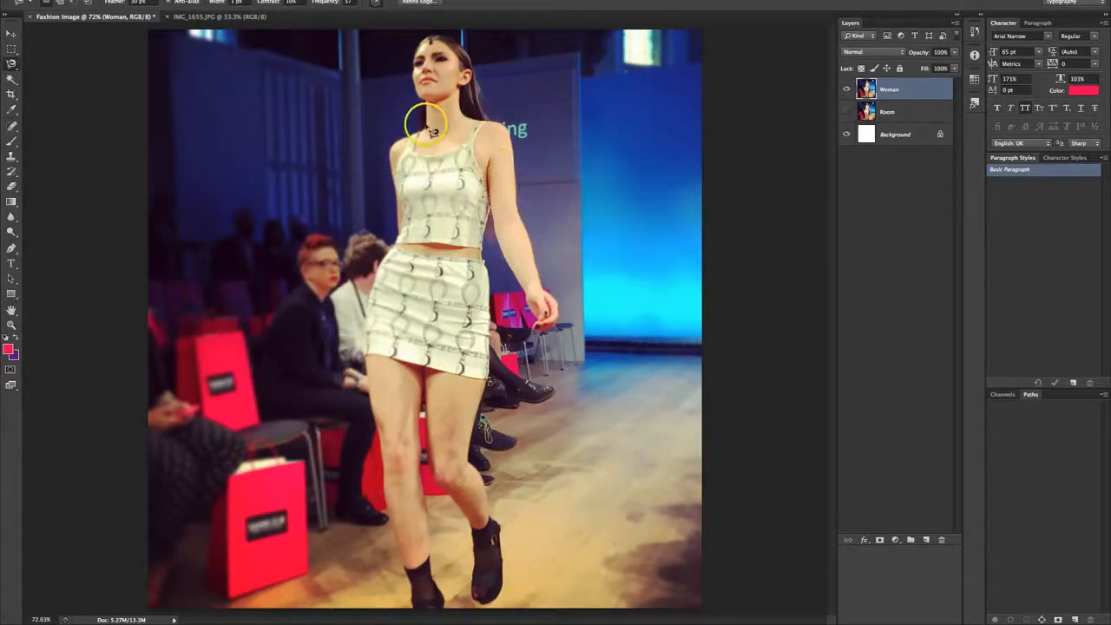
Step: Set the Magnetic Lasso width to 10 px and try another short trace along the woman's outer arm
left_click(221, 3)
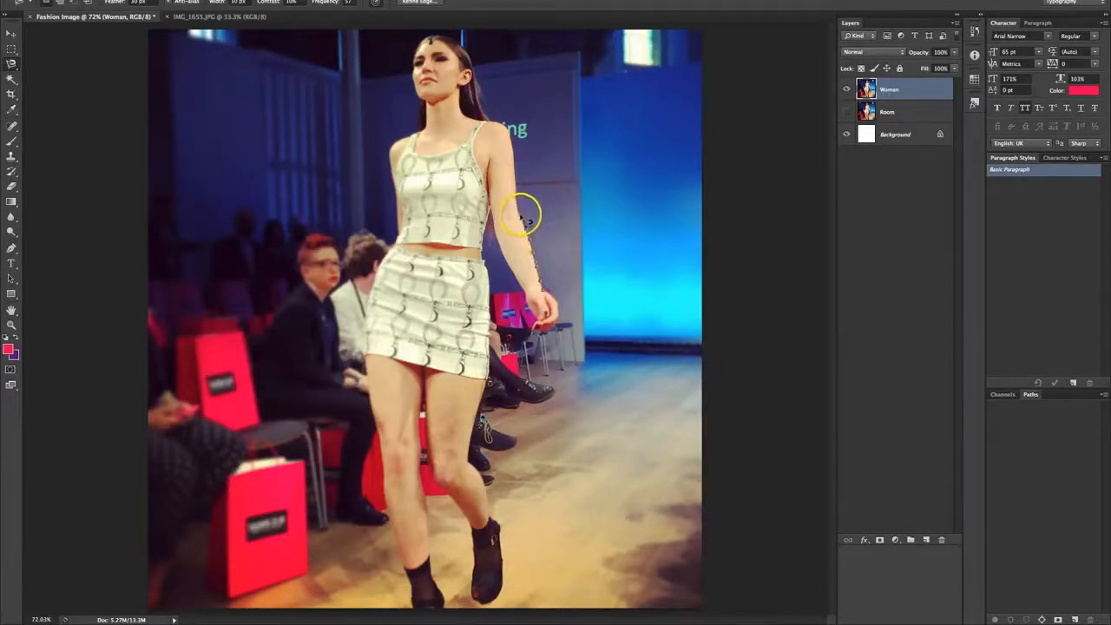
double_click(512, 167)
left_click(639, 197)
Step: Select the woman's whole outline from head to shoes with the Magnetic Lasso and set the feather to 5 px
mouse_move(543, 268)
left_mouse_down()
mouse_move(511, 132)
mouse_move(493, 118)
left_mouse_up()
mouse_move(492, 125)
left_mouse_down()
mouse_move(470, 52)
mouse_move(447, 35)
mouse_move(421, 39)
mouse_move(409, 70)
mouse_move(423, 99)
left_mouse_up()
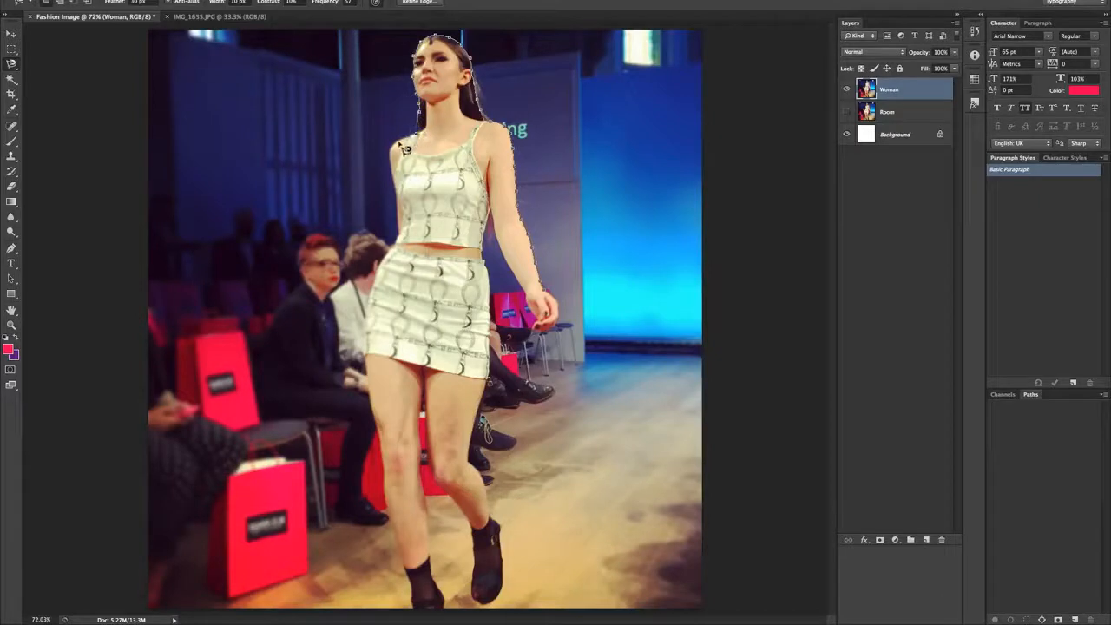
mouse_move(397, 155)
left_mouse_down()
mouse_move(405, 240)
mouse_move(371, 305)
mouse_move(368, 408)
mouse_move(416, 604)
mouse_move(444, 614)
mouse_move(430, 591)
mouse_move(430, 390)
mouse_move(442, 482)
mouse_move(480, 545)
mouse_move(476, 594)
mouse_move(507, 599)
mouse_move(508, 533)
mouse_move(467, 460)
mouse_move(489, 378)
mouse_move(491, 250)
left_mouse_up()
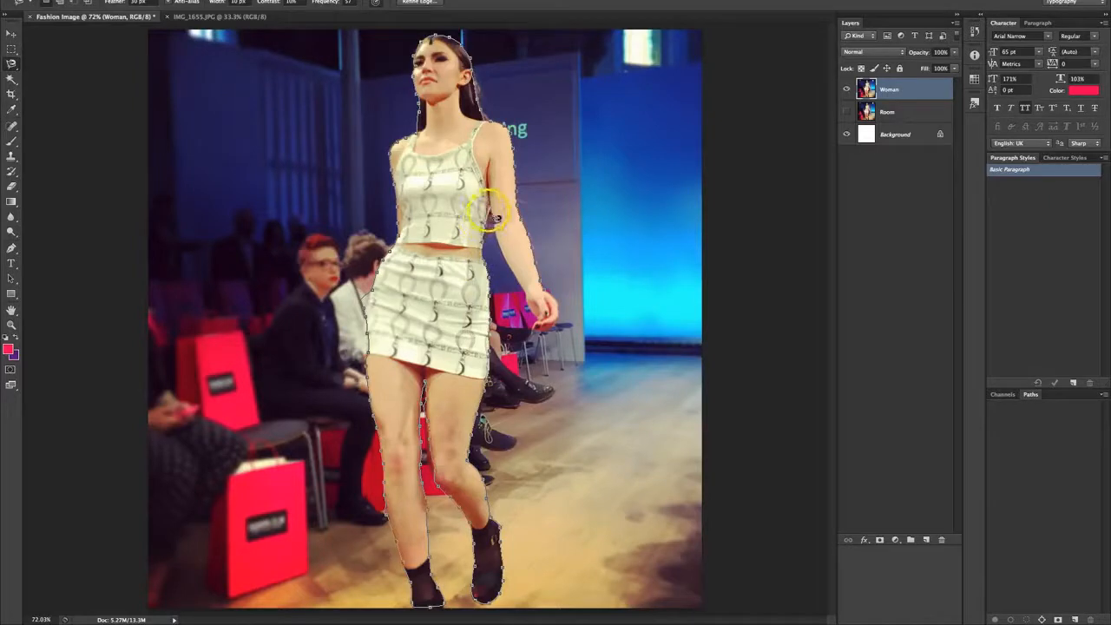
mouse_move(499, 228)
left_mouse_down()
mouse_move(504, 265)
mouse_move(536, 315)
mouse_move(526, 324)
mouse_move(558, 307)
mouse_move(554, 296)
left_mouse_up()
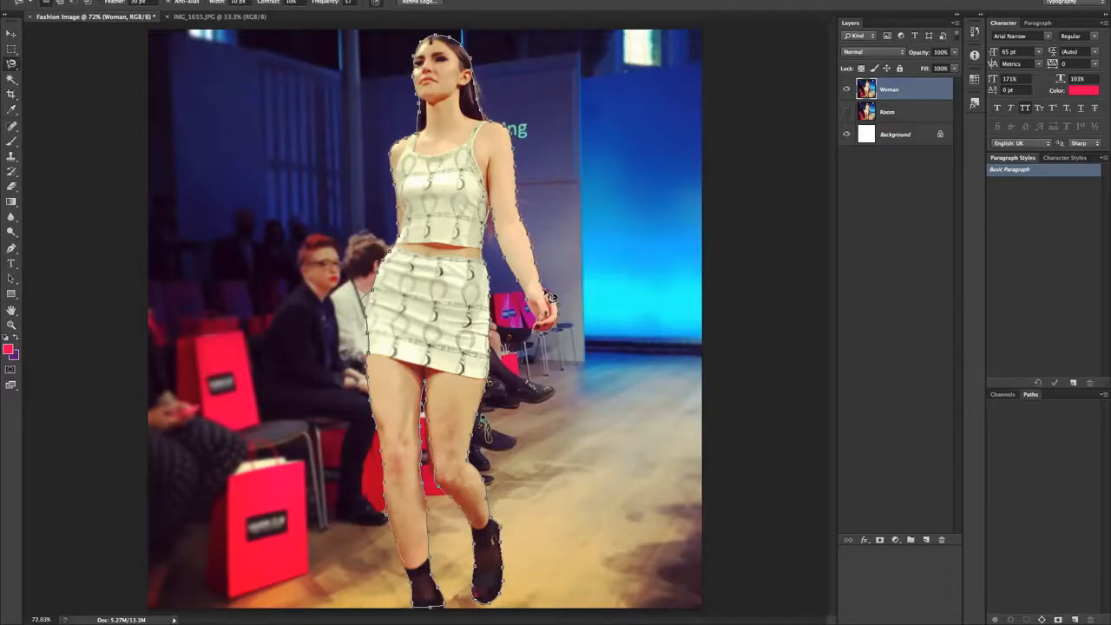
left_click(550, 298)
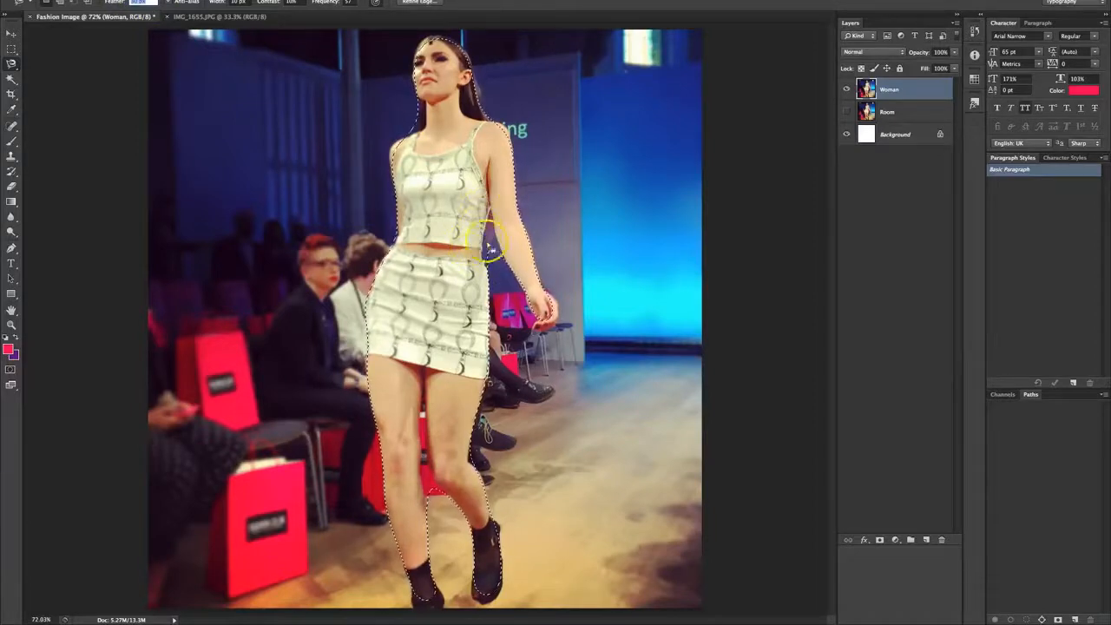
left_click(141, 2)
key("BackSpace")
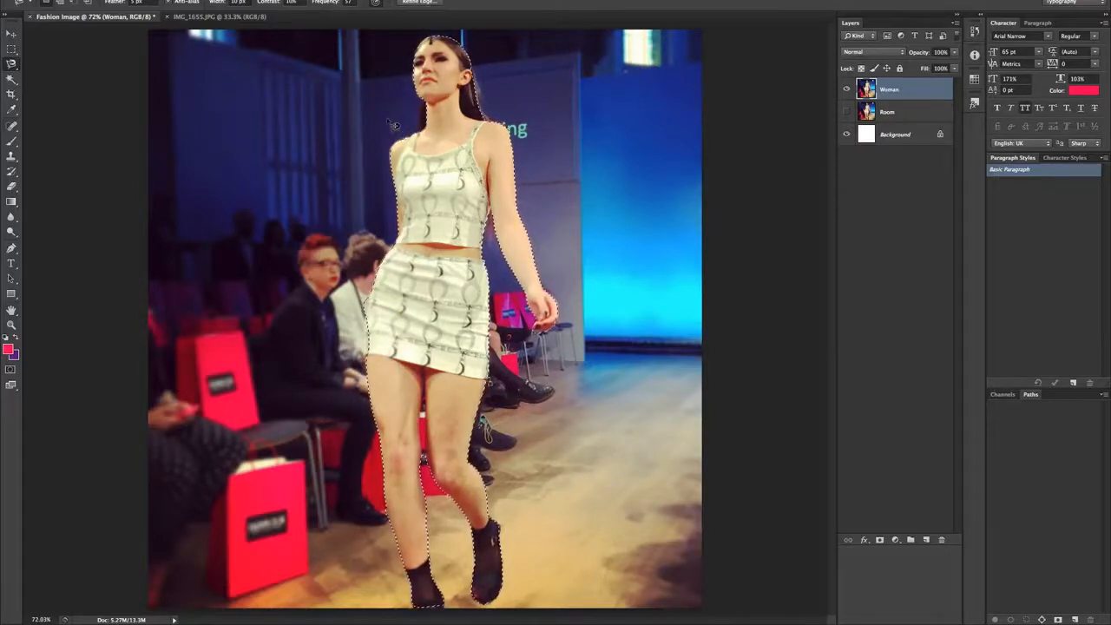
Step: Add the missing strip of dark hair between the woman's chin and shoulder to the selection with the Polygonal Lasso
key("ctrl+plus")
key("ctrl+plus")
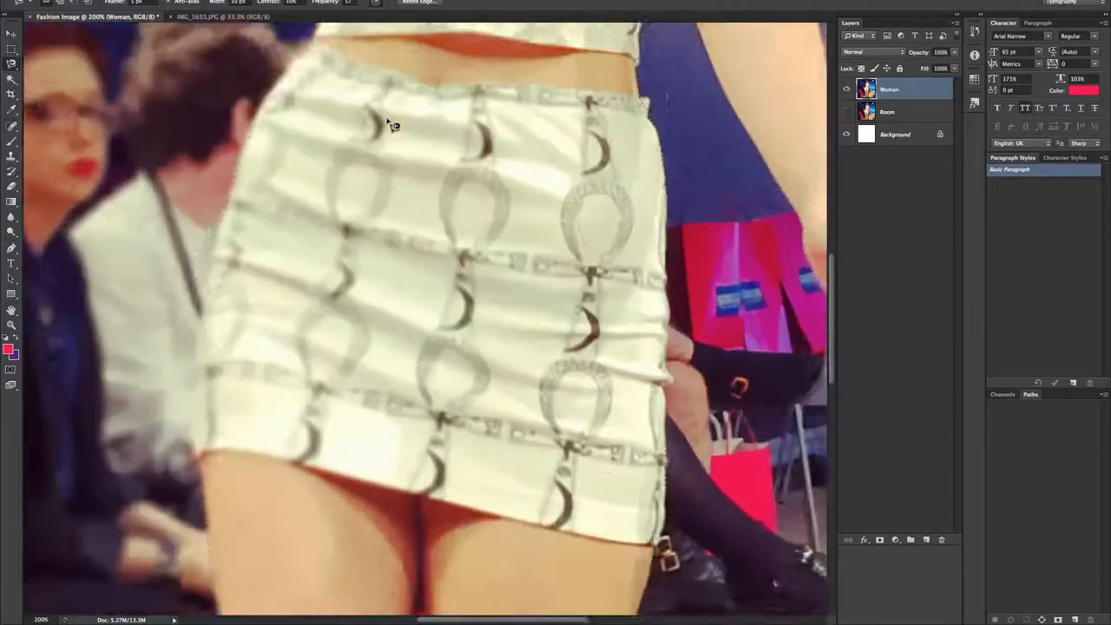
scroll(322, 248, "up", 5)
key("ctrl+plus")
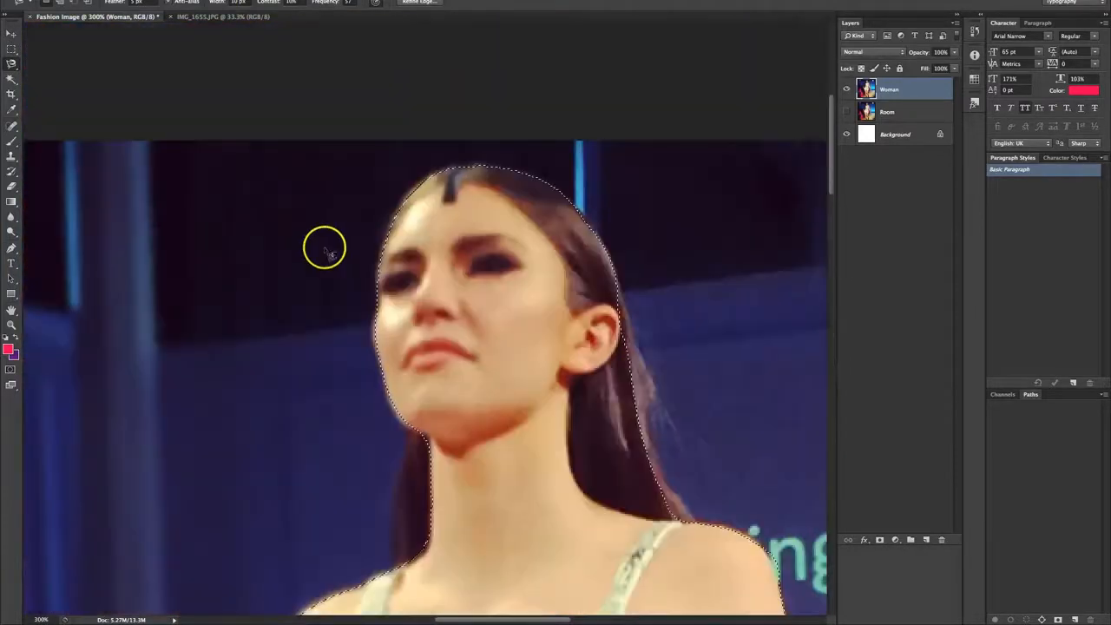
scroll(328, 252, "down", 3)
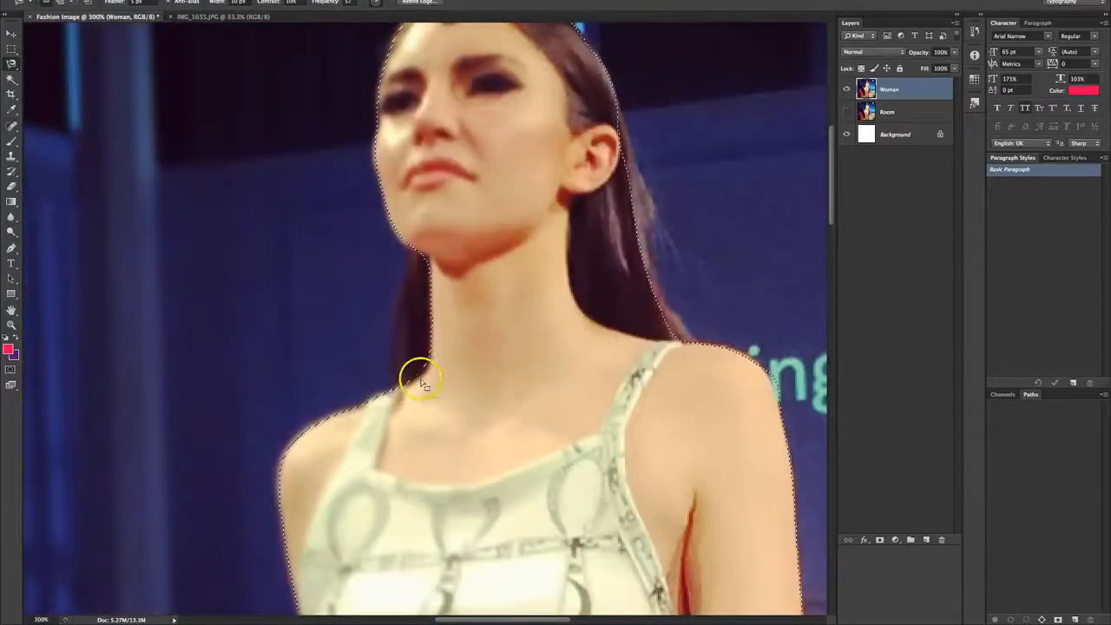
left_click(11, 65)
left_click(52, 76)
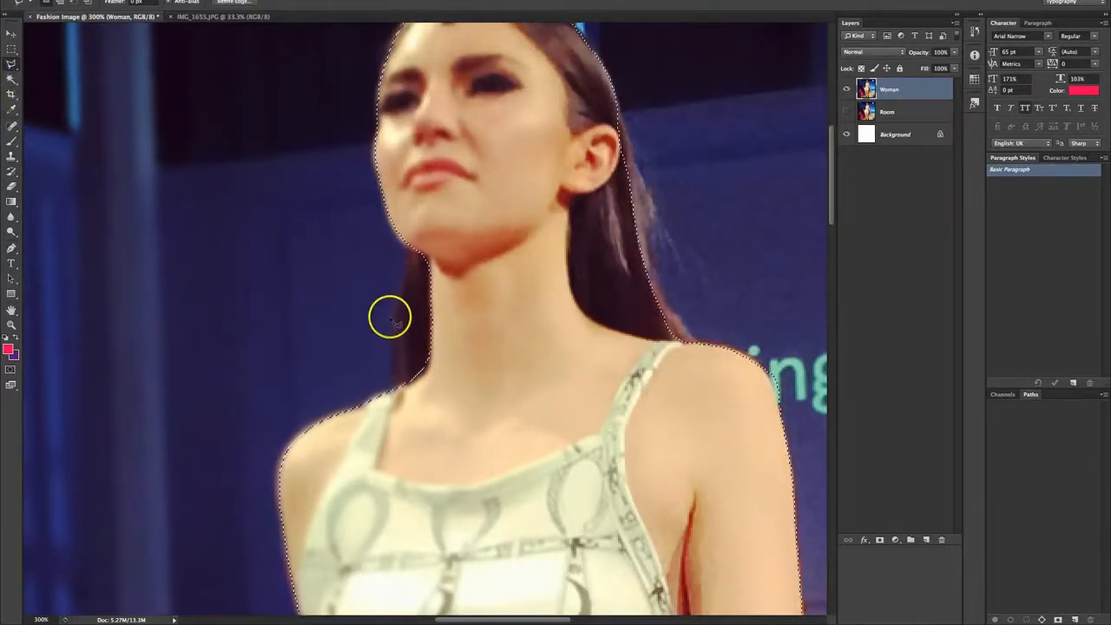
left_click(409, 255)
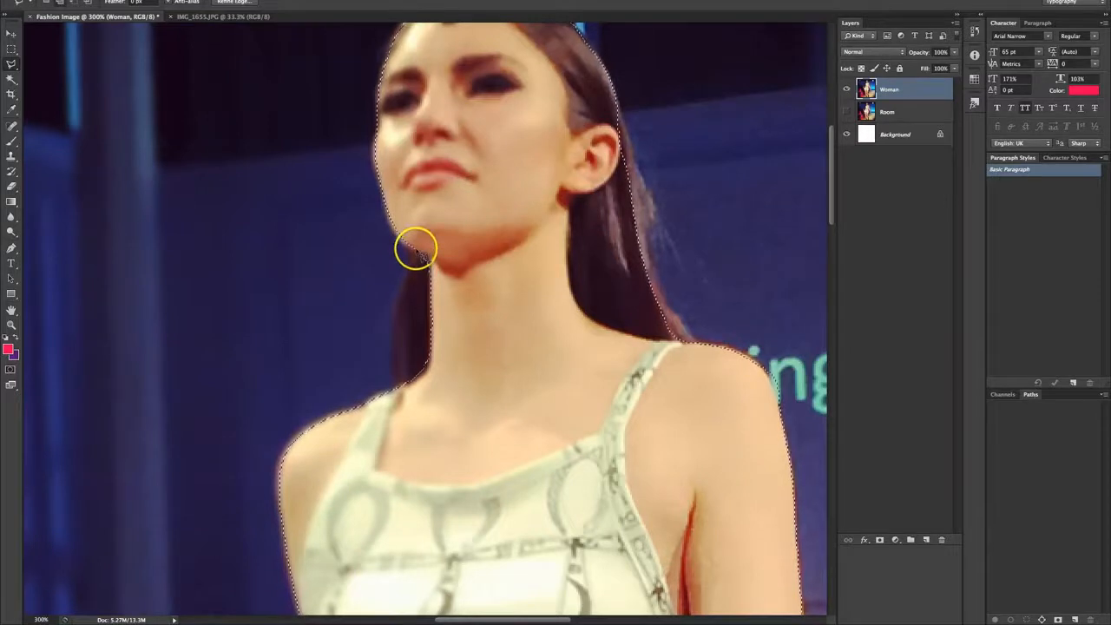
mouse_move(409, 249)
left_mouse_down()
mouse_move(391, 318)
mouse_move(396, 393)
left_mouse_up()
left_click(449, 472)
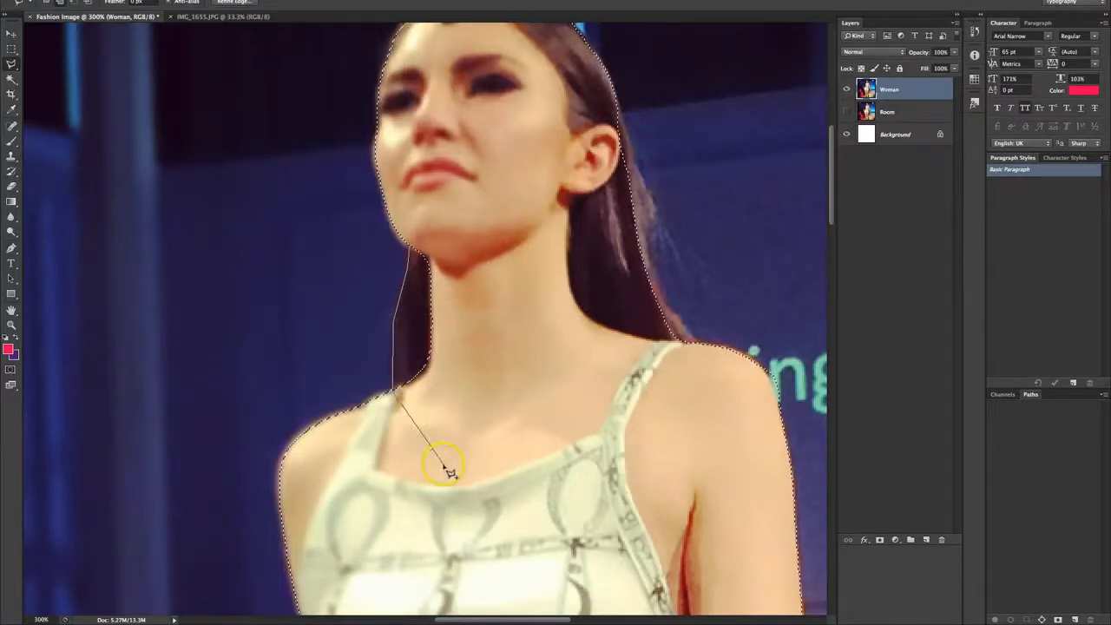
left_click(415, 247)
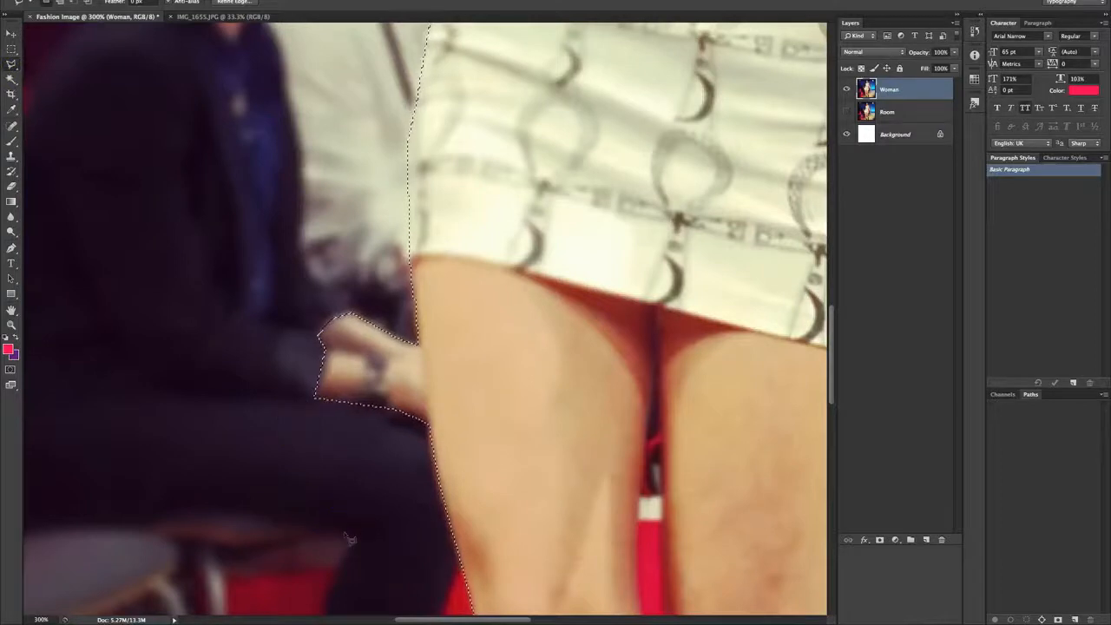
Step: Subtract the spectator's hand beside the woman's thigh from the selection with the freehand Lasso
left_click(11, 65)
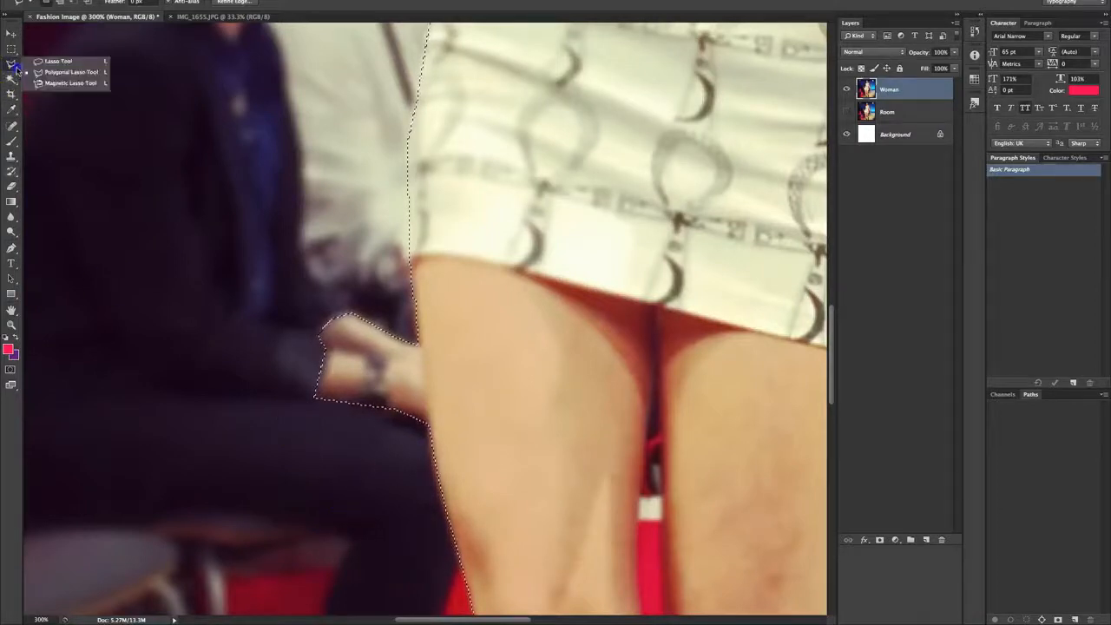
left_click(54, 61)
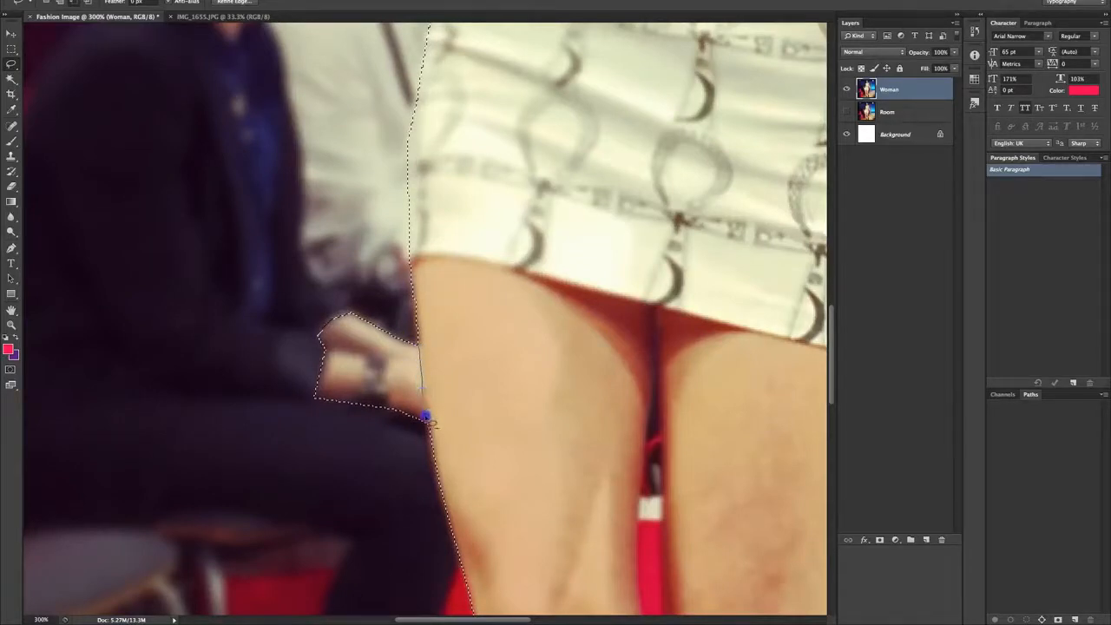
mouse_move(326, 452)
left_mouse_down()
mouse_move(274, 390)
mouse_move(287, 304)
mouse_move(350, 286)
left_mouse_up()
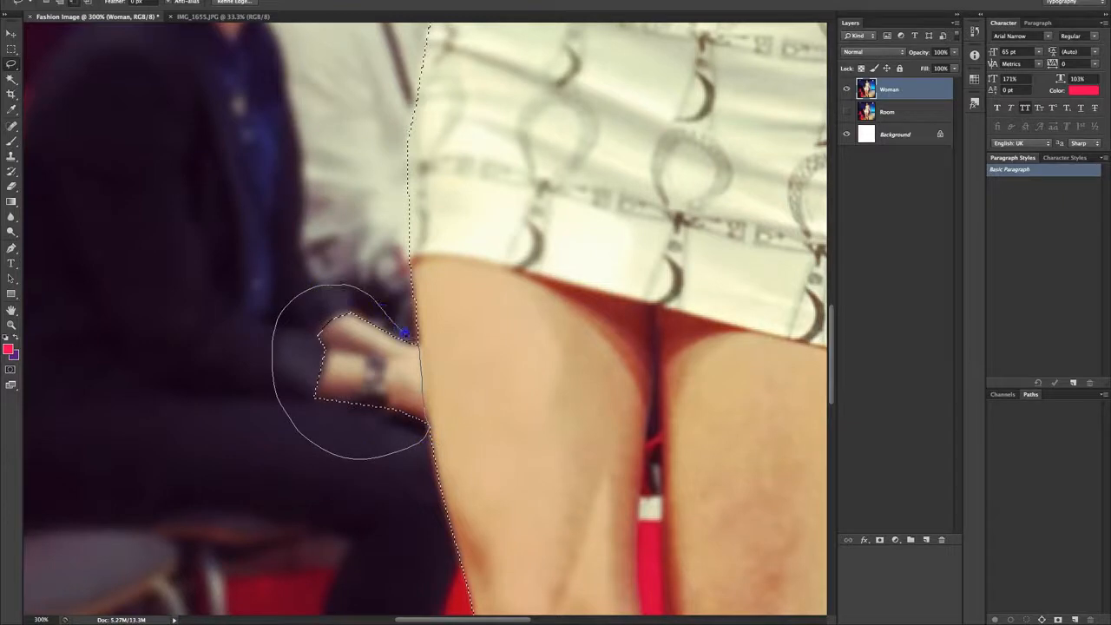
left_click_drag(418, 347, 418, 349)
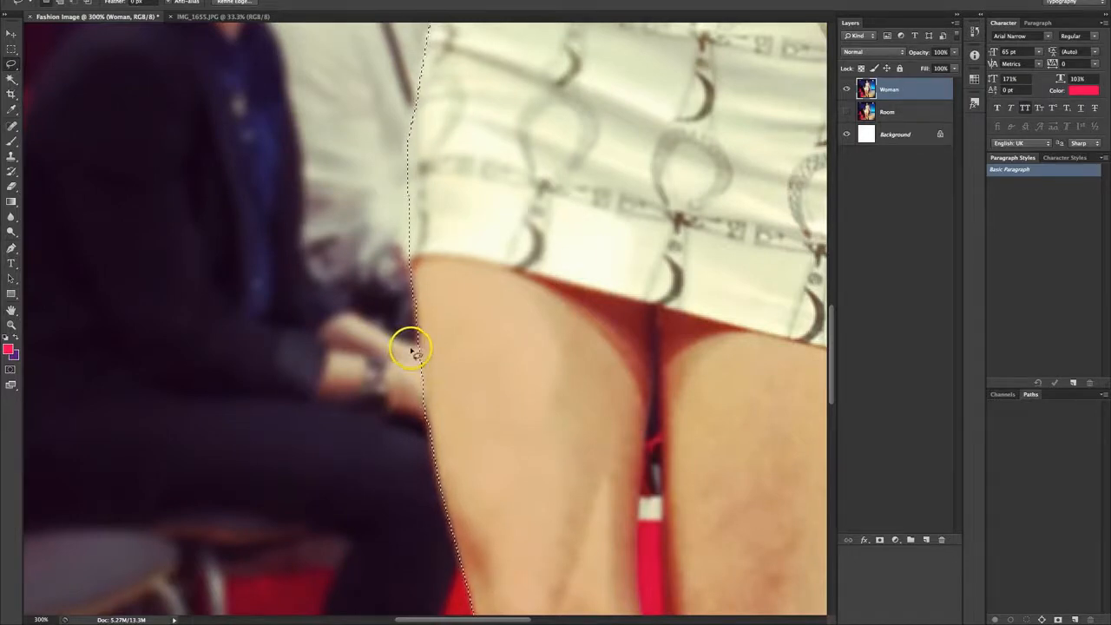
Step: Subtract the narrow background gap between the woman's thighs from the selection with the Polygonal Lasso
scroll(336, 395, "down", 2)
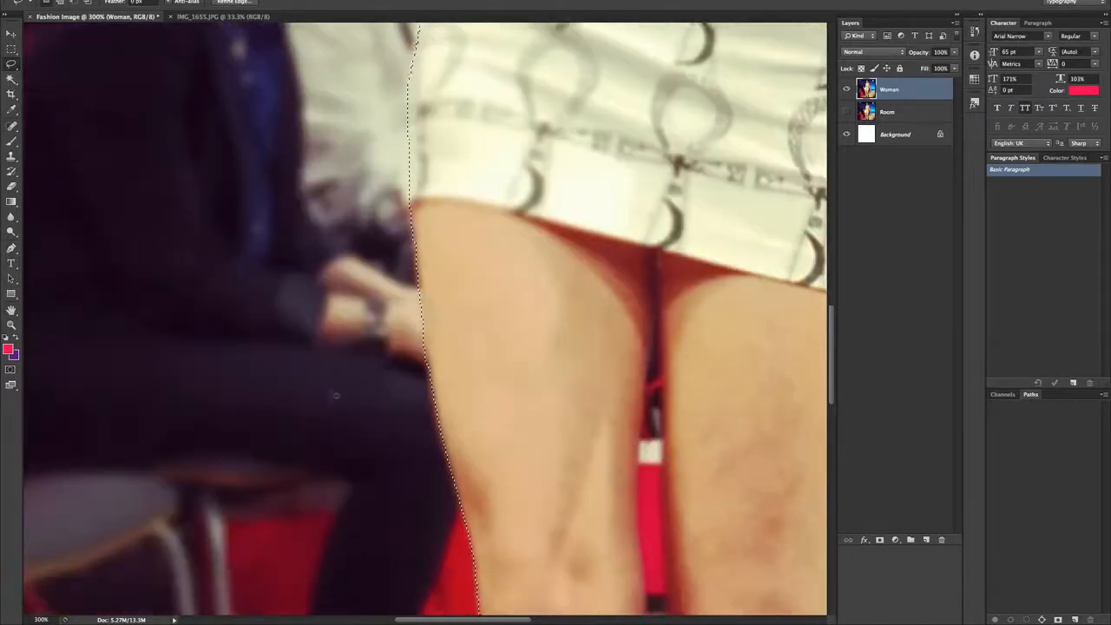
scroll(335, 395, "down", 2)
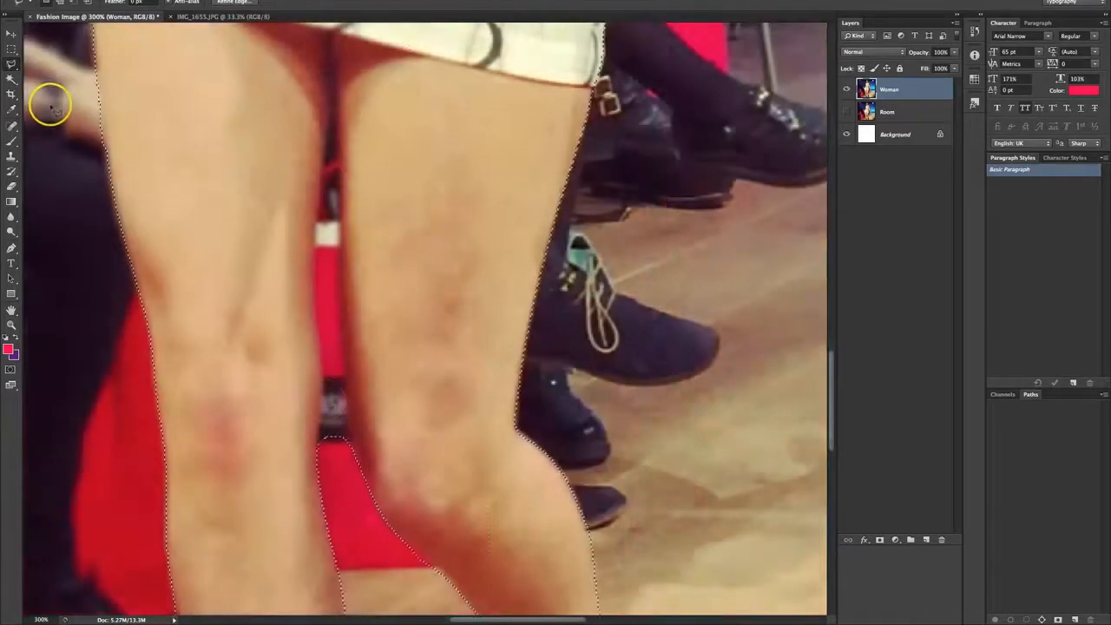
mouse_move(308, 367)
left_mouse_down()
mouse_move(322, 347)
mouse_move(339, 439)
mouse_move(310, 442)
left_mouse_up()
mouse_move(289, 67)
left_mouse_down()
mouse_move(342, 87)
mouse_move(321, 469)
left_mouse_up()
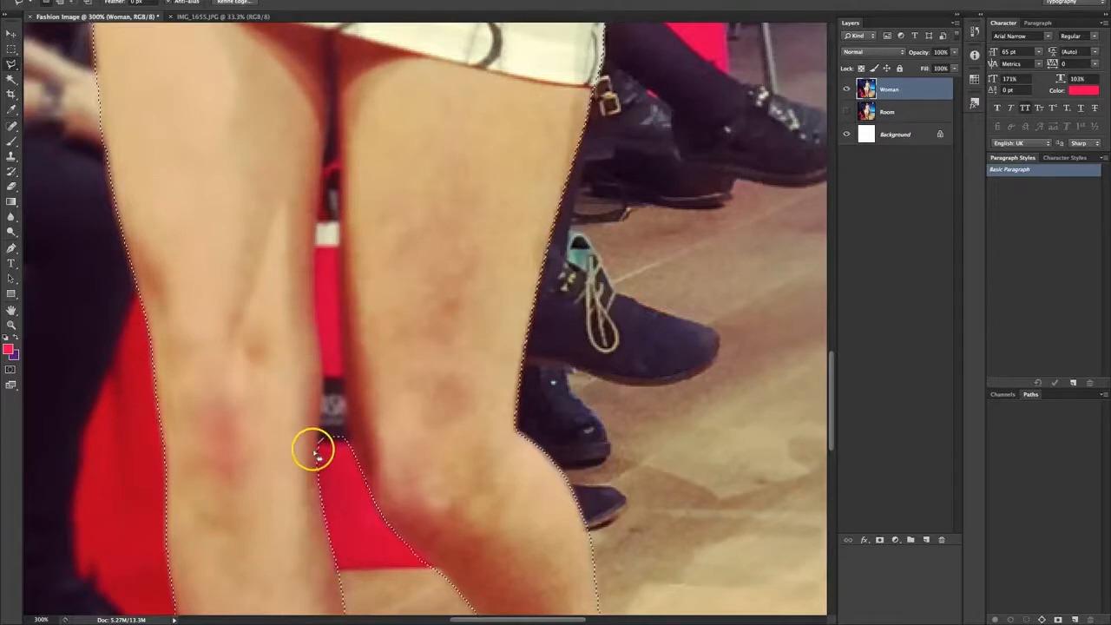
mouse_move(319, 447)
left_mouse_down()
mouse_move(307, 159)
mouse_move(335, 96)
mouse_move(352, 442)
left_mouse_up()
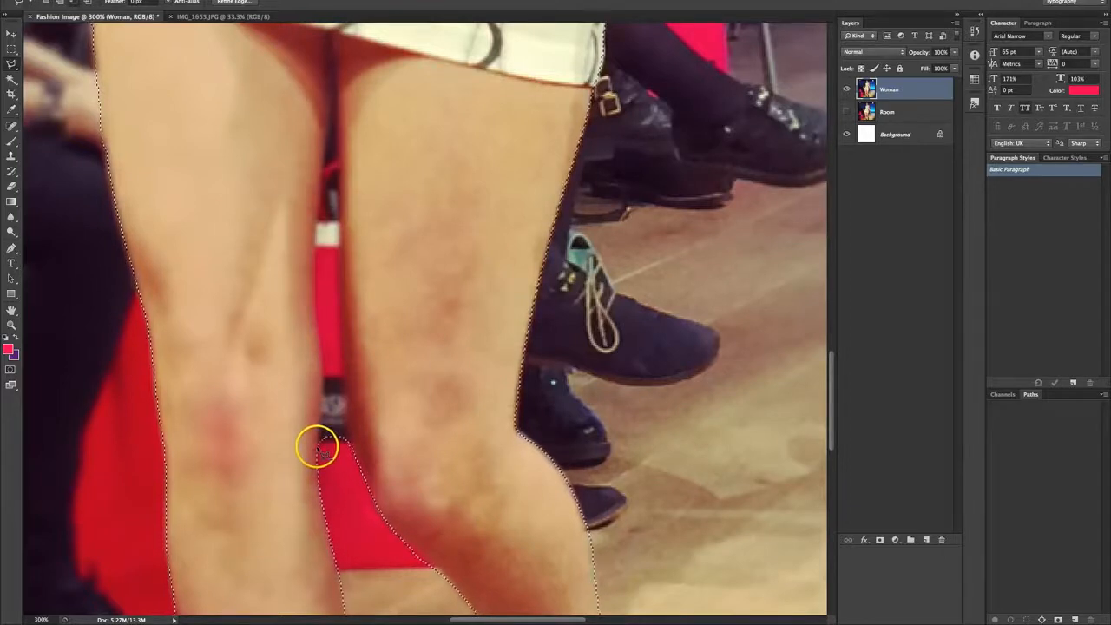
mouse_move(323, 379)
left_mouse_down()
mouse_move(312, 314)
mouse_move(332, 82)
mouse_move(346, 419)
left_mouse_up()
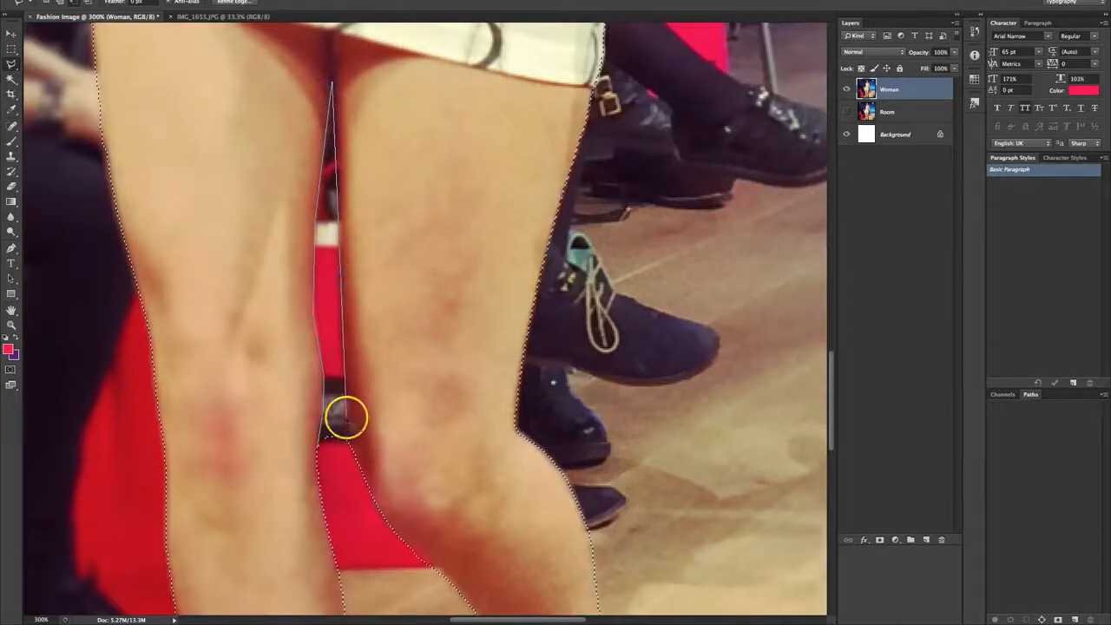
left_click(319, 452)
right_click(320, 453)
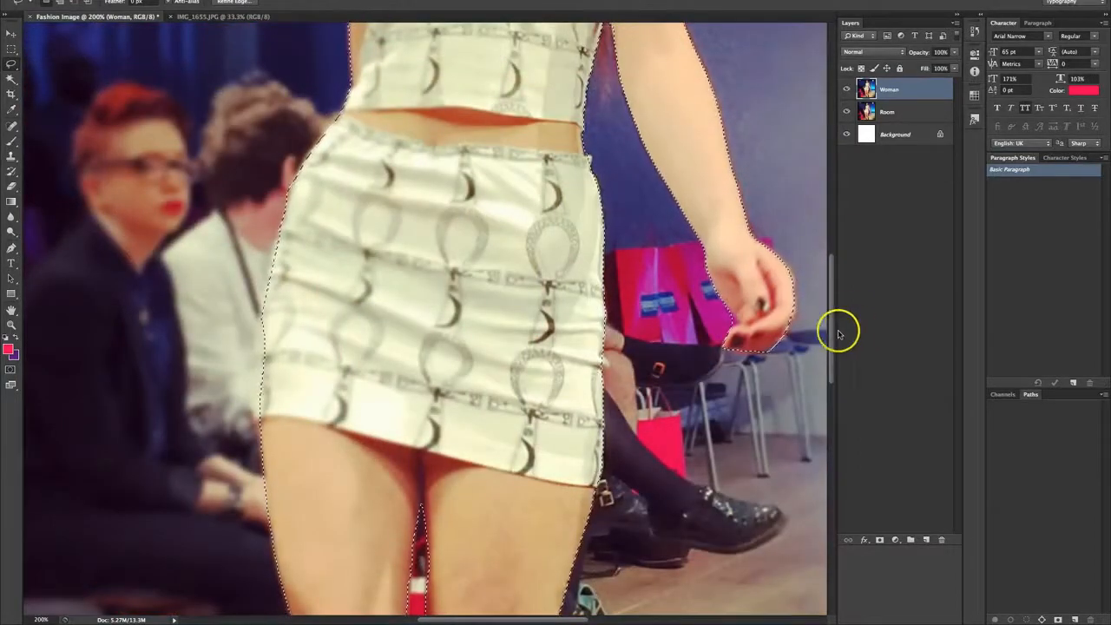
Step: Try masking the Woman layer with the unrefined selection, and undo the layer mask
left_click_drag(839, 330, 856, 240)
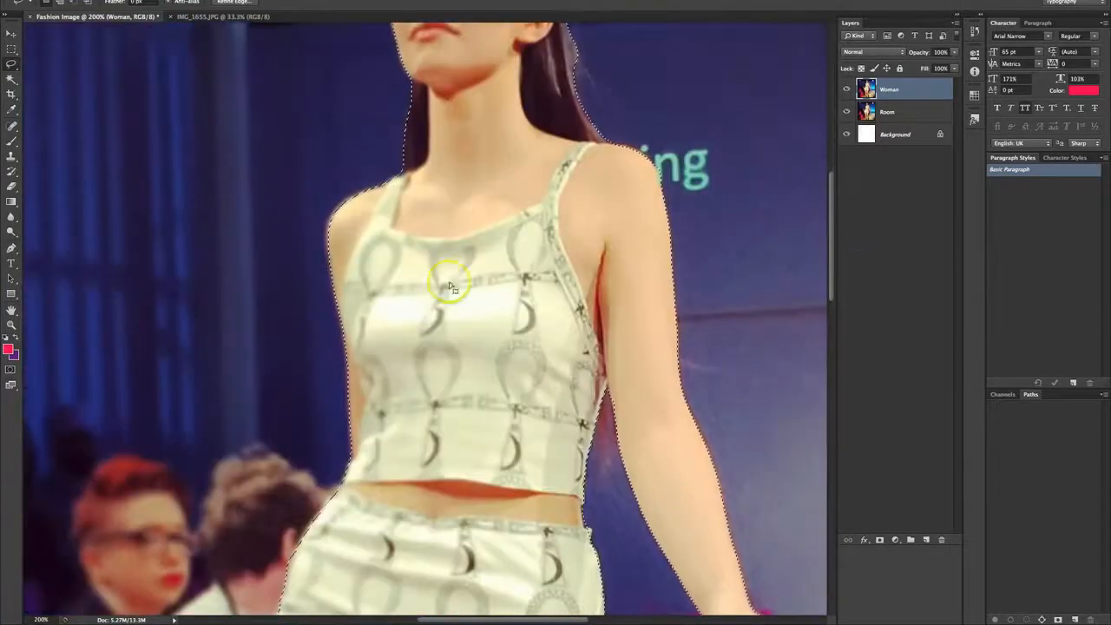
left_click(304, 2)
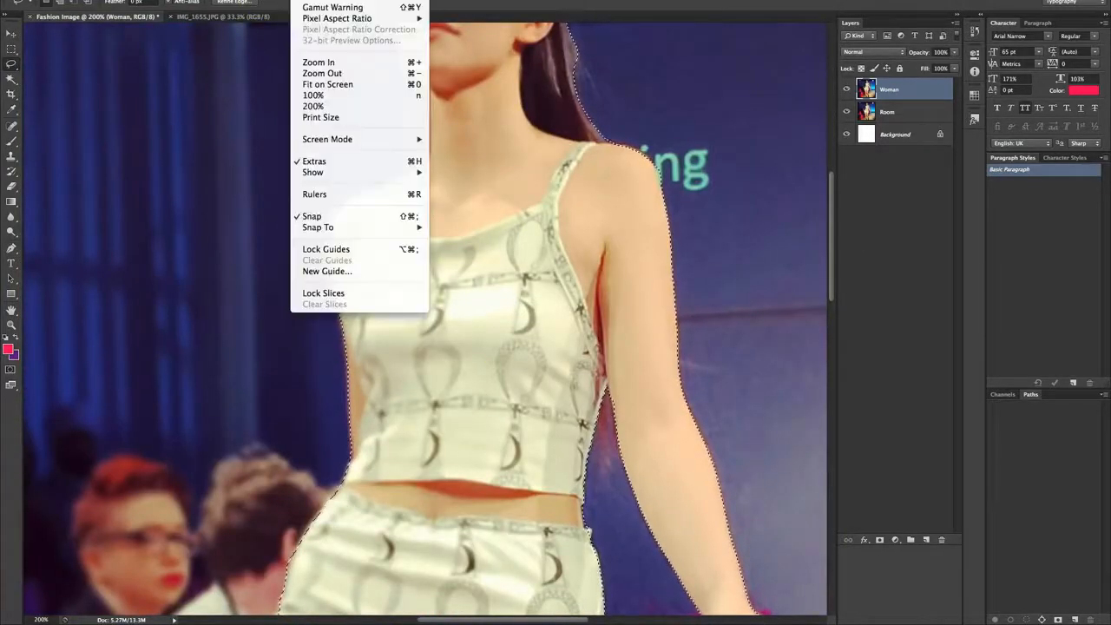
left_click(343, 84)
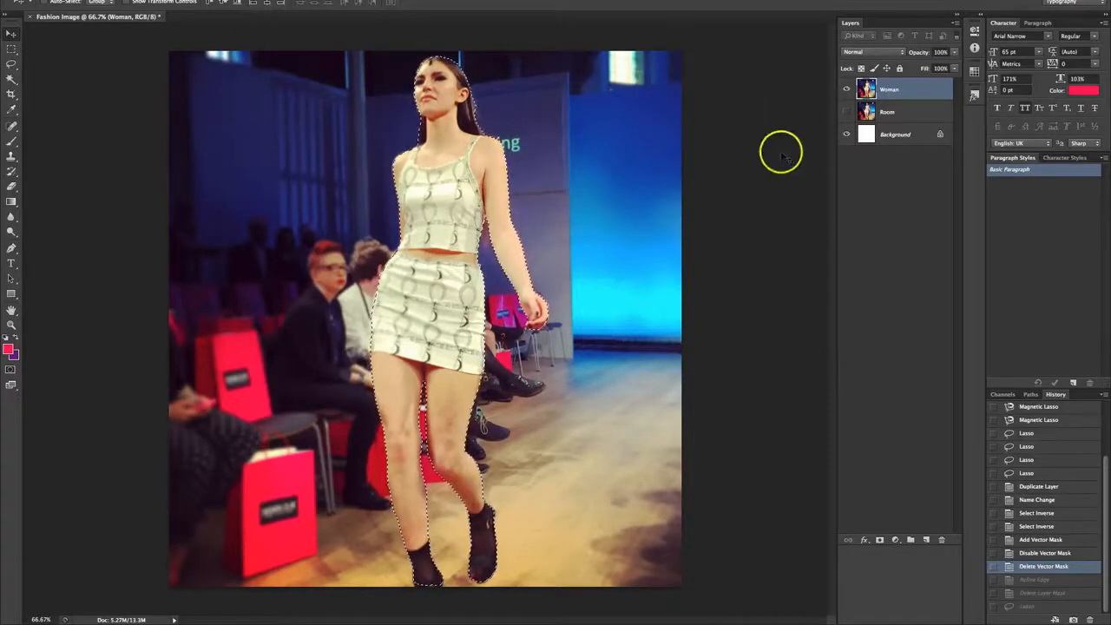
left_click(304, 0)
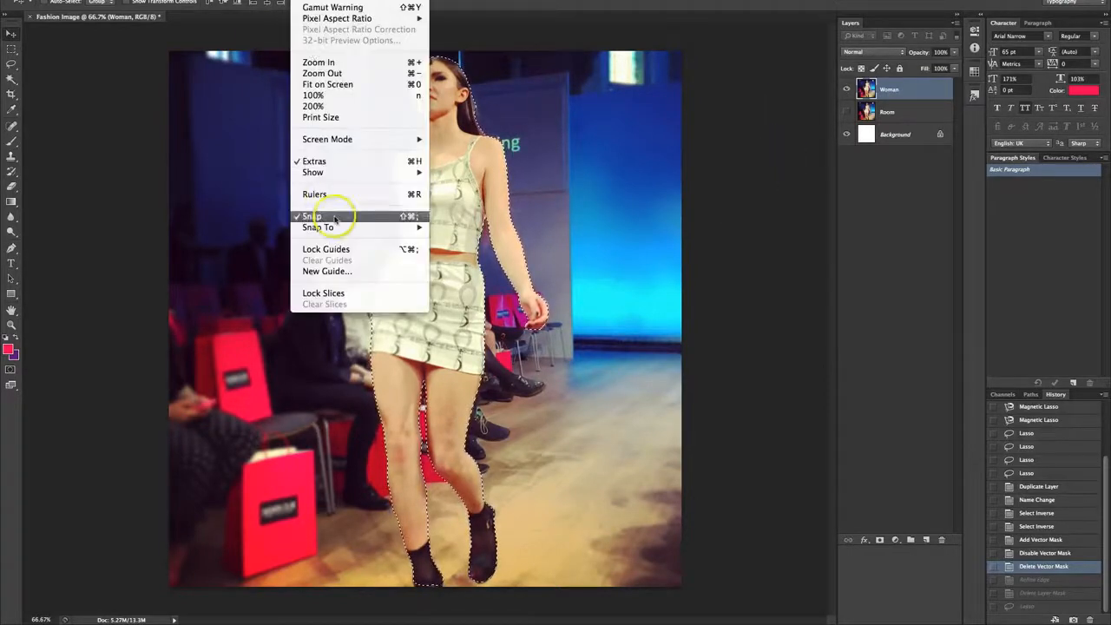
left_click(372, 85)
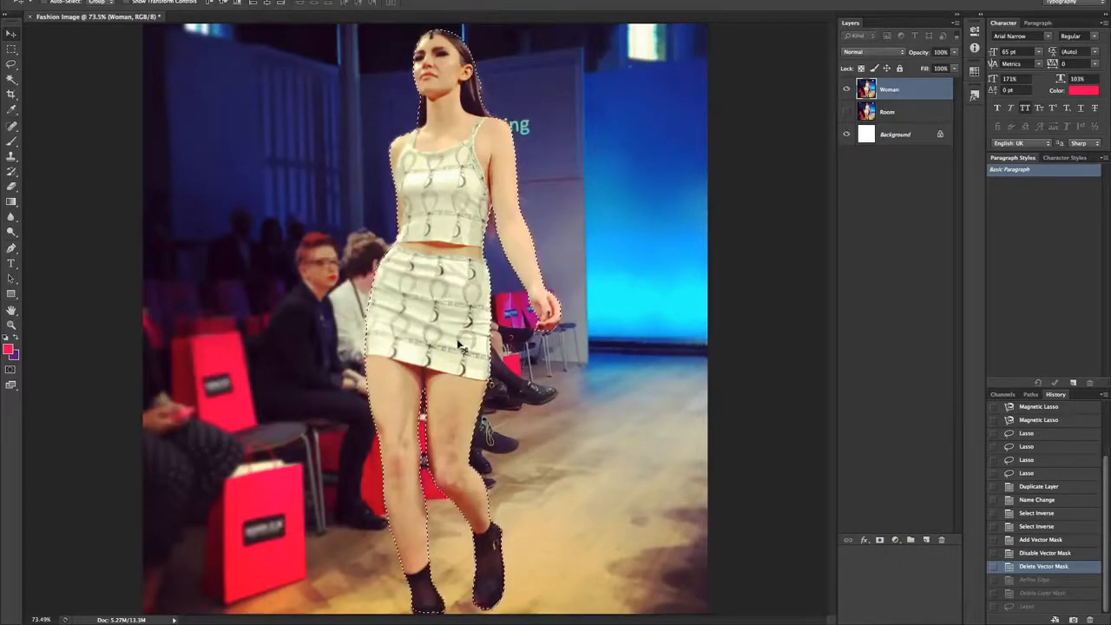
left_click(880, 540)
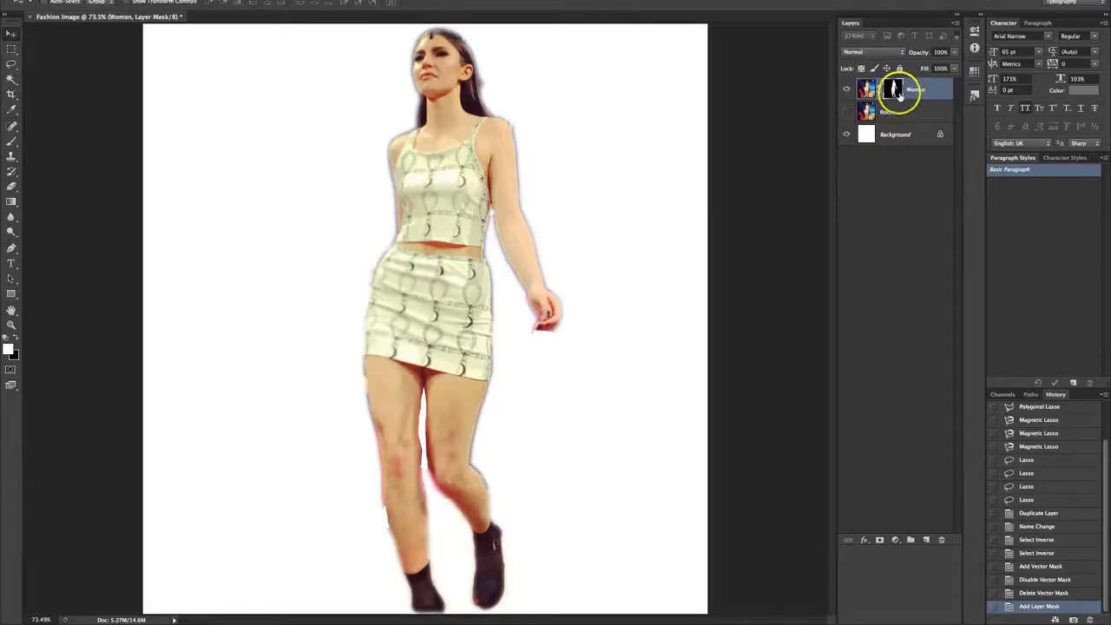
key("ctrl+z")
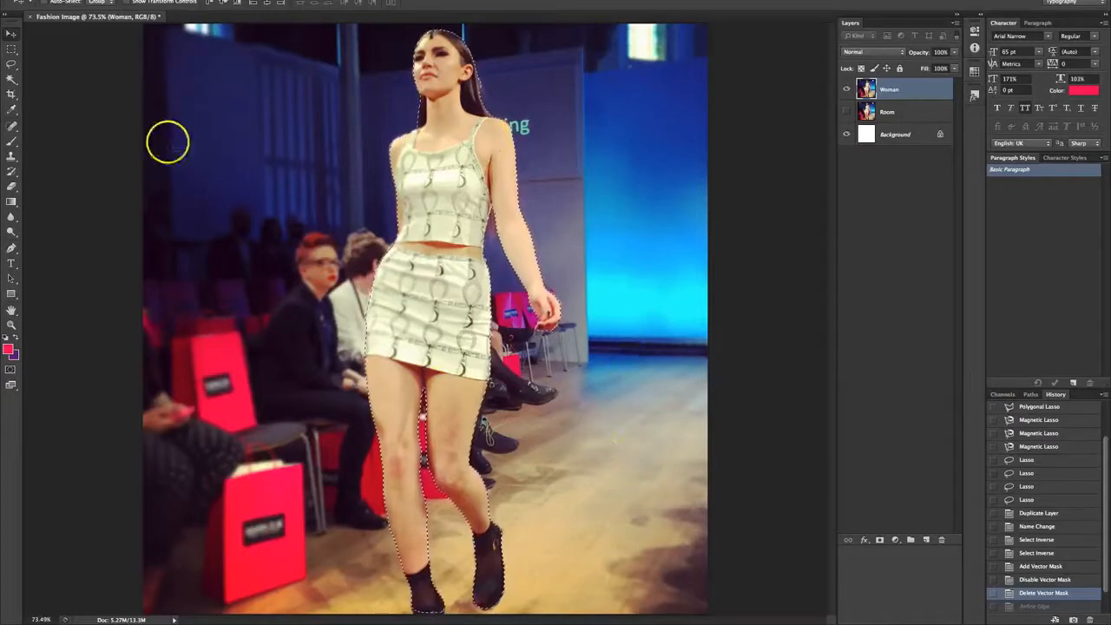
Step: Refine the edge of the woman's selection with smooth 24, feather 0 px and contrast 85%
left_click(11, 63)
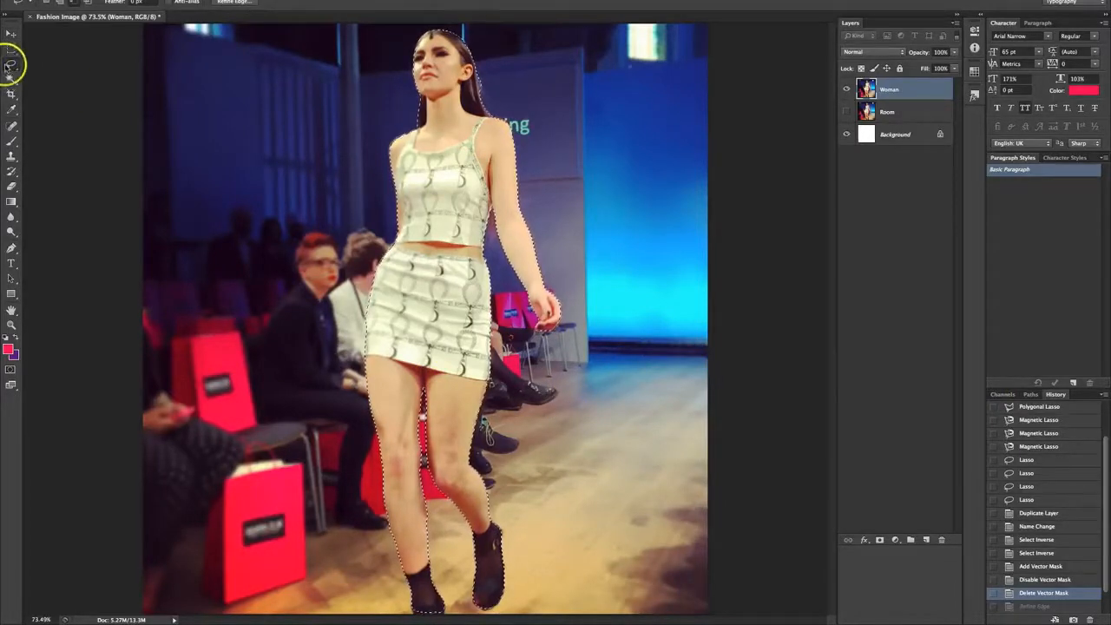
left_click(229, 3)
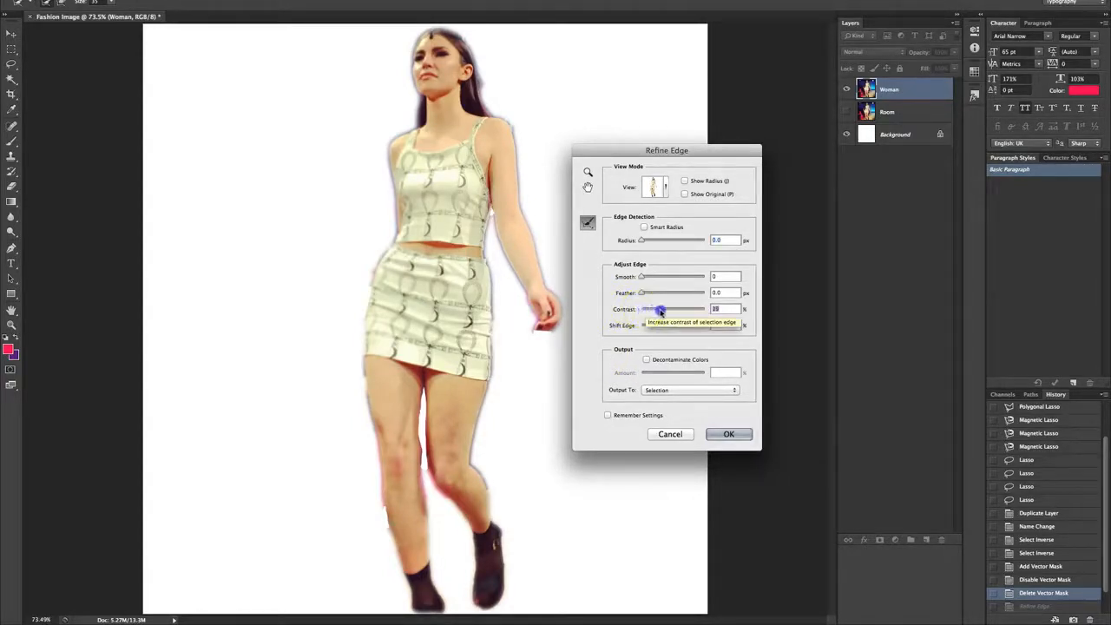
left_click_drag(701, 310, 711, 312)
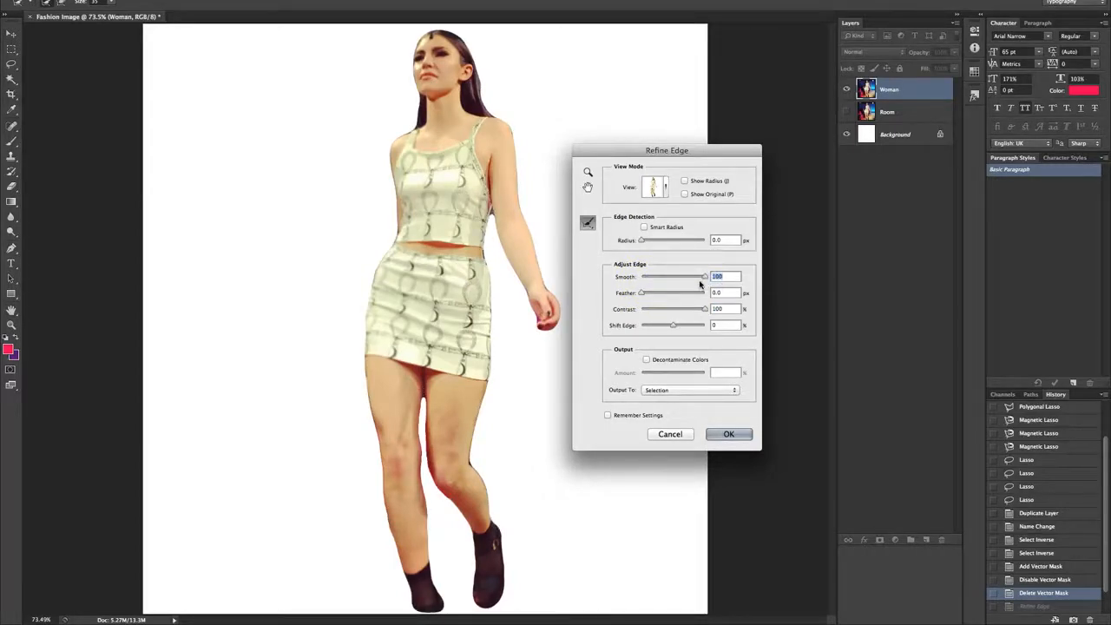
left_click(706, 277)
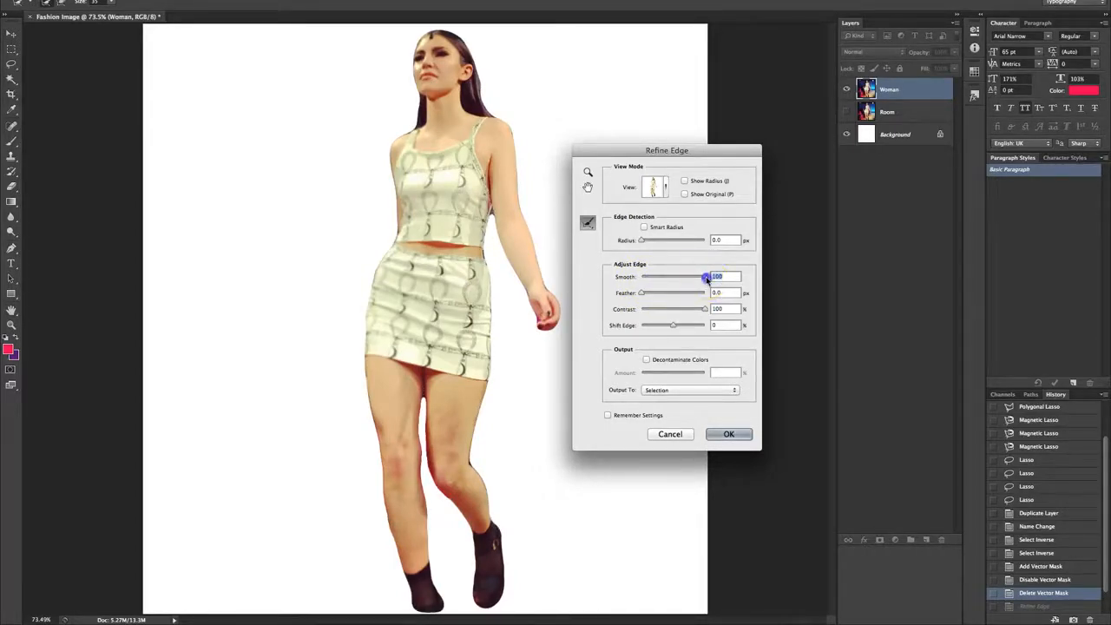
left_click(586, 267)
left_click_drag(644, 278, 804, 280)
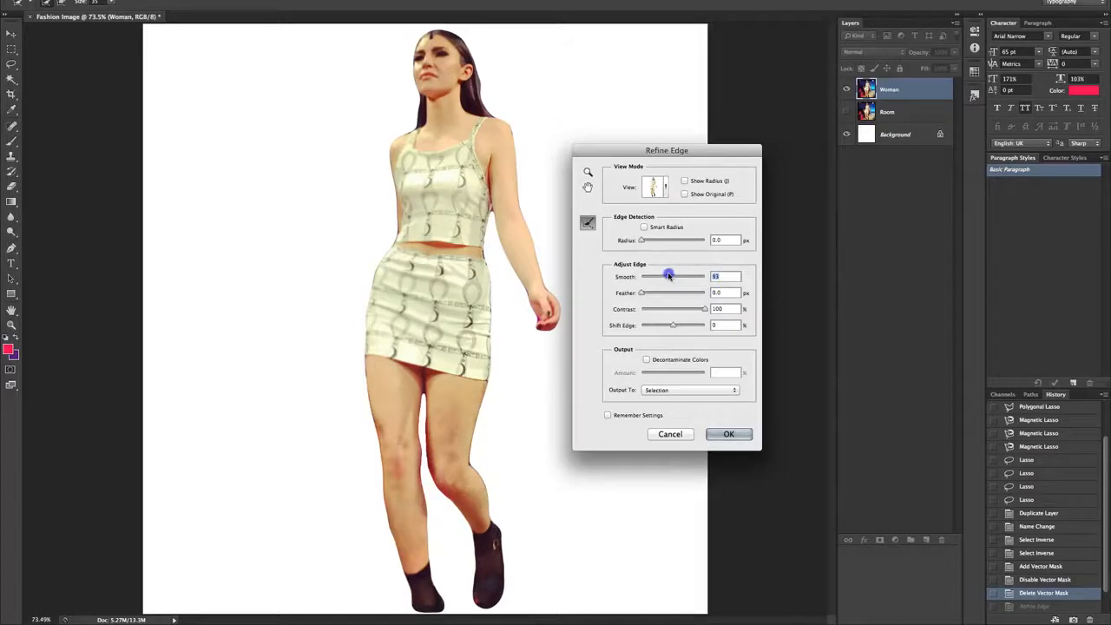
left_click_drag(659, 276, 635, 293)
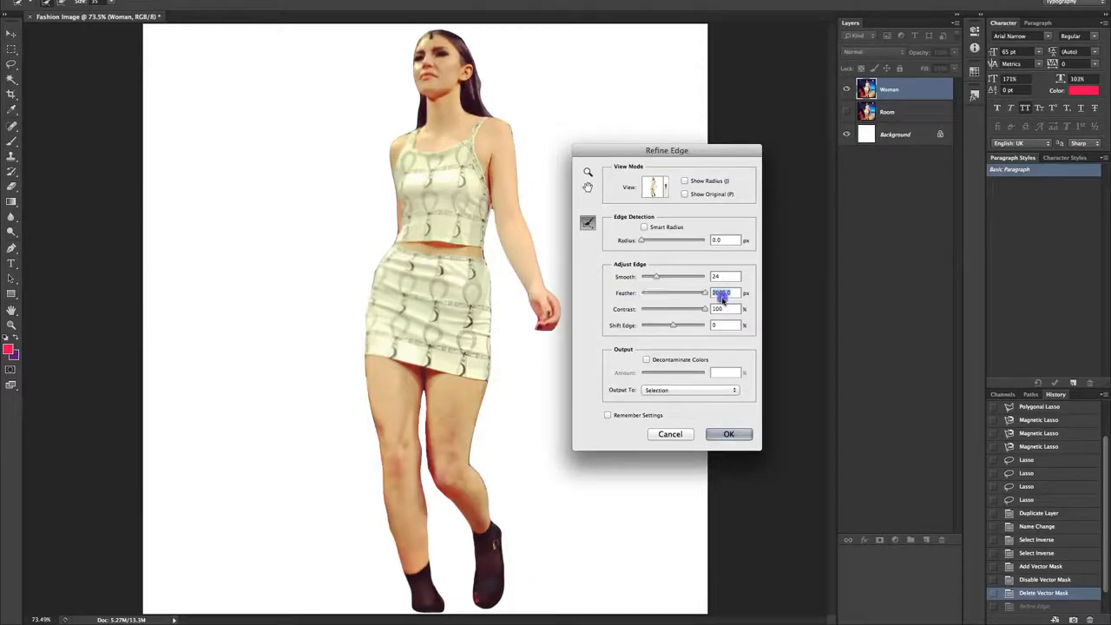
left_click_drag(686, 296, 656, 293)
mouse_move(664, 294)
left_mouse_down()
mouse_move(674, 294)
mouse_move(656, 295)
left_mouse_up()
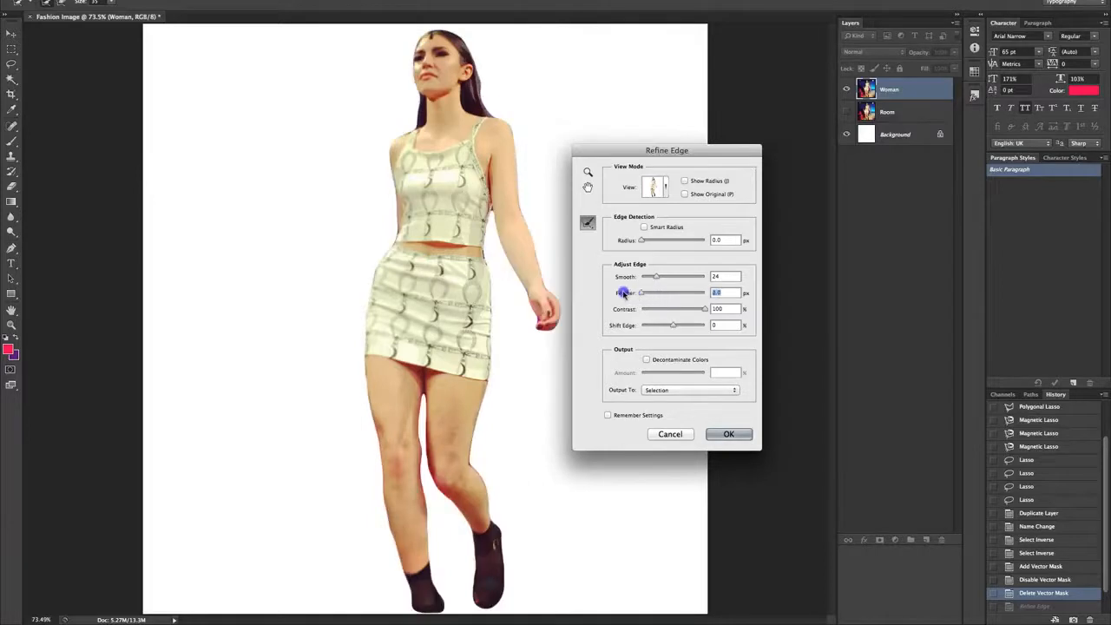
left_click_drag(704, 310, 704, 311)
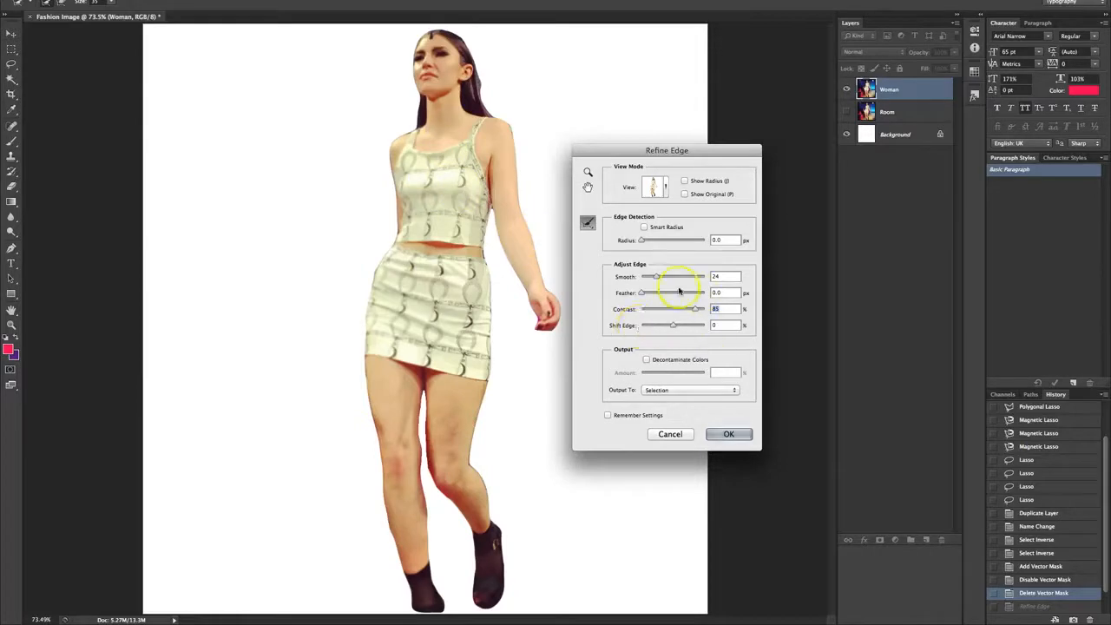
left_click(748, 430)
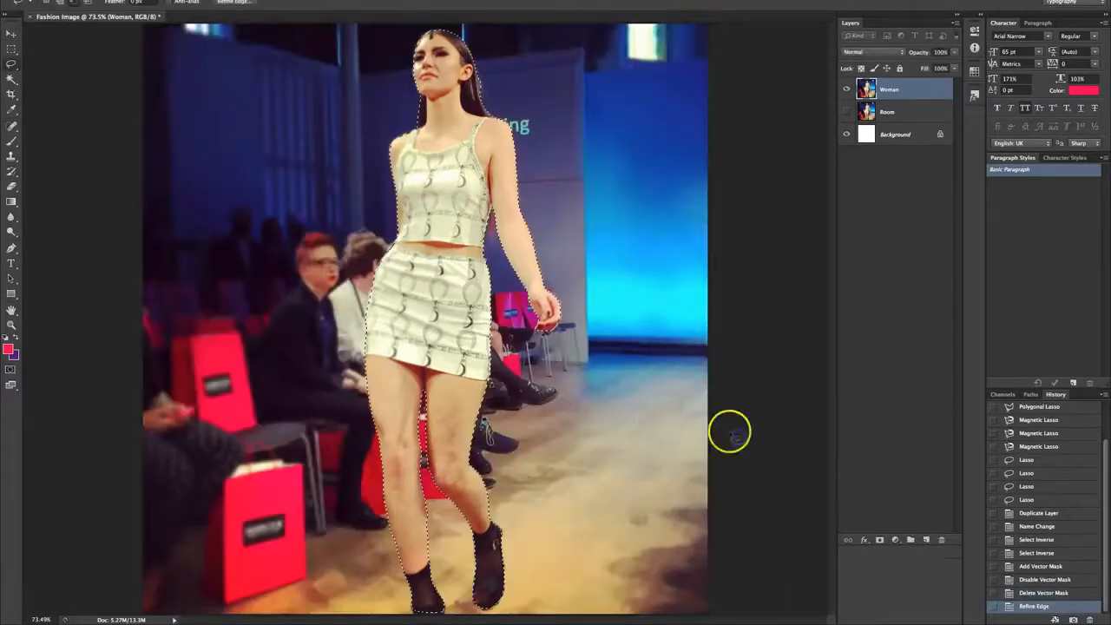
Step: Add a layer mask to the Woman layer from the refined selection and show the Room layer
left_click(880, 539)
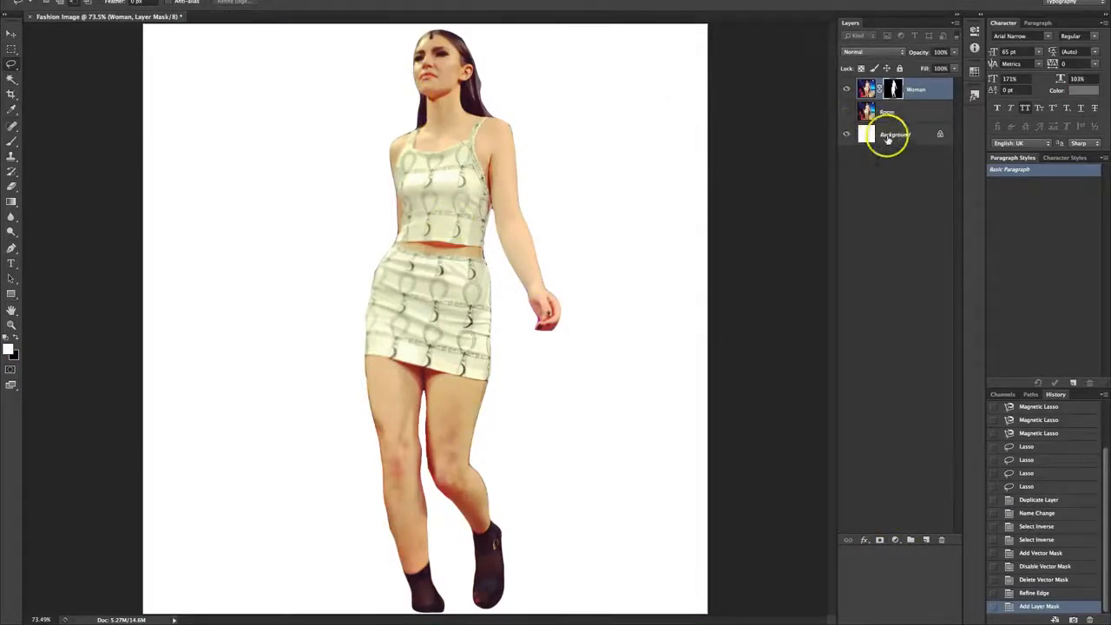
left_click(847, 135)
left_click(847, 134)
left_click(846, 112)
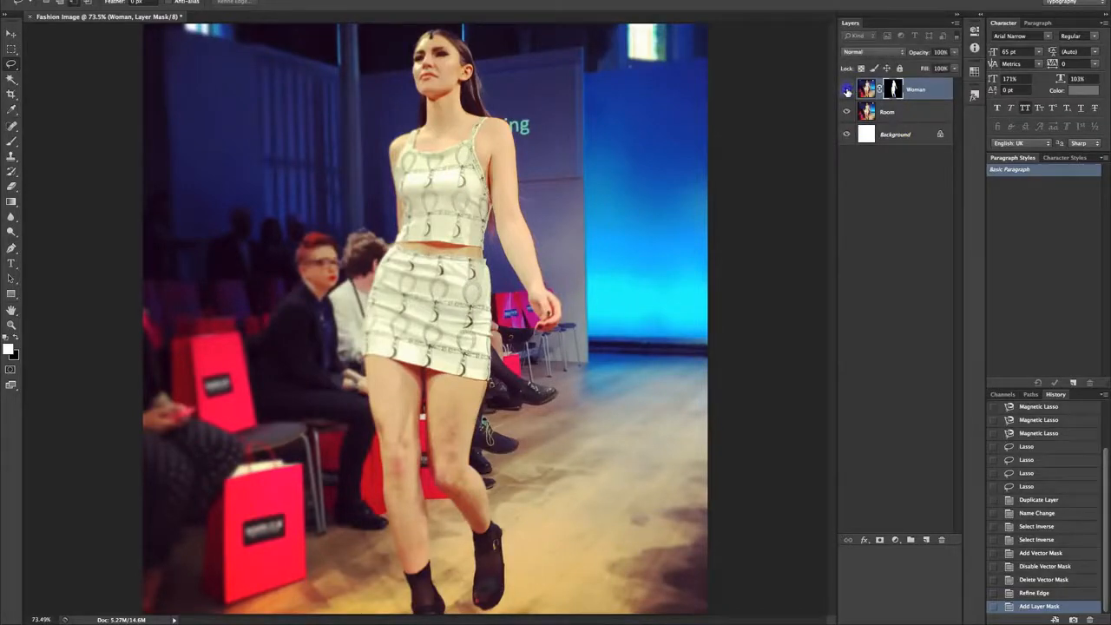
Step: Try moving the cut-out woman a short way left over the room image, and undo the move
left_click(11, 33)
left_click_drag(419, 204, 363, 200)
left_click(846, 90)
left_click(847, 90)
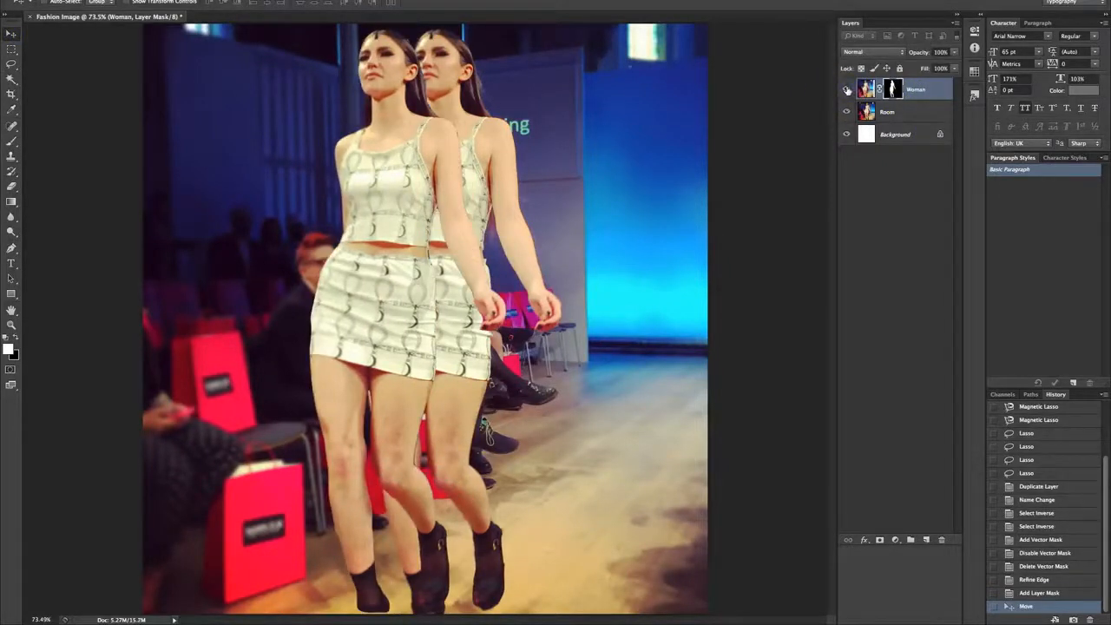
key("ctrl+z")
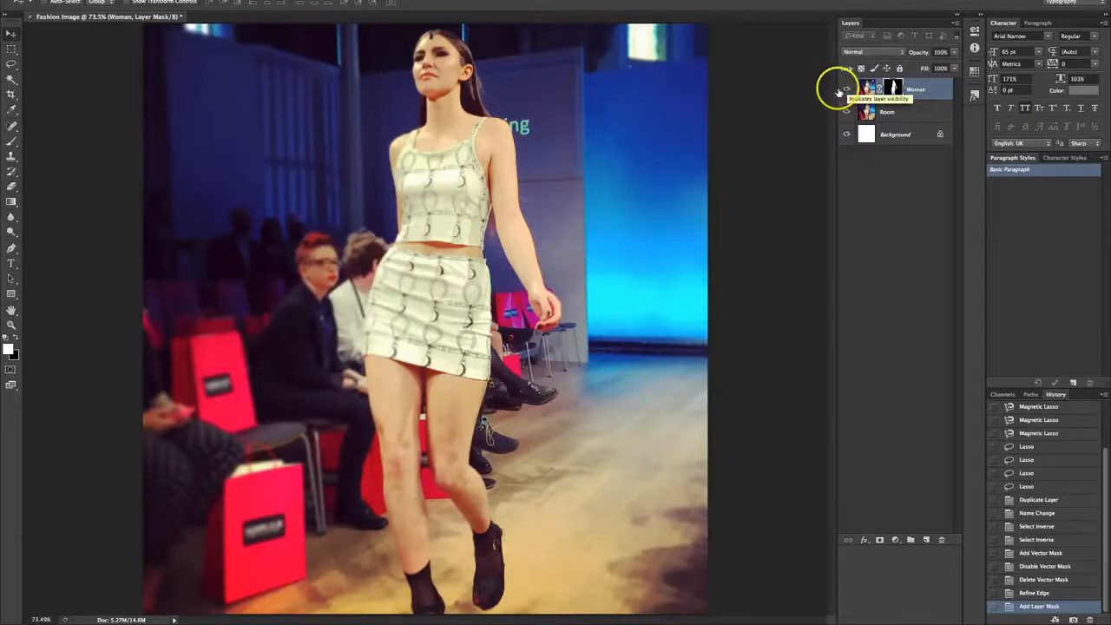
Step: Add a new layer directly above Room and fill it with the red (ee0153) sampled from the bag on the chair
left_click(894, 113)
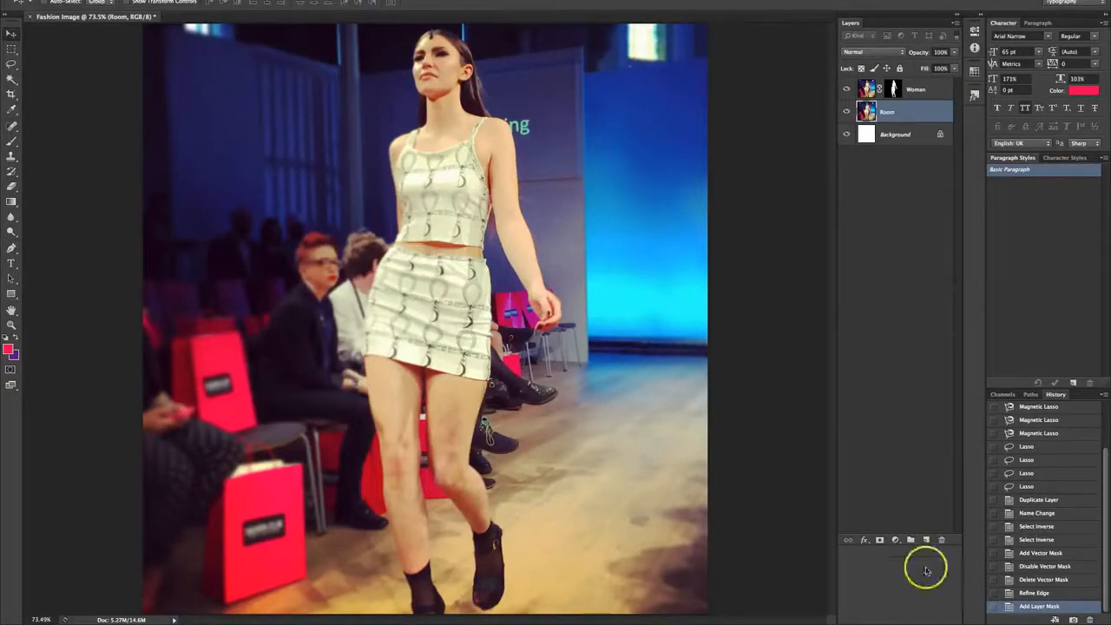
left_click(926, 540)
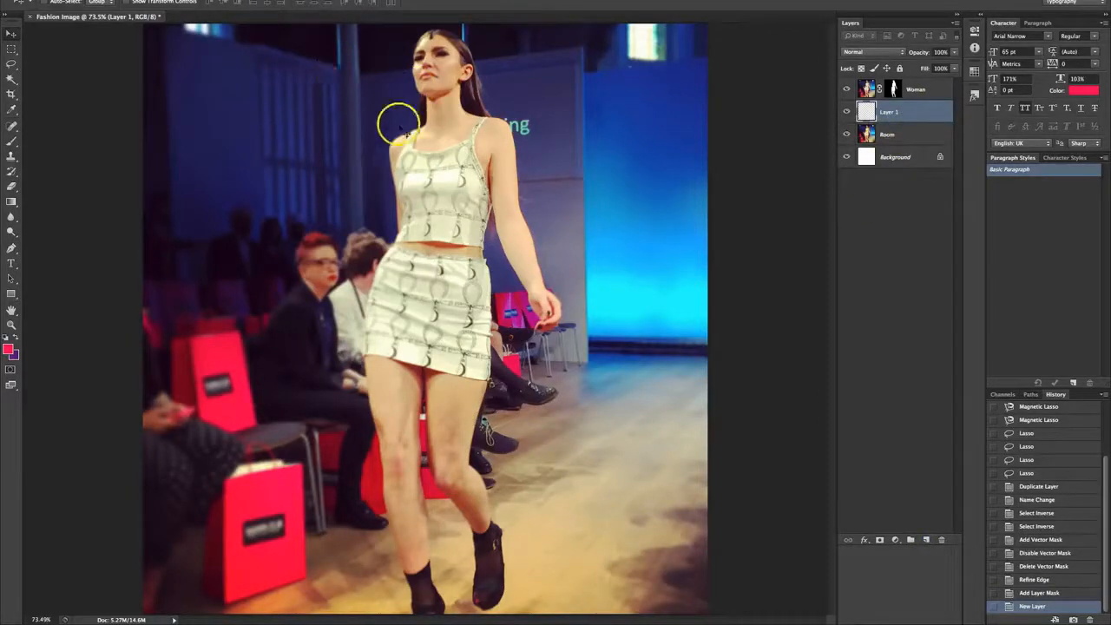
left_click(102, 2)
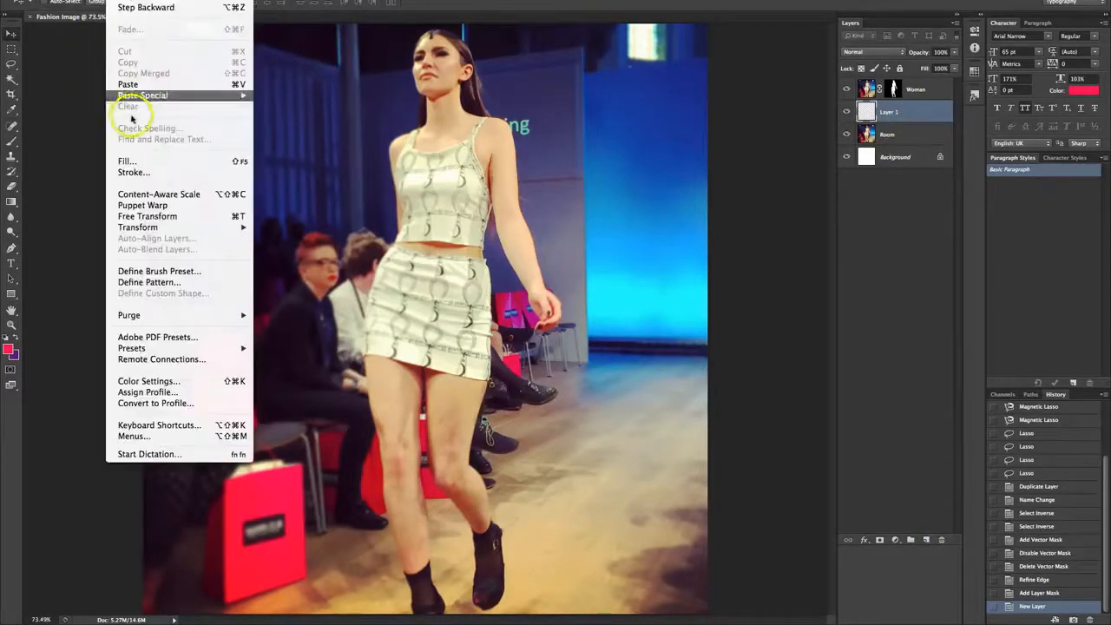
left_click(130, 160)
left_click(224, 172)
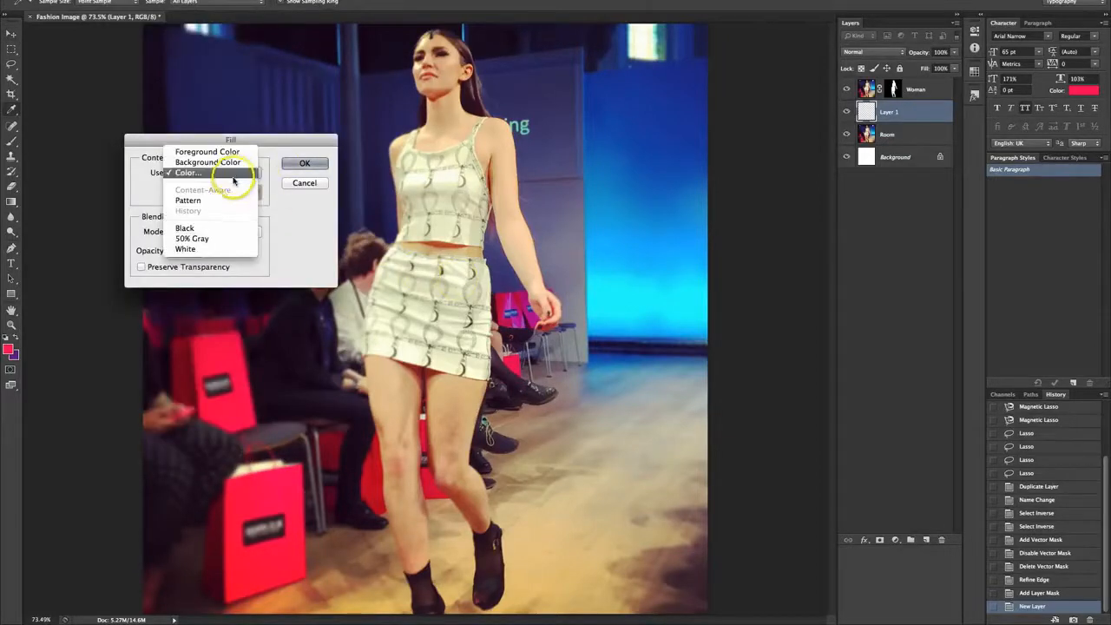
left_click(224, 173)
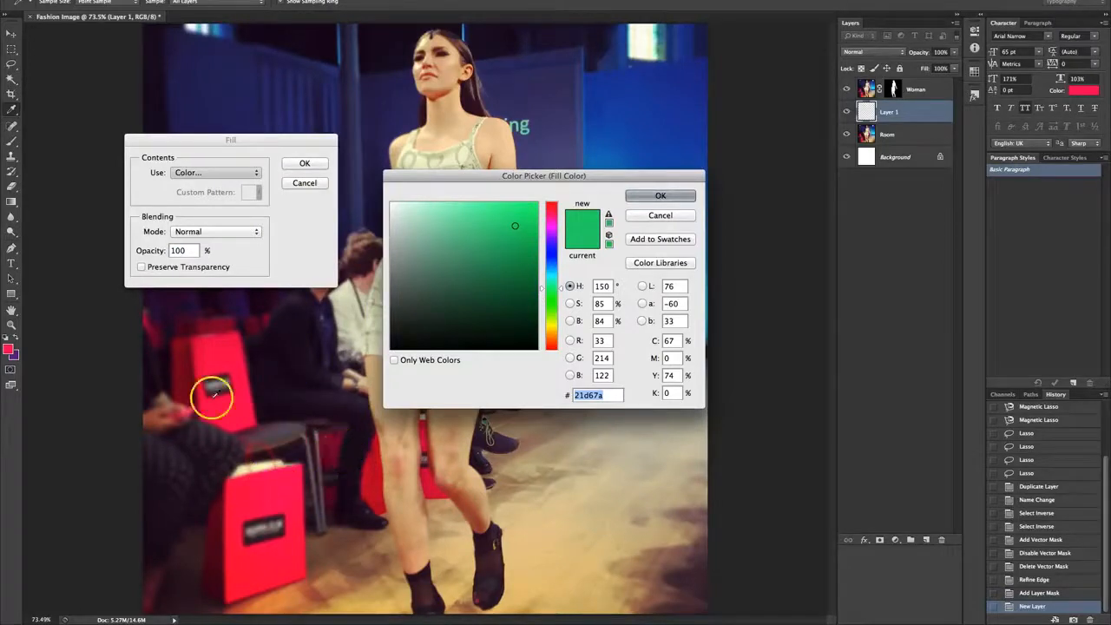
left_click(207, 347)
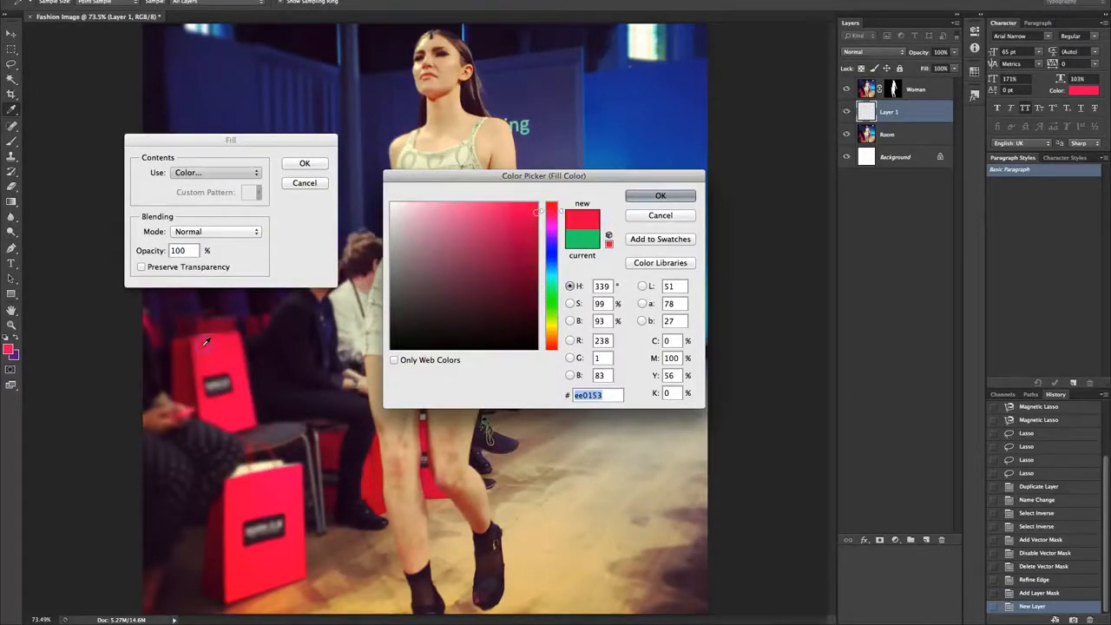
left_click(663, 199)
left_click(306, 164)
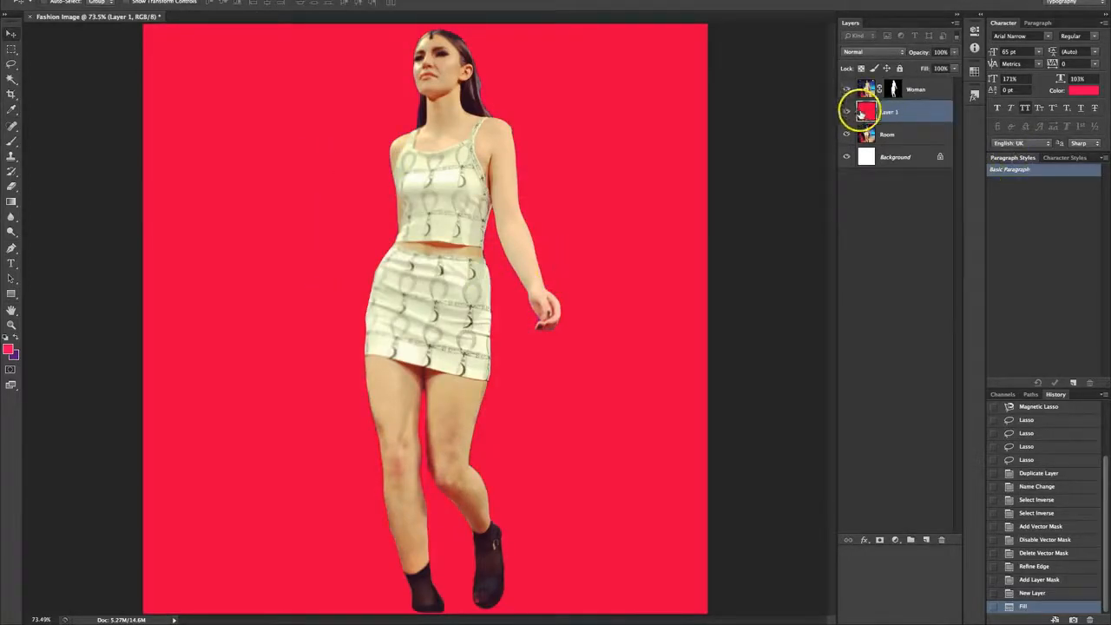
Step: Compare the image with and without the red fill layer, and set that layer's blending mode to Overlay
left_click(861, 54)
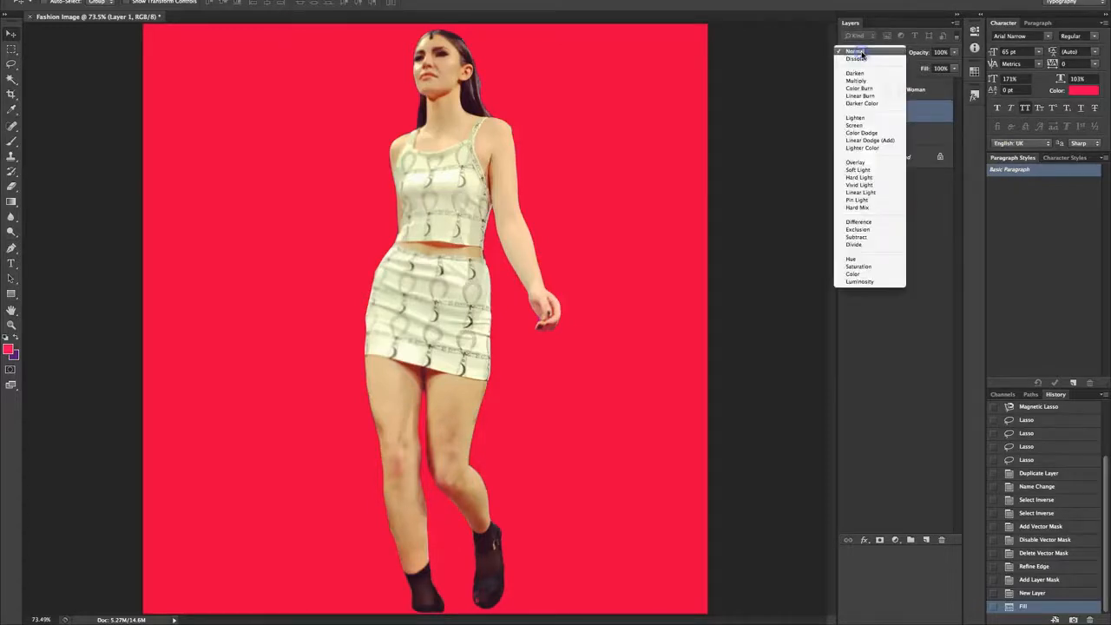
left_click(931, 232)
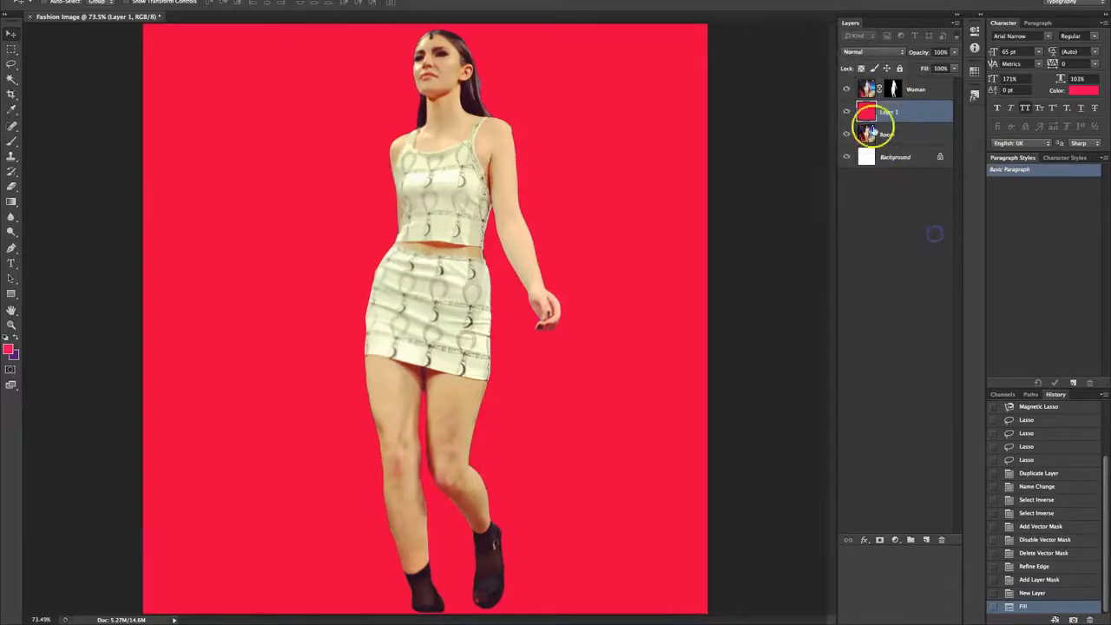
left_click(846, 113)
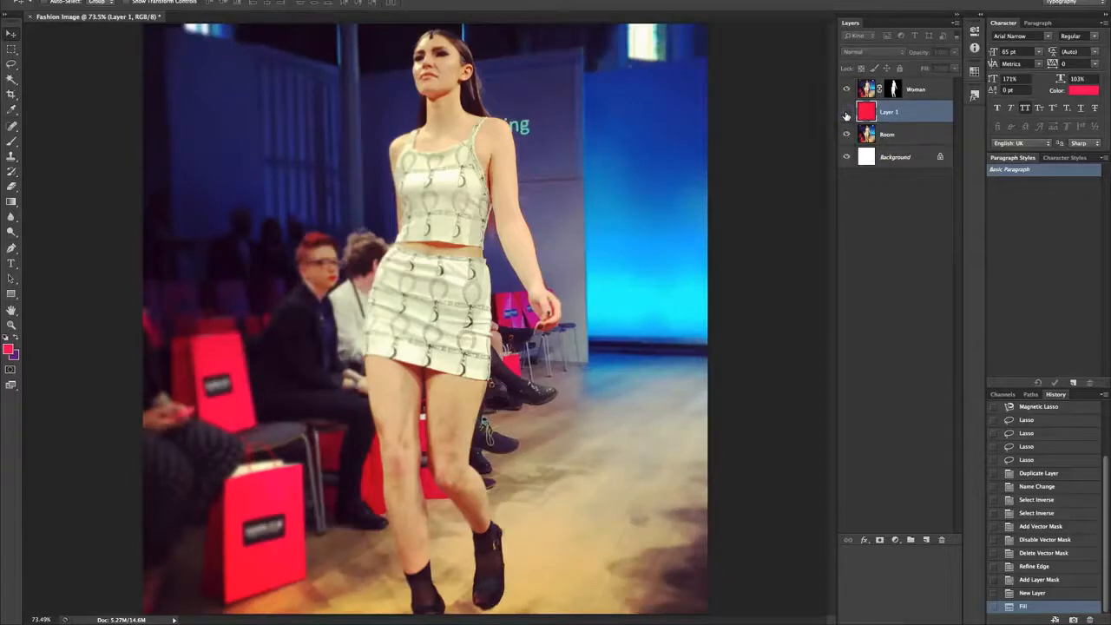
left_click(846, 113)
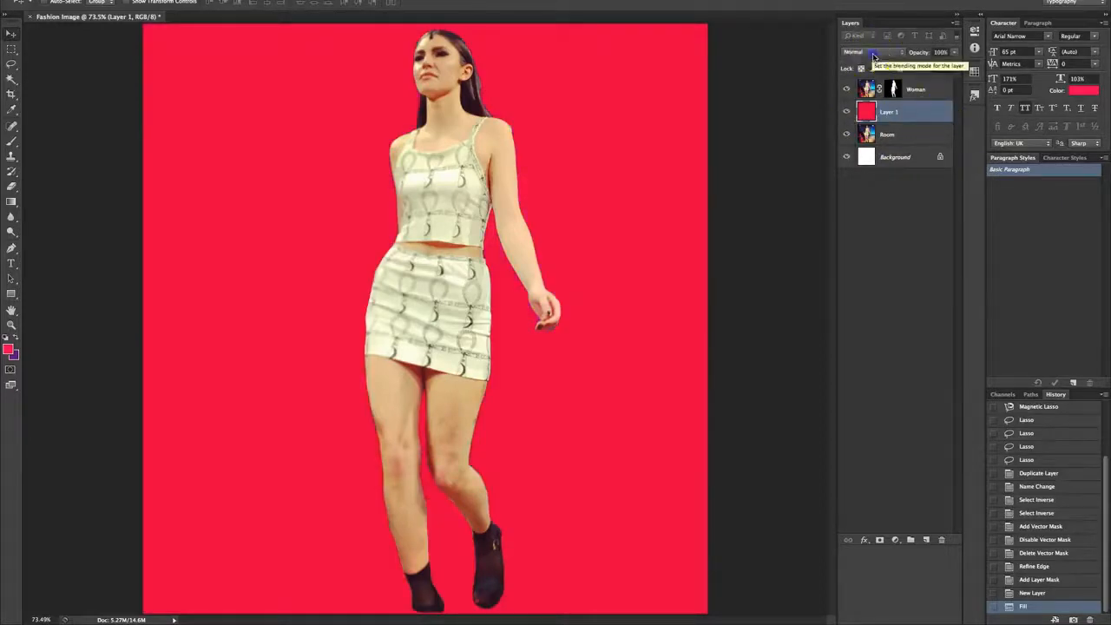
left_click(874, 56)
left_click(880, 167)
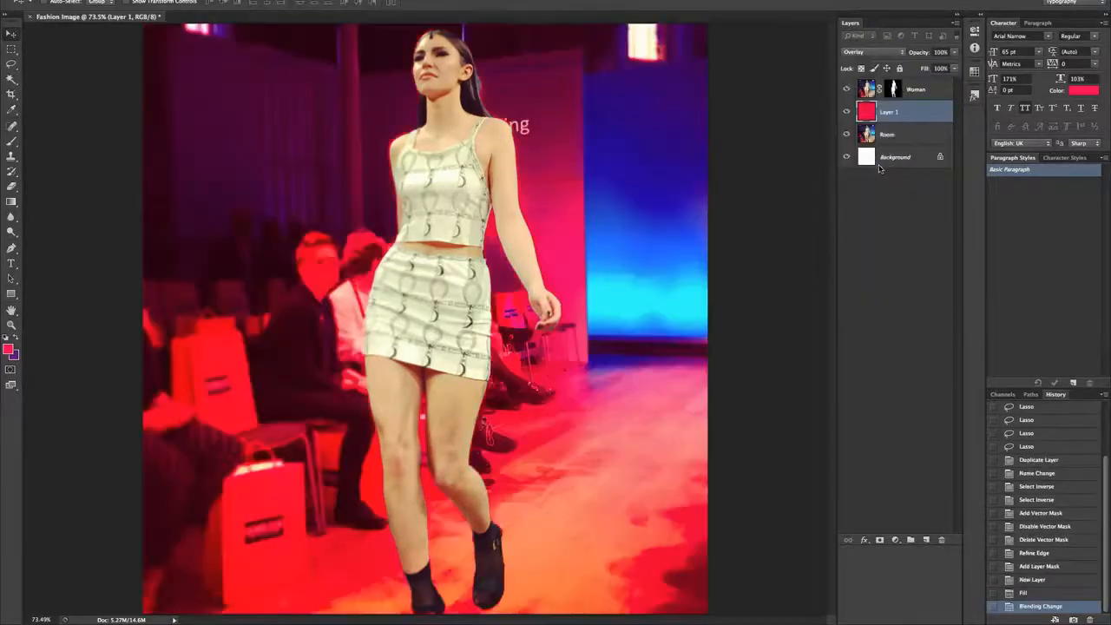
Step: Try the Soft Light and Linear Light blending modes on the red fill layer
left_click(876, 53)
left_click(877, 59)
left_click(875, 52)
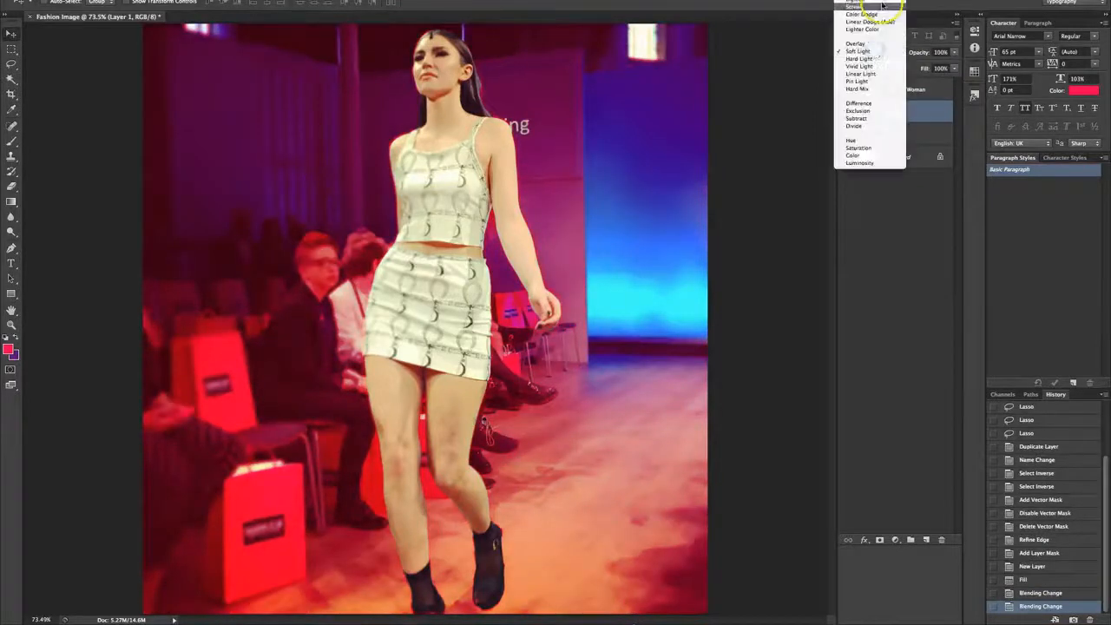
left_click(866, 73)
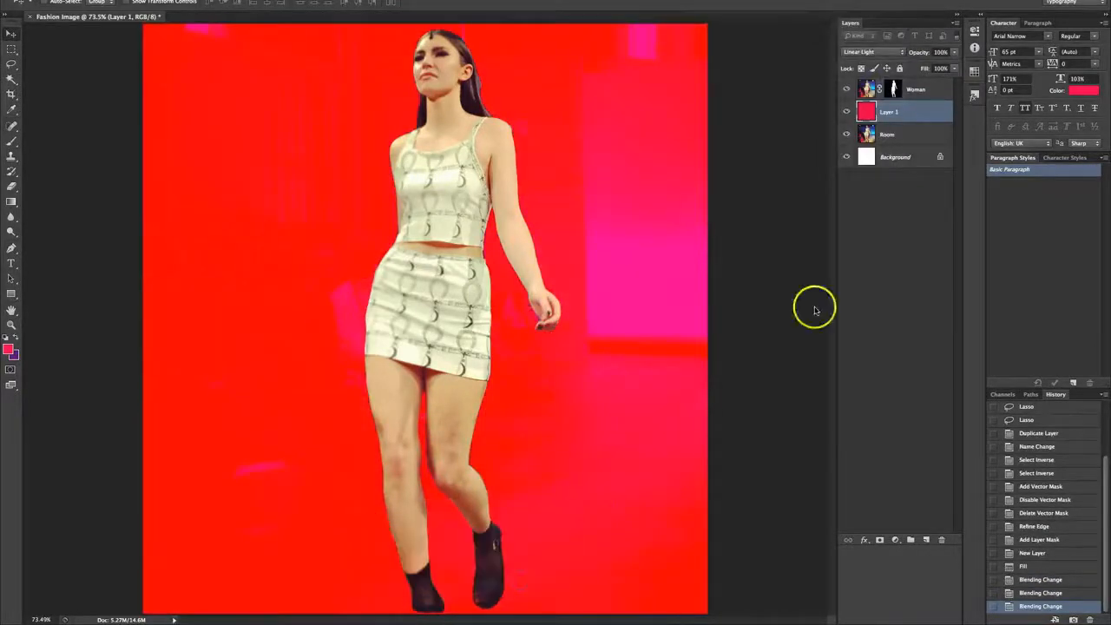
Step: Set the red fill layer's blending mode to Lighter Color
left_click(871, 53)
left_click(868, 58)
left_click(869, 54)
left_click(870, 53)
left_click(869, 10)
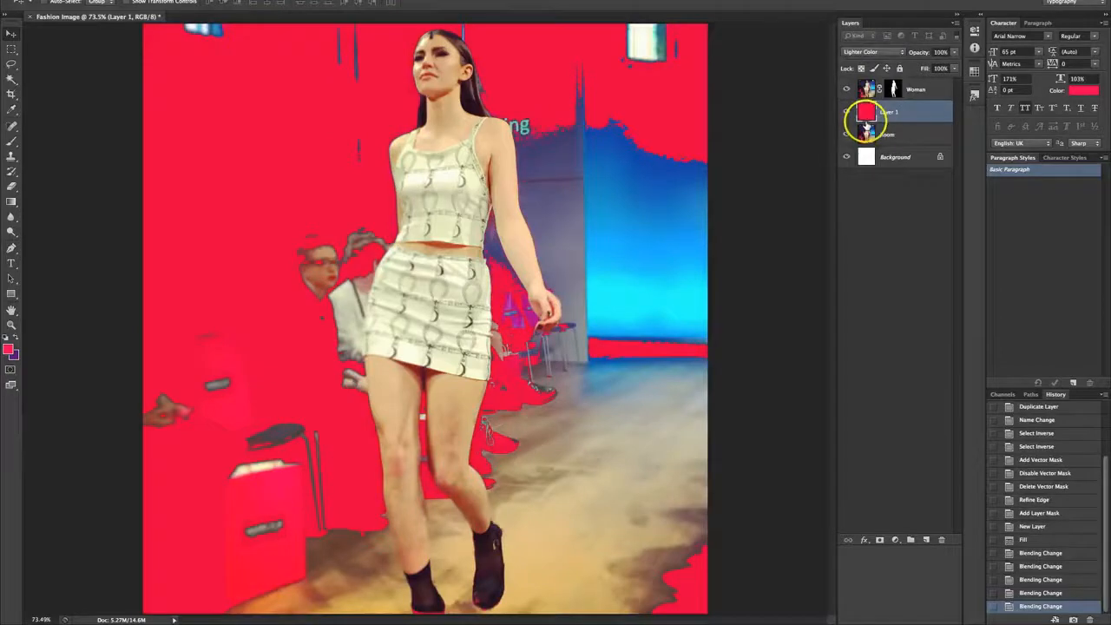
Step: Try the Darken, Dissolve and Overlay blending modes on the red fill layer
left_click(870, 53)
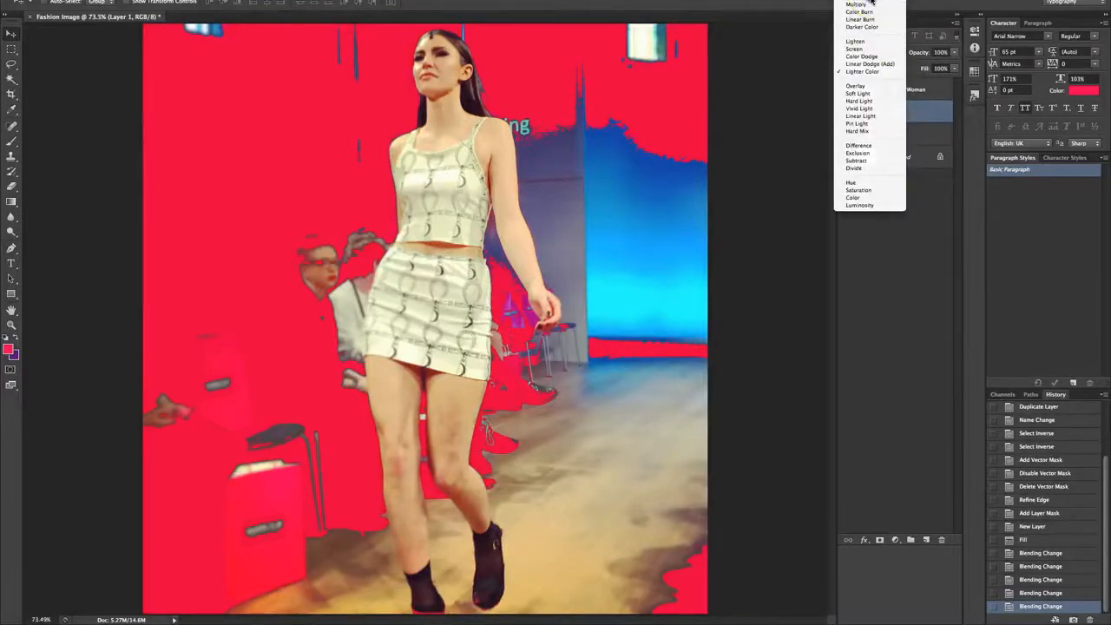
left_click(869, 7)
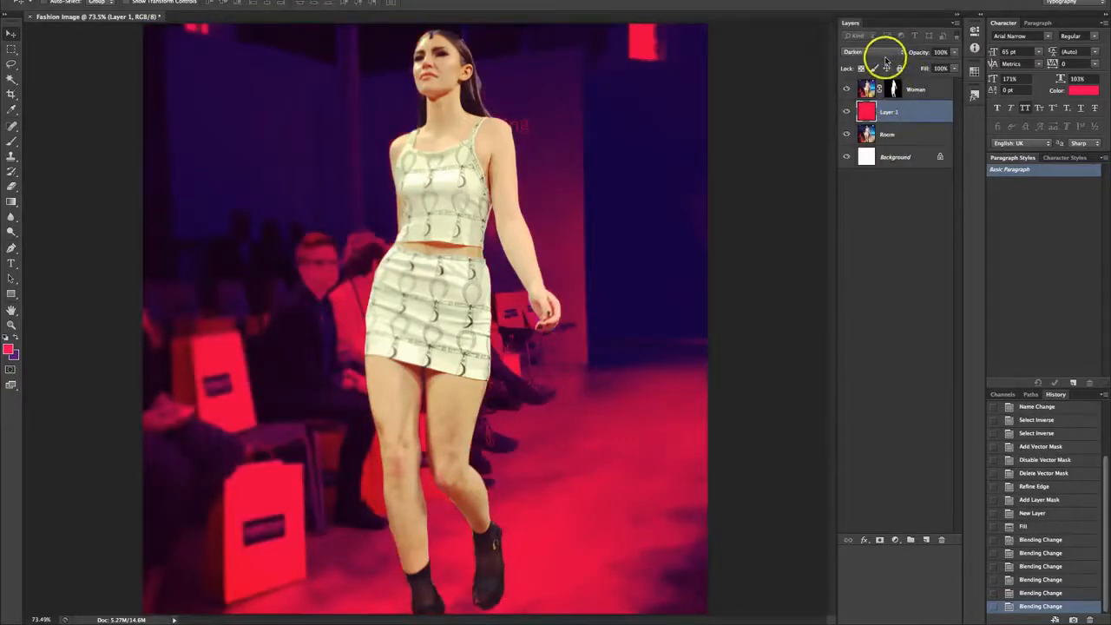
left_click(887, 54)
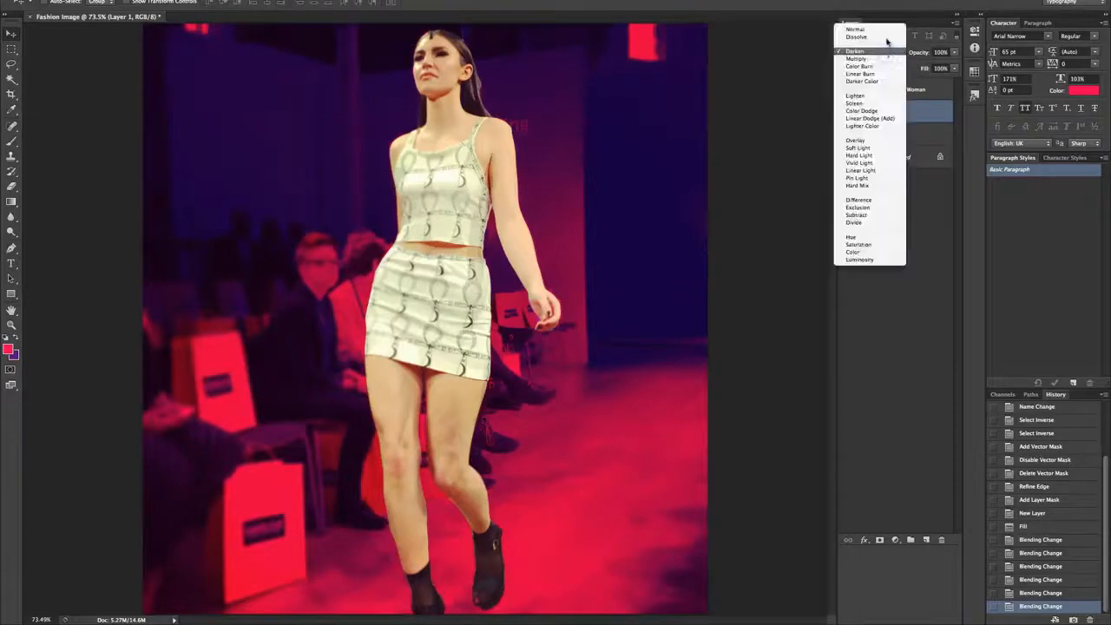
left_click(866, 30)
left_click(888, 50)
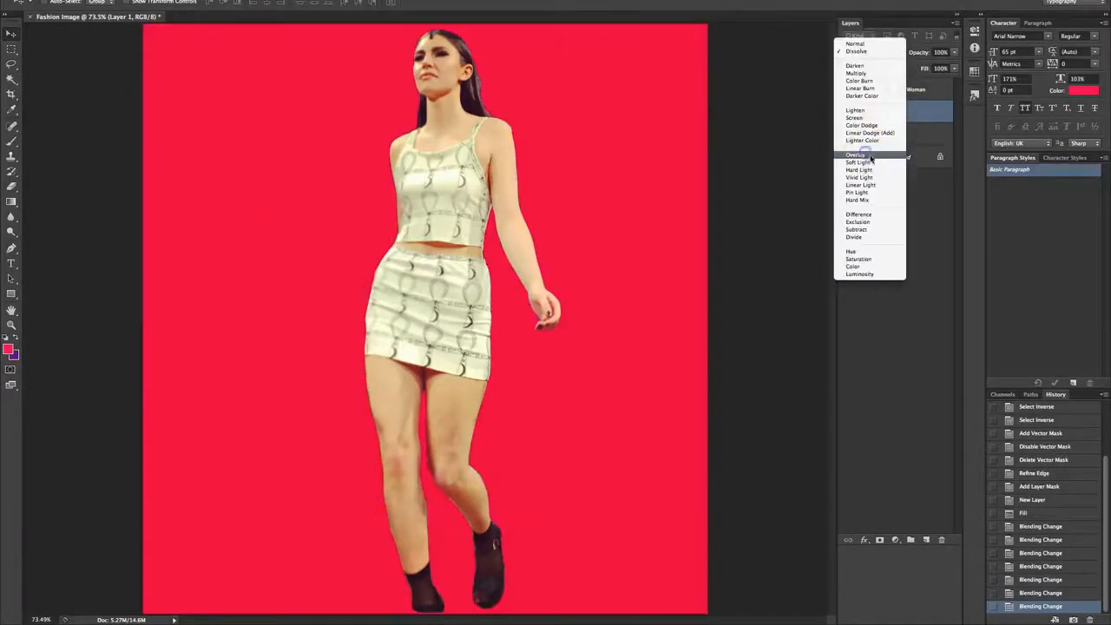
left_click(868, 147)
Step: Set the red fill layer's blending mode to Normal and its opacity to 51%
left_click(876, 54)
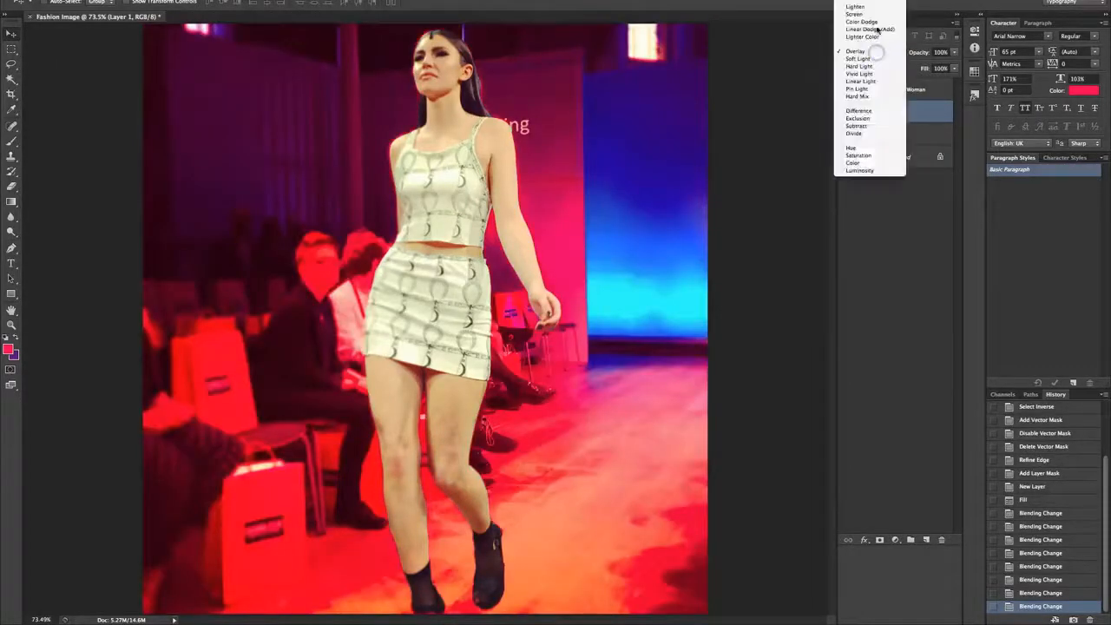
left_click(855, 4)
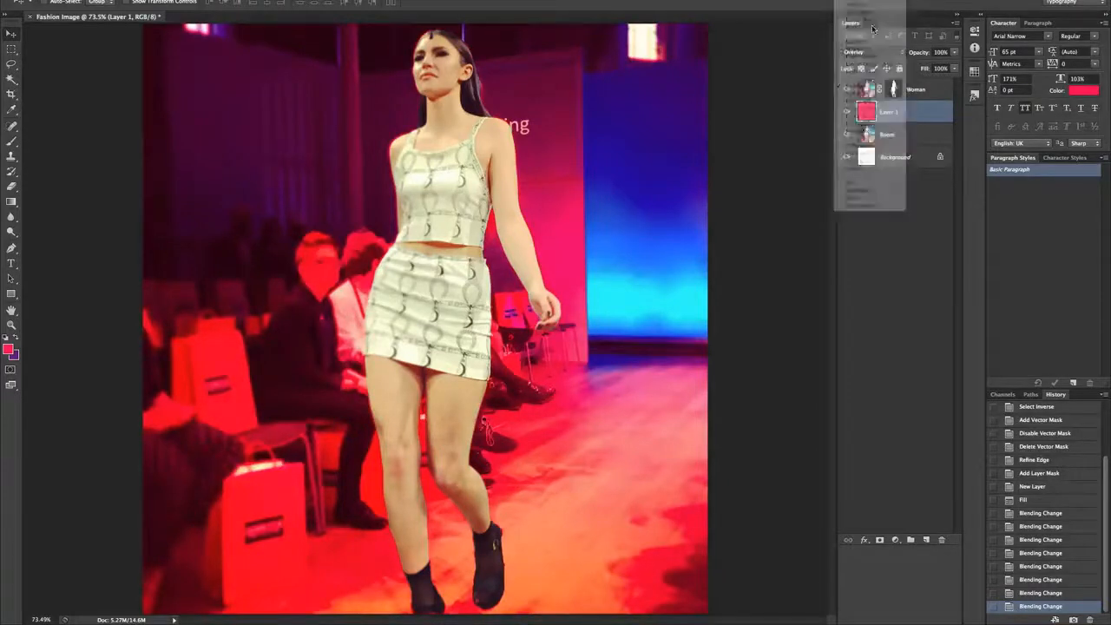
left_click_drag(955, 64, 919, 65)
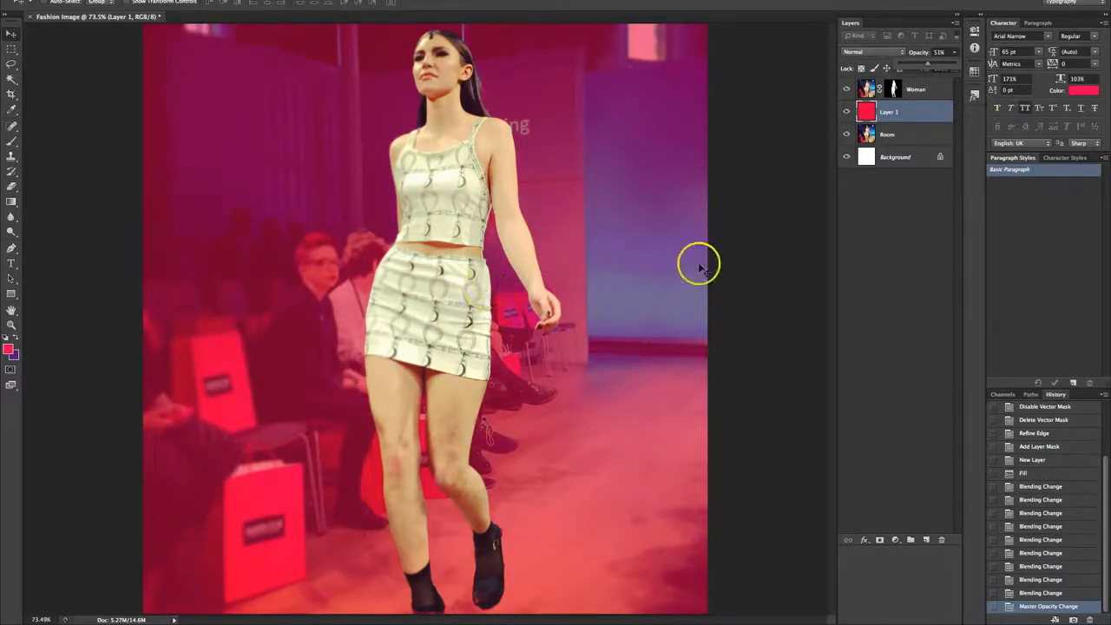
Step: Add a layer mask to the red fill layer and get the Gradient tool ready for it
left_click(879, 540)
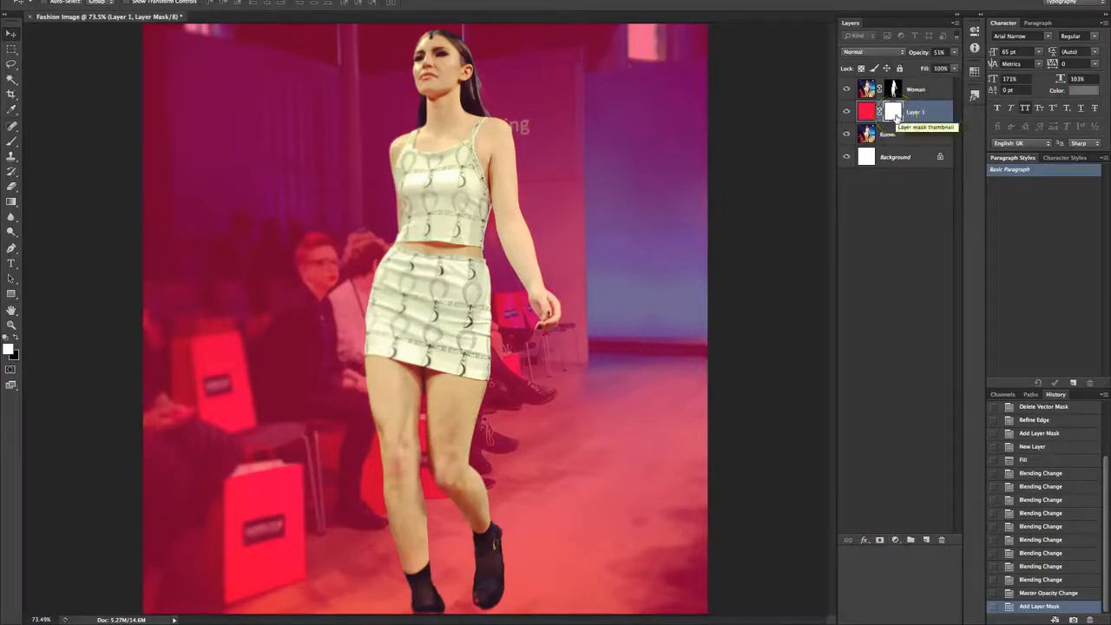
double_click(916, 112)
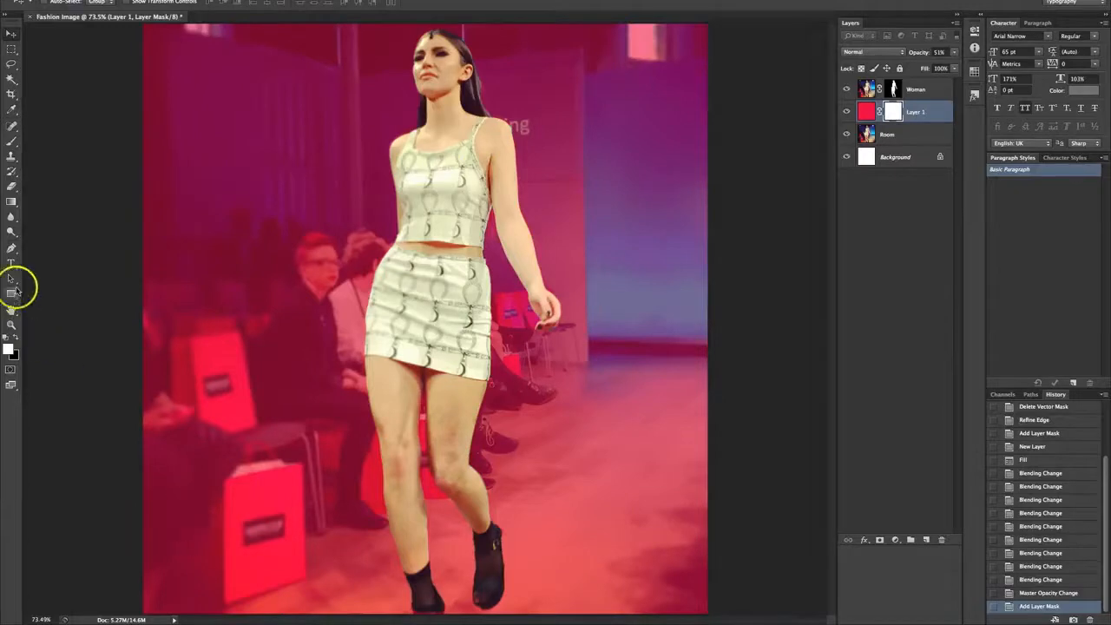
left_click(11, 201)
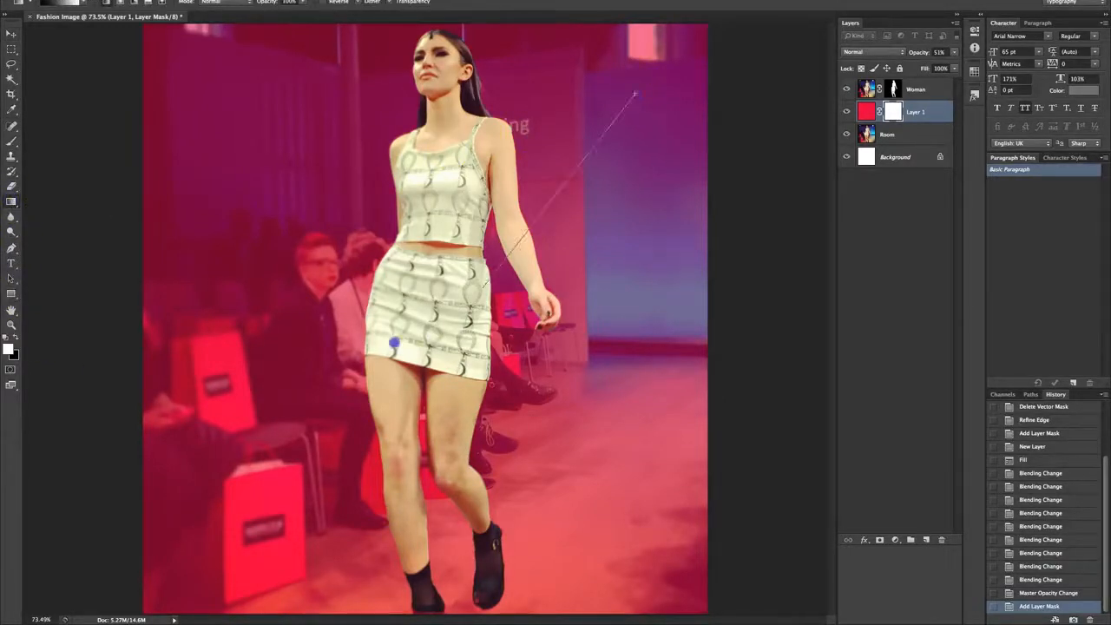
Step: Try diagonal gradients on the red fill layer's mask, keeping one that leaves red in the room's upper right and fades towards the lower left
left_click_drag(422, 295, 426, 287)
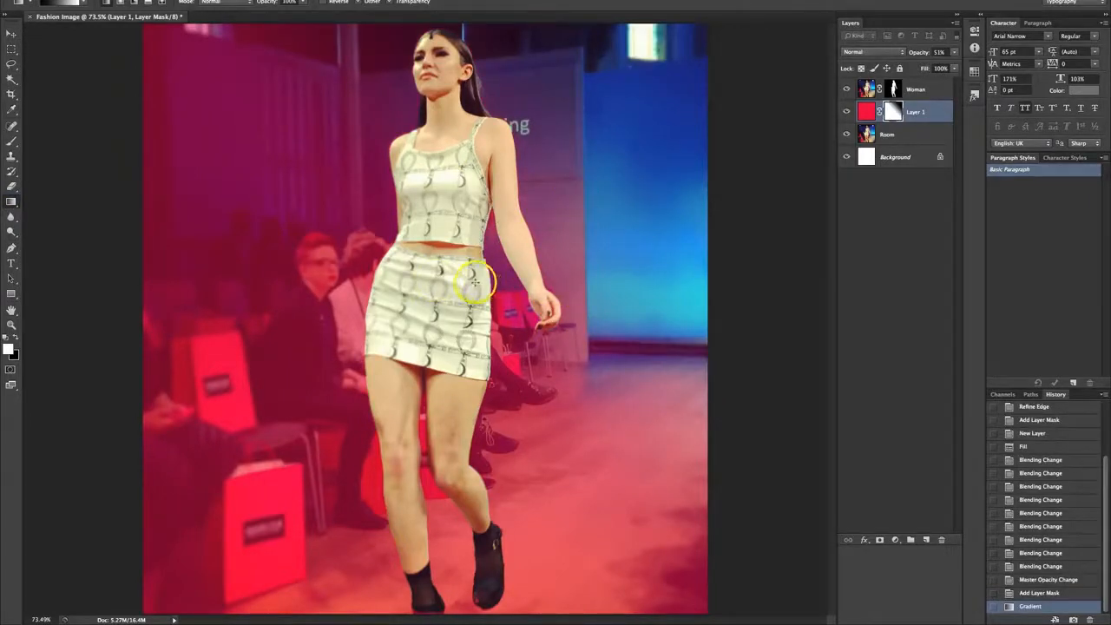
key("ctrl+z")
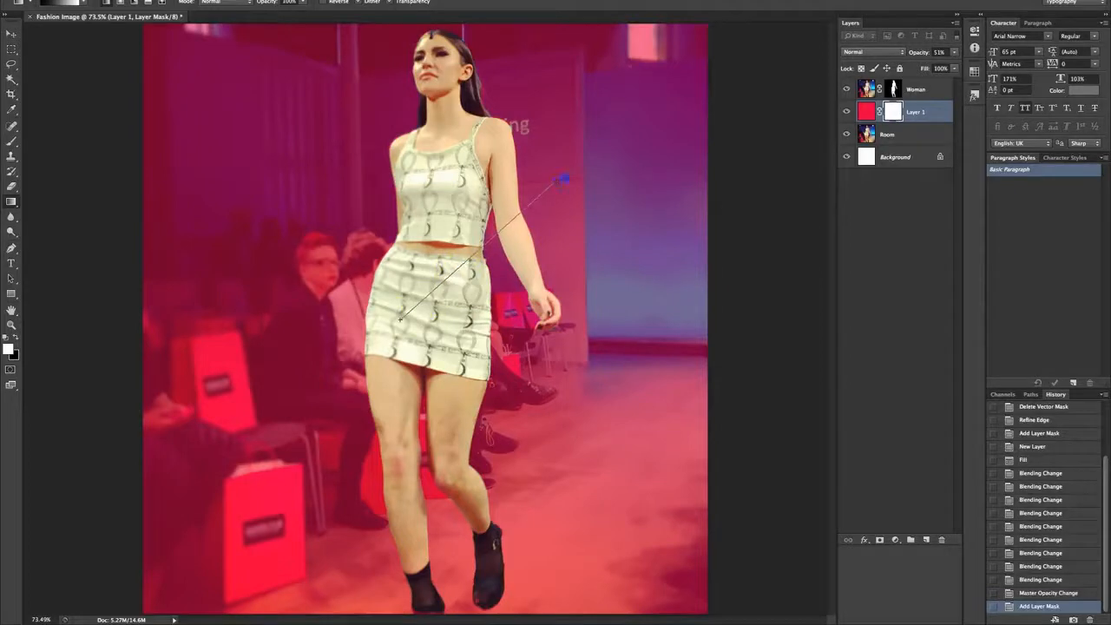
left_click_drag(564, 178, 564, 175)
key("ctrl+z")
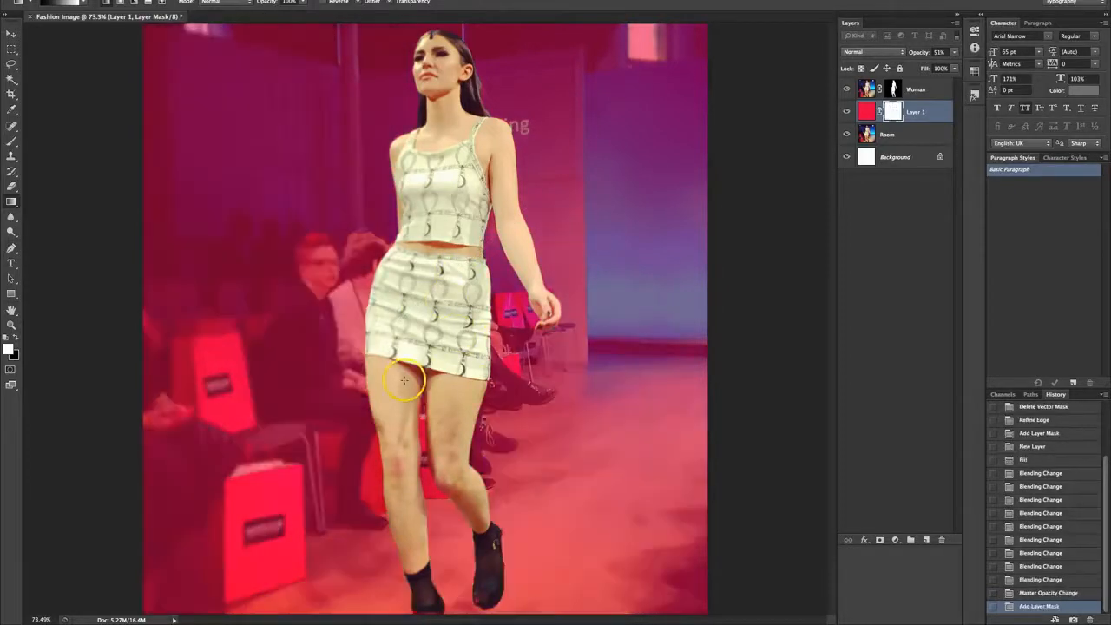
left_click_drag(401, 376, 400, 376)
Step: Try the Luminosity blending mode on the red fill layer at 100% opacity
left_click(868, 108)
left_click(881, 52)
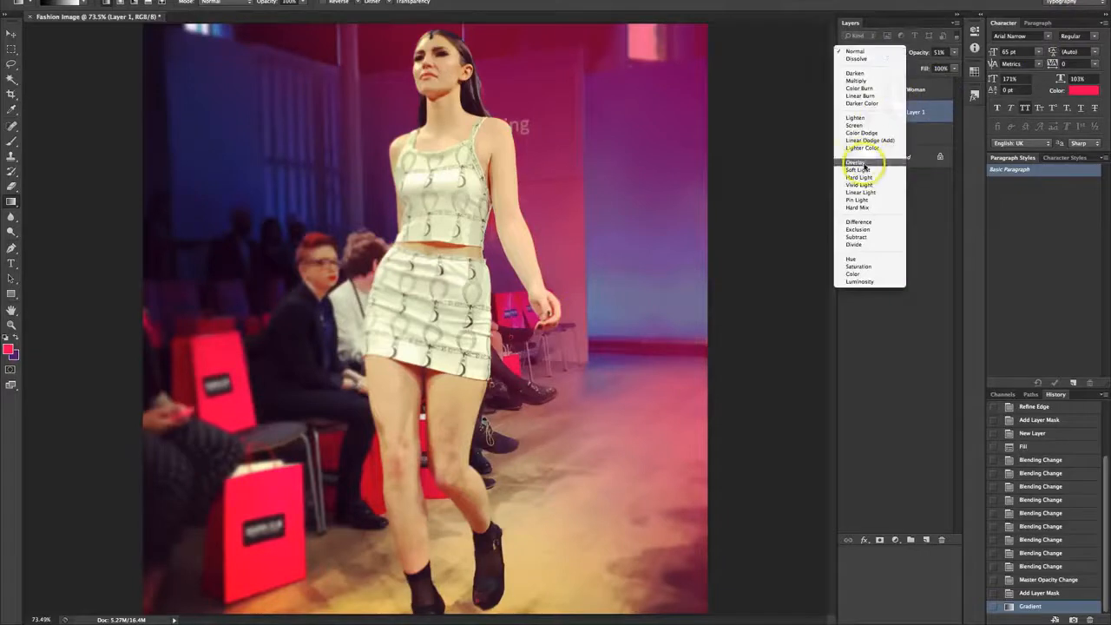
left_click(858, 280)
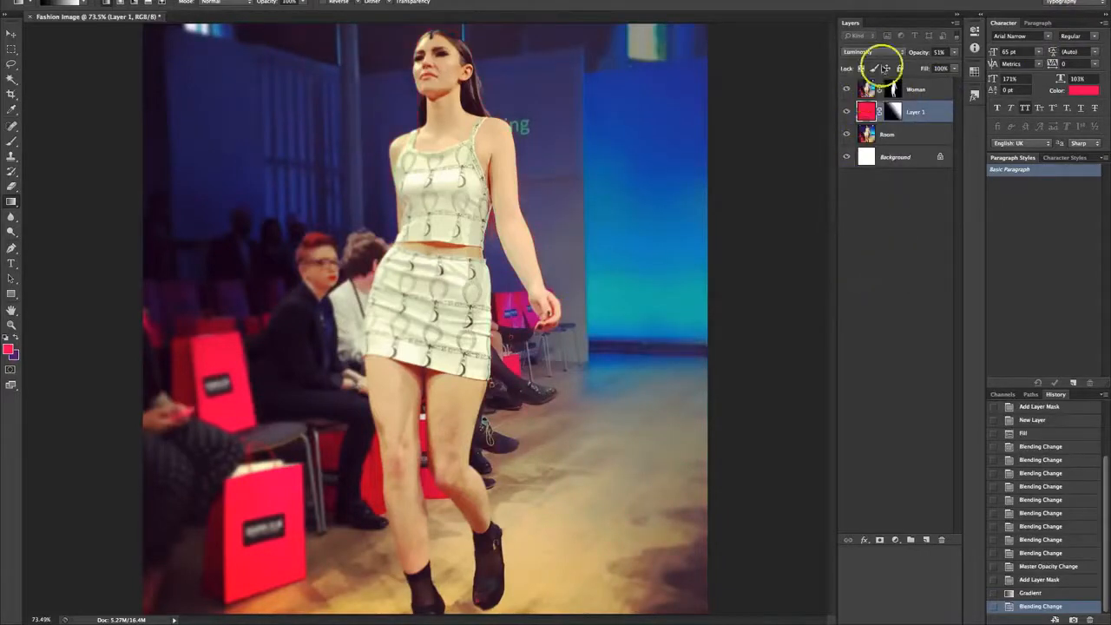
left_click(953, 53)
left_click_drag(932, 68, 955, 68)
left_click(893, 203)
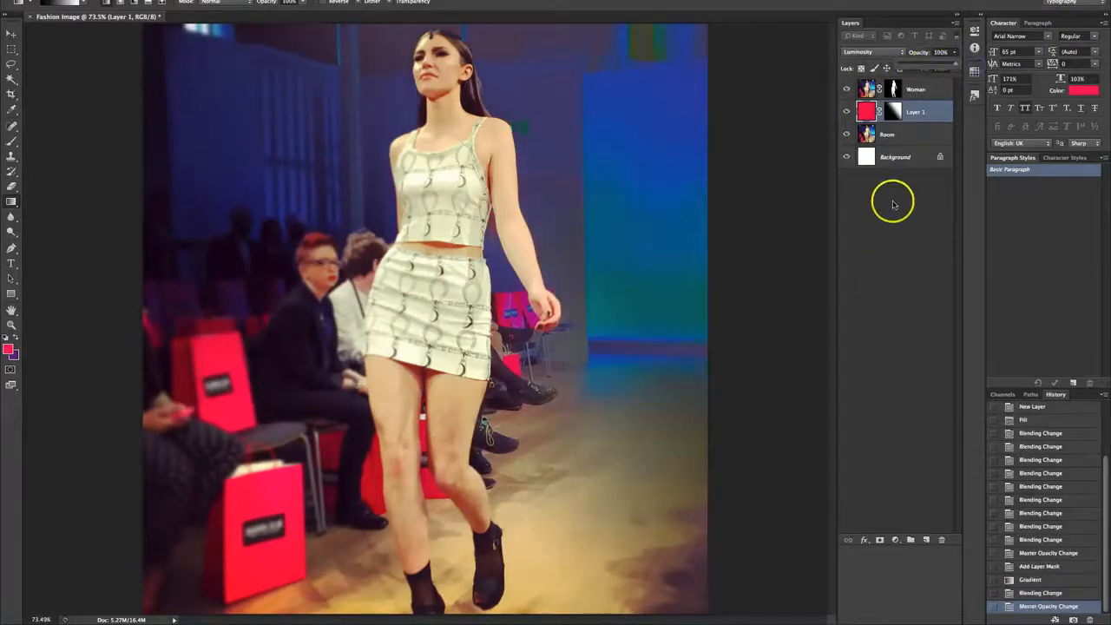
Step: Set the red fill layer's blending mode to Color and its opacity to 82%
left_click(871, 51)
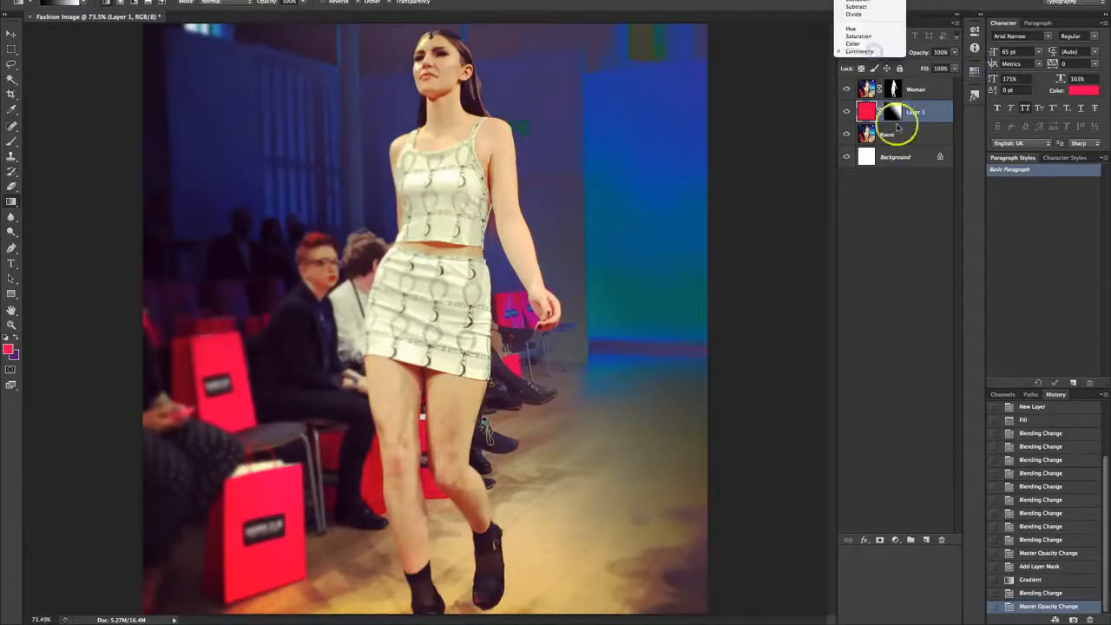
left_click(864, 43)
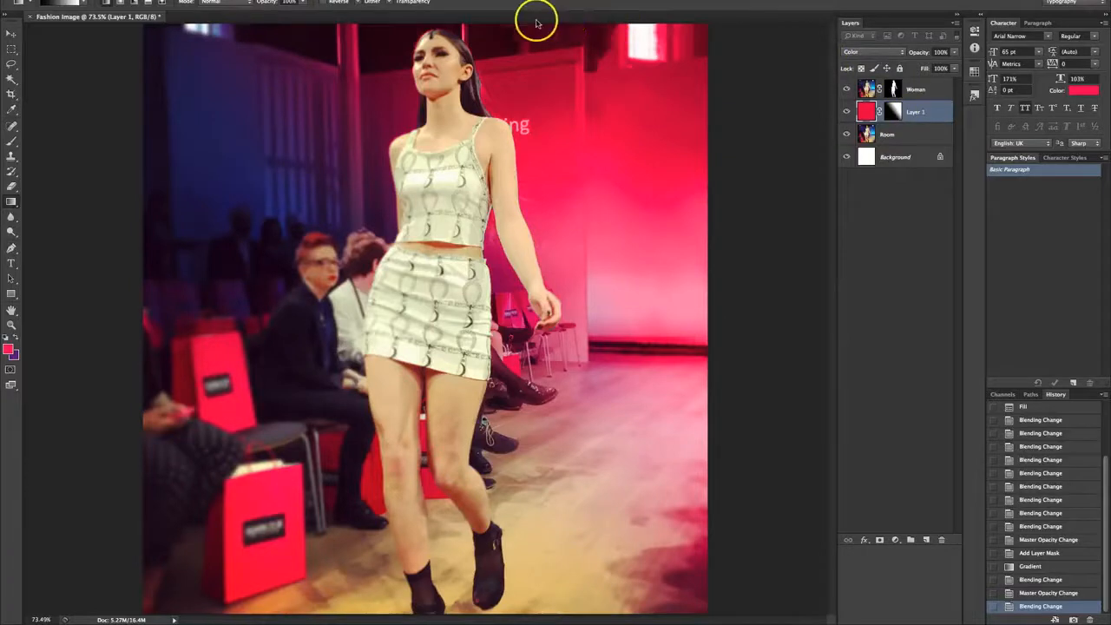
left_click(954, 52)
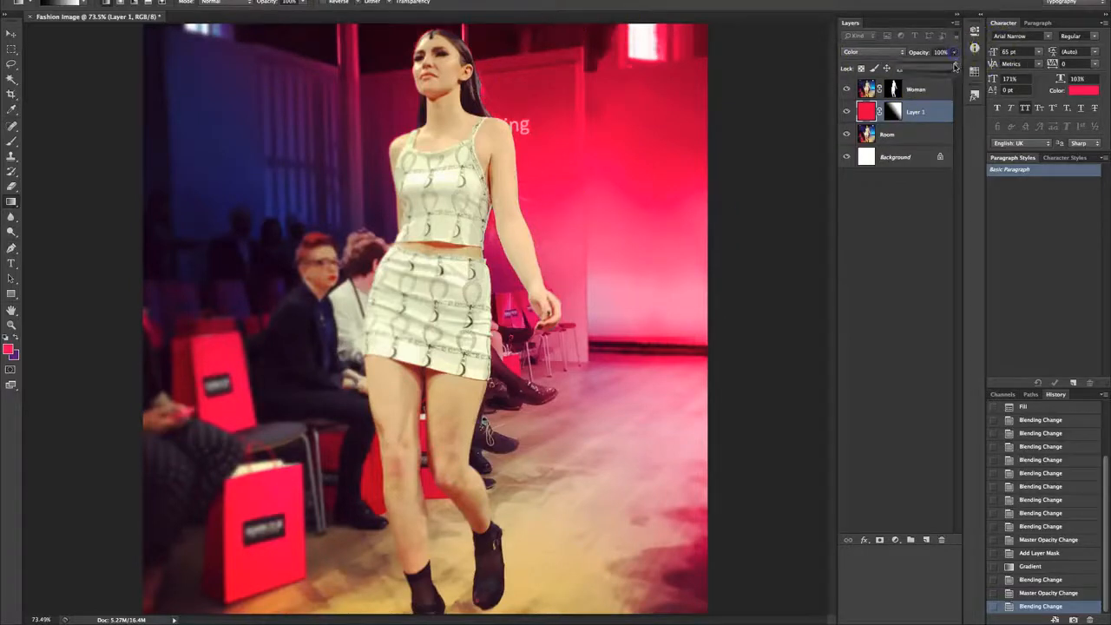
left_click_drag(947, 66, 945, 68)
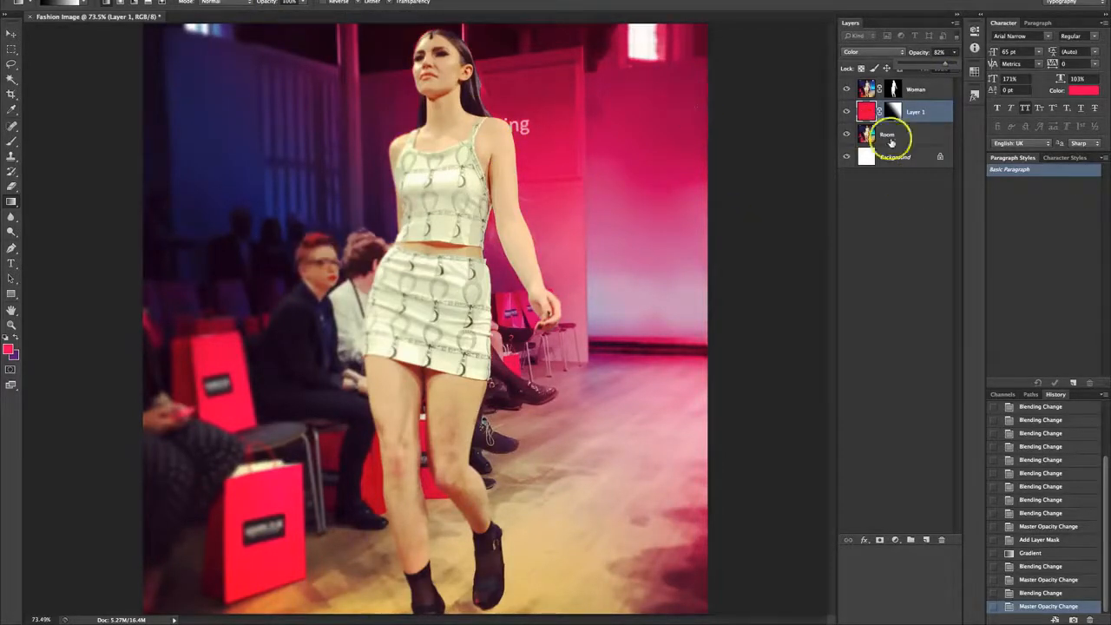
Step: Add a new empty layer directly above the red fill layer
left_click(926, 540)
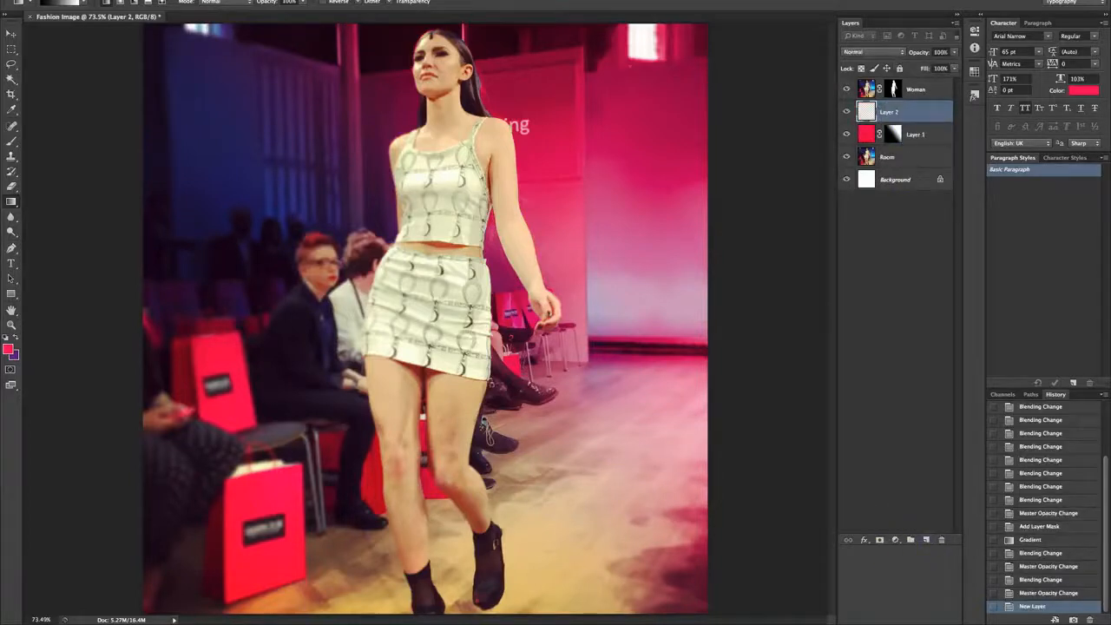
Step: Try to fill the new layer with the dark blue sampled from the room's wall, and undo the fill
left_click(122, 0)
left_click(136, 161)
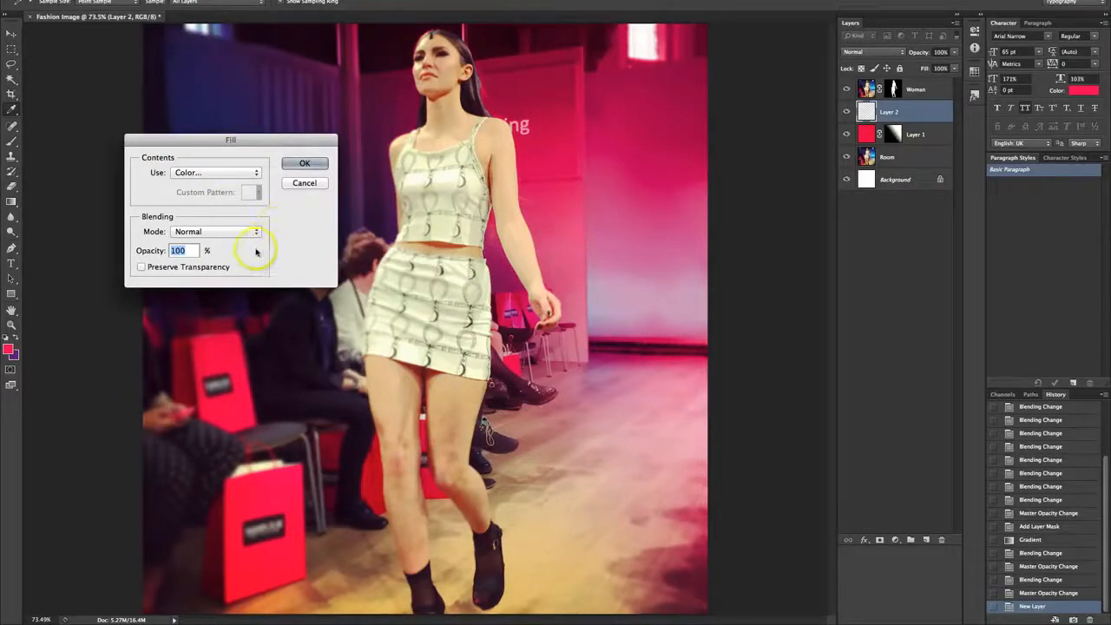
left_click(179, 111)
left_click(295, 164)
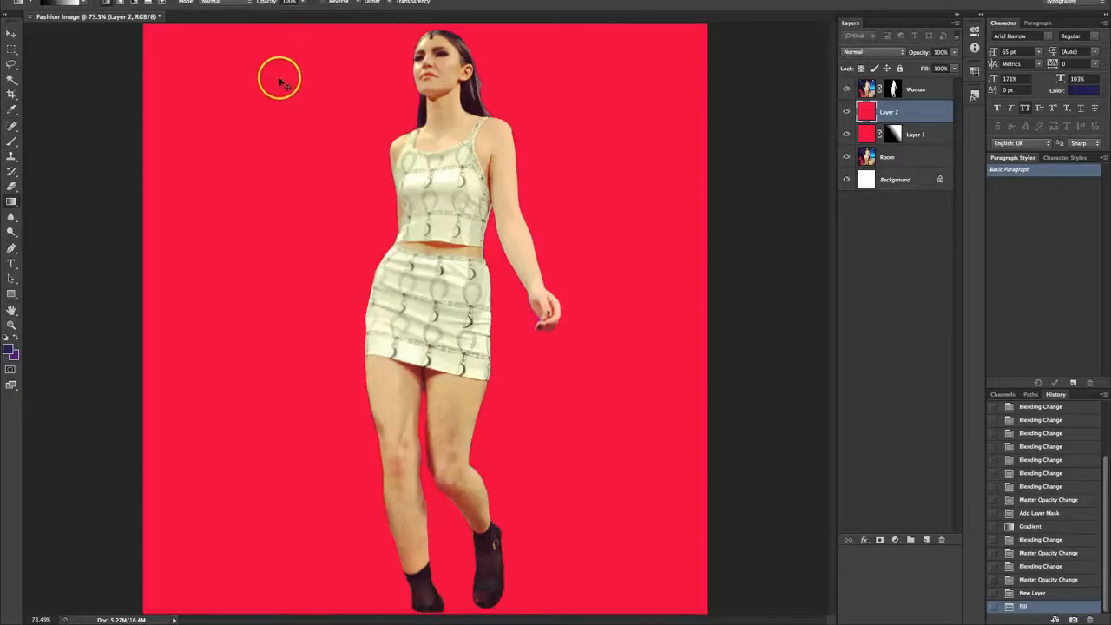
key("ctrl+z")
Step: Fill the new empty layer with the custom dark blue 2a1e56 at Normal mode and 100% opacity
left_click(117, 1)
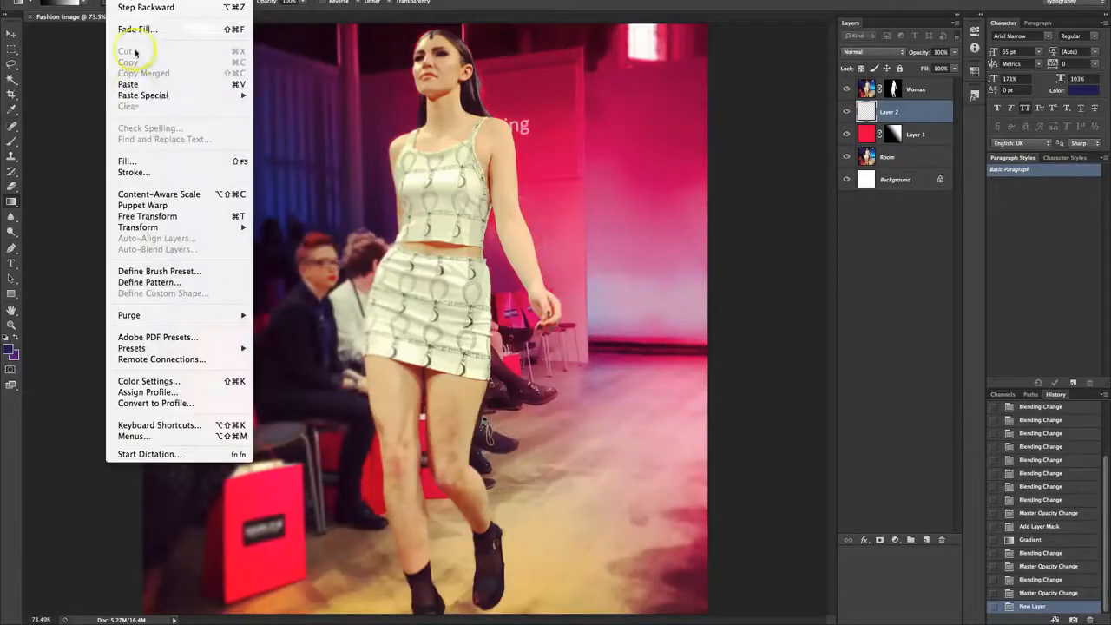
left_click(139, 159)
left_click(219, 172)
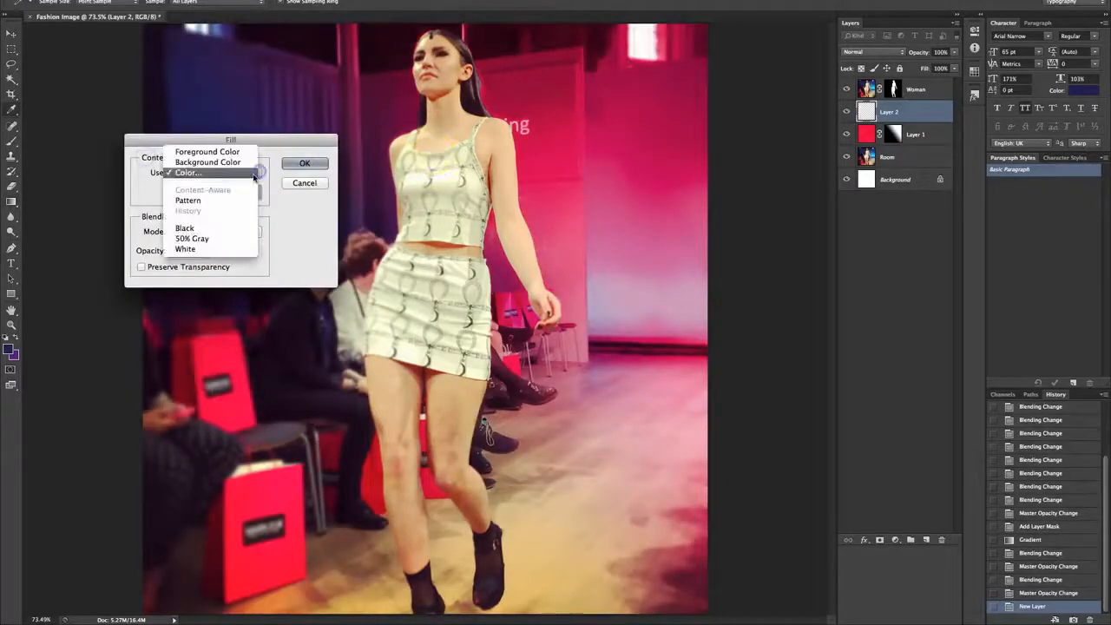
left_click(223, 172)
left_click_drag(286, 139, 423, 202)
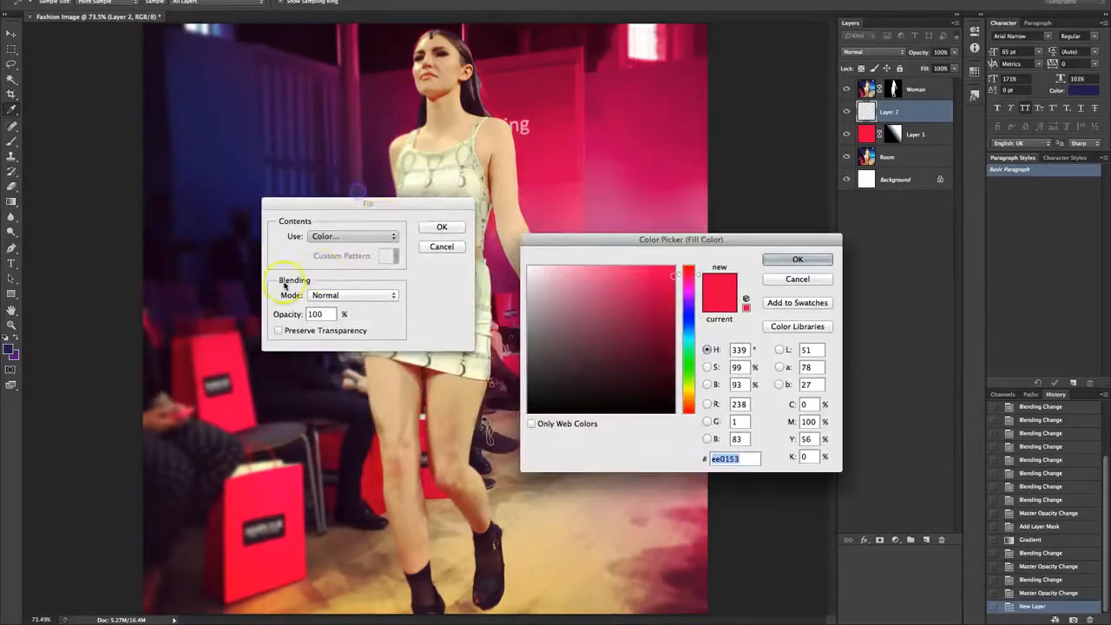
left_click(179, 50)
left_click_drag(640, 340, 622, 363)
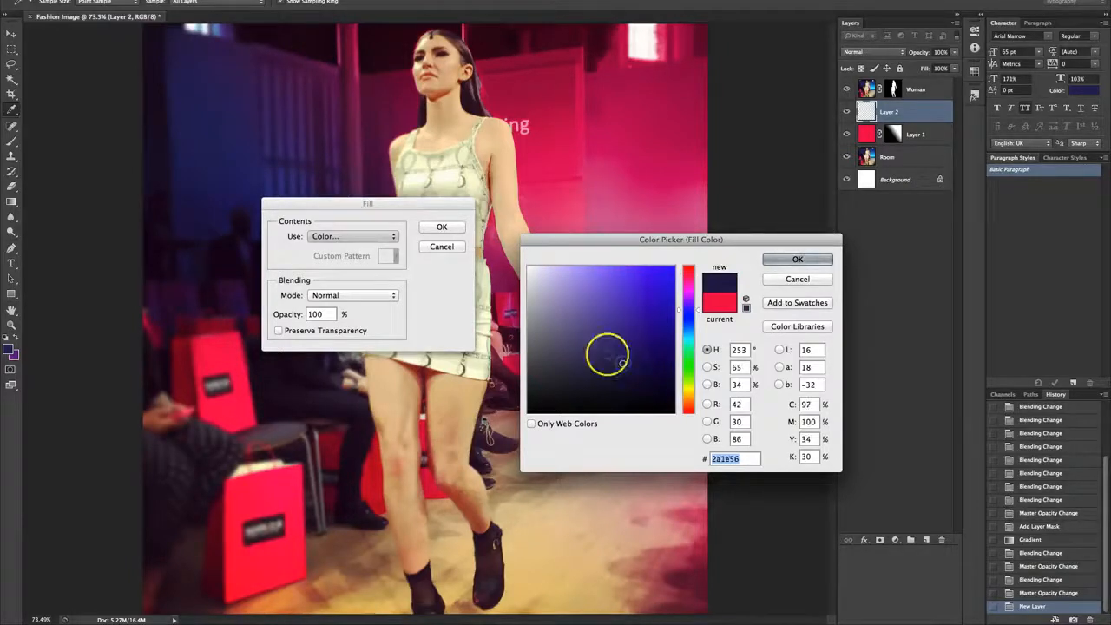
left_click(798, 258)
left_click(442, 226)
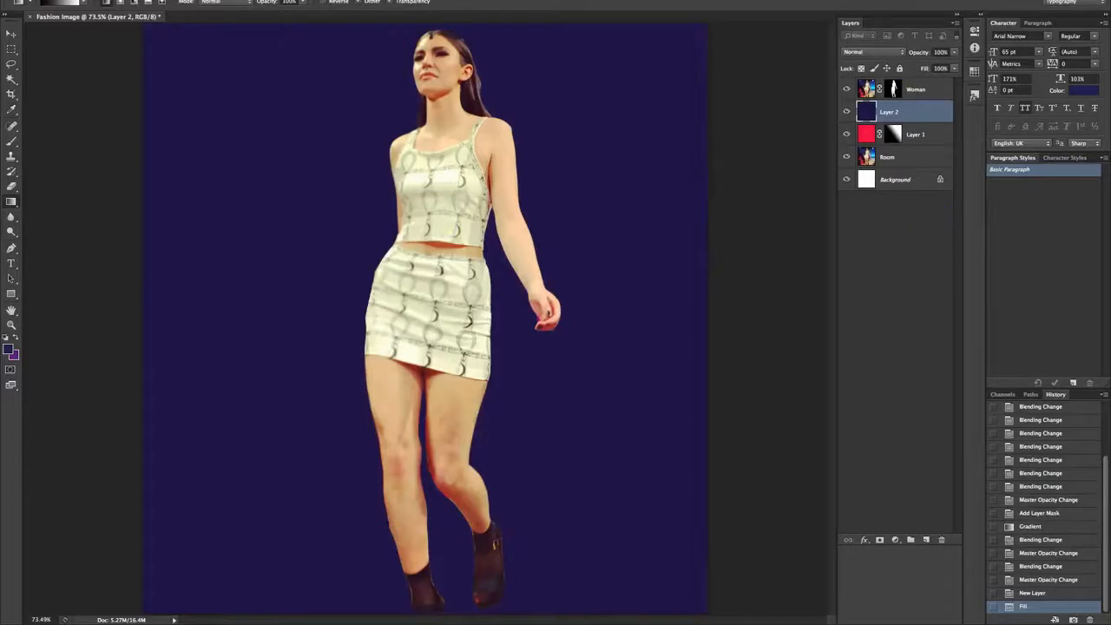
Step: Set the blue fill layer's blending mode to Color and add a gradient layer mask that keeps the blue on the left of the room
left_click(901, 52)
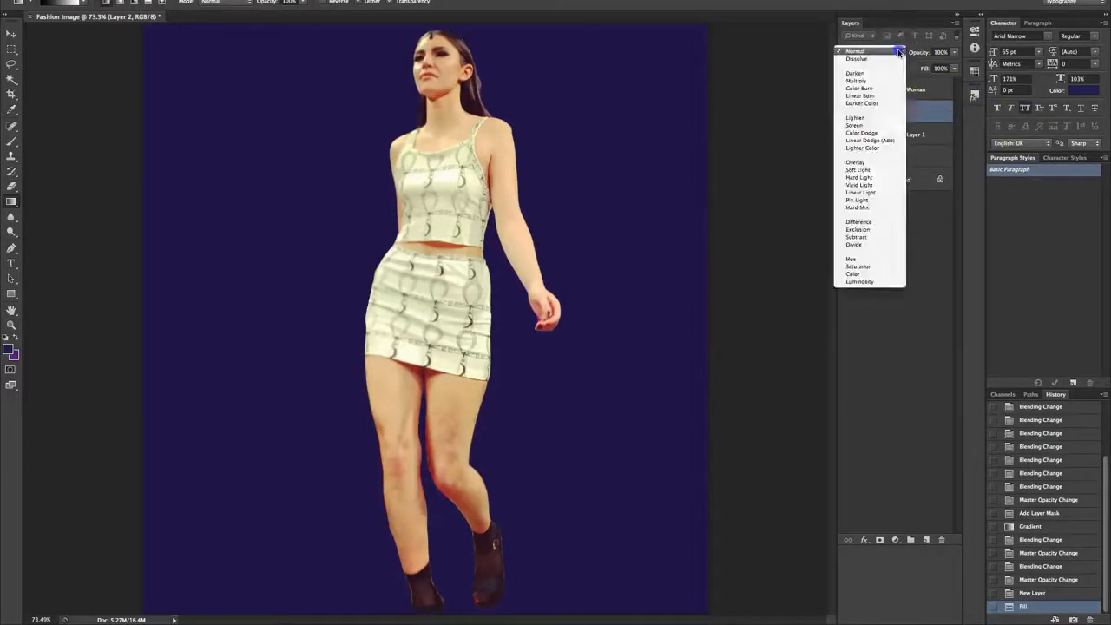
left_click(874, 275)
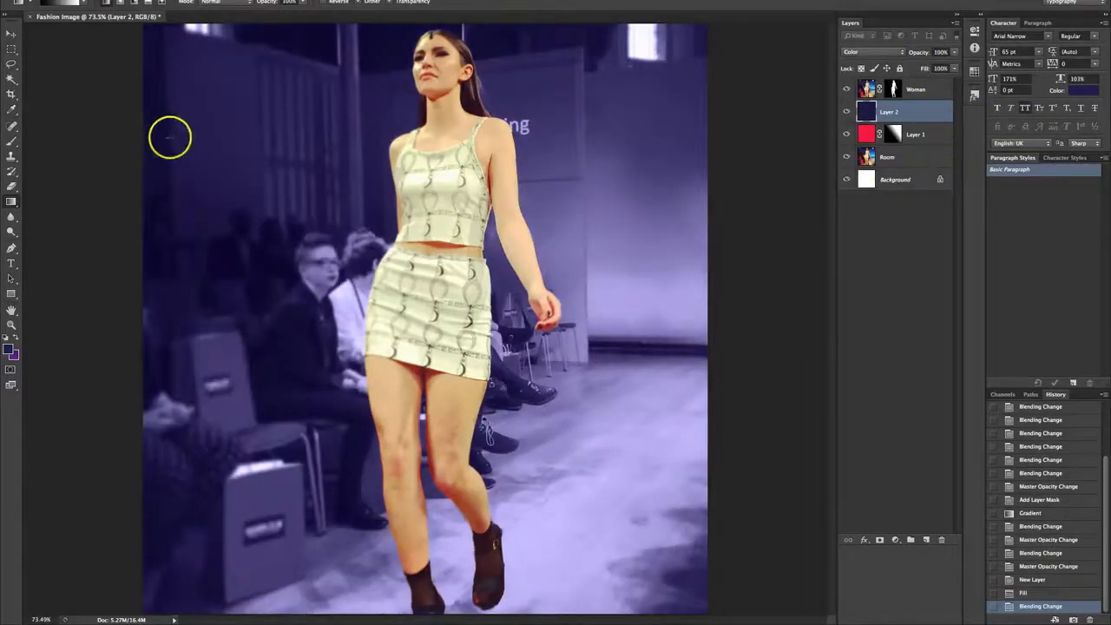
left_click(879, 540)
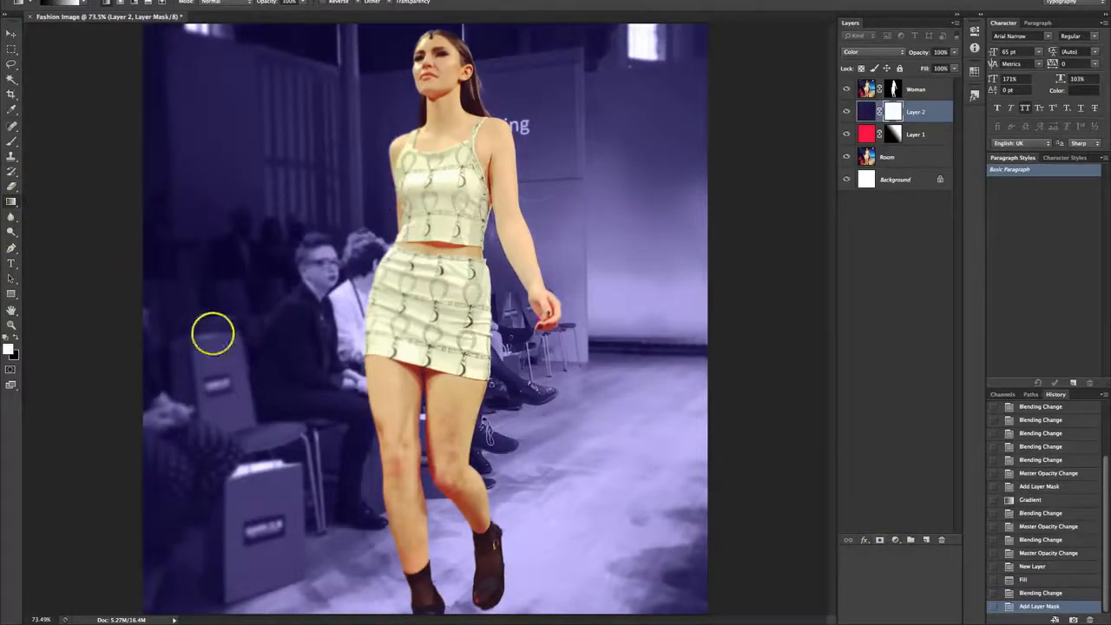
left_click_drag(395, 292, 393, 294)
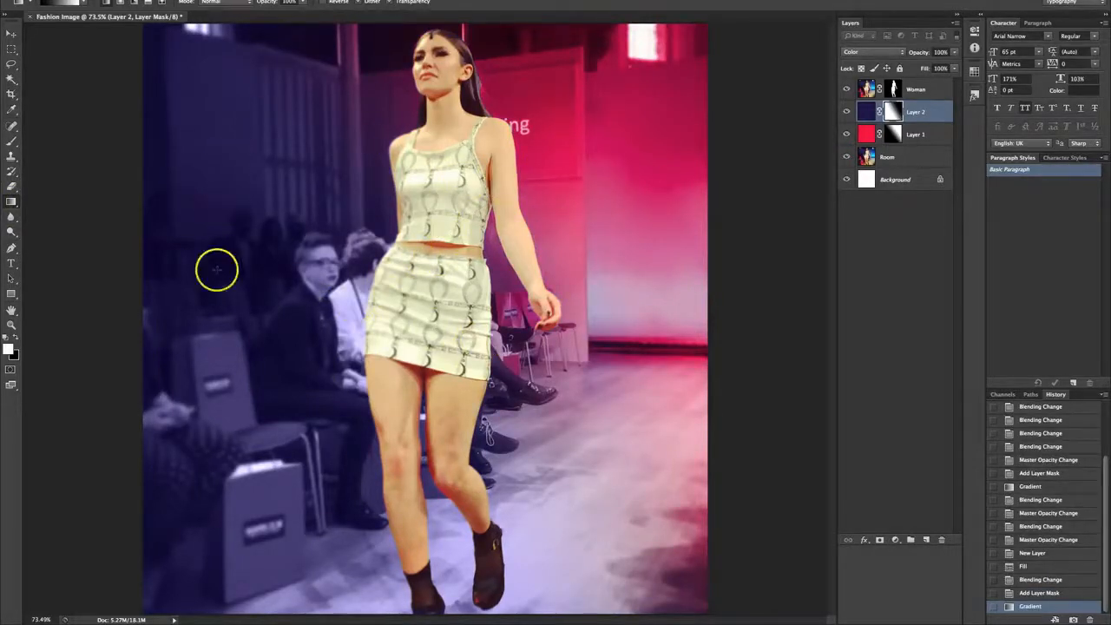
Step: Move the blue fill layer below the red fill layer and reduce its opacity to 69%
left_click_drag(910, 121, 924, 136)
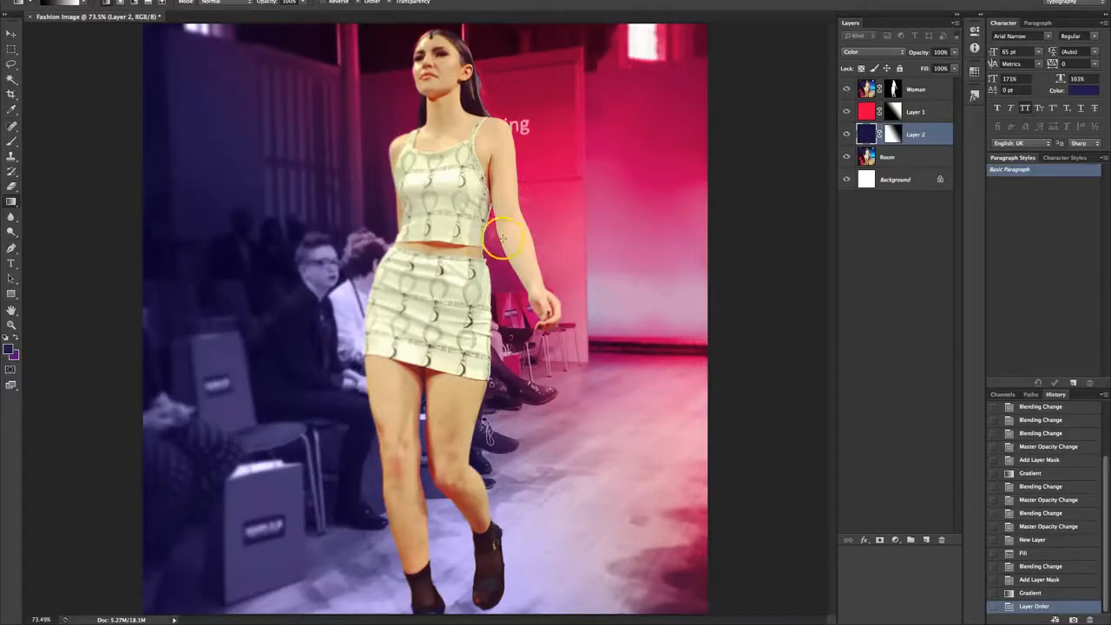
mouse_move(922, 139)
left_mouse_down()
mouse_move(922, 110)
mouse_move(912, 139)
left_mouse_up()
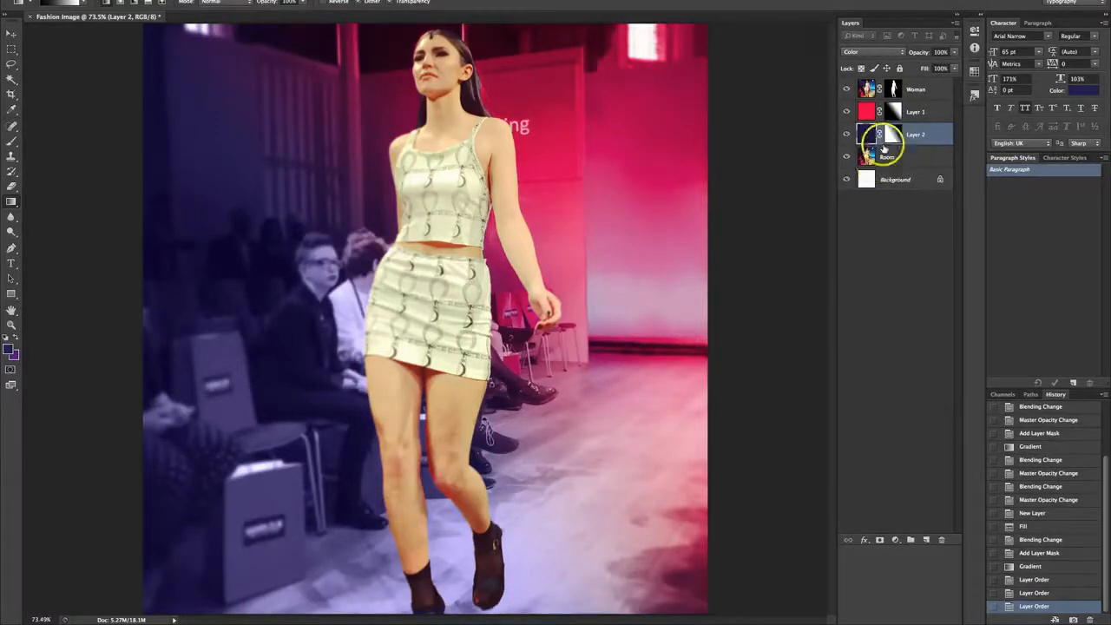
left_click(953, 54)
left_click_drag(954, 67, 941, 68)
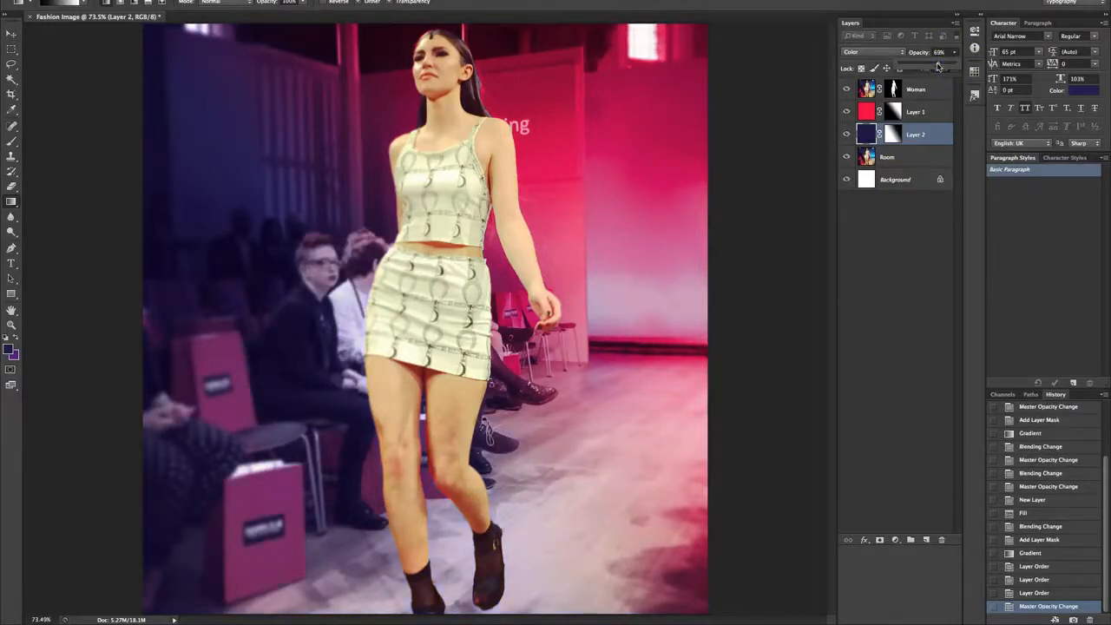
Step: Duplicate the Woman layer and apply a Motion Blur to the copy with an angle of 0° and a distance of 104 pixels
left_click(922, 90)
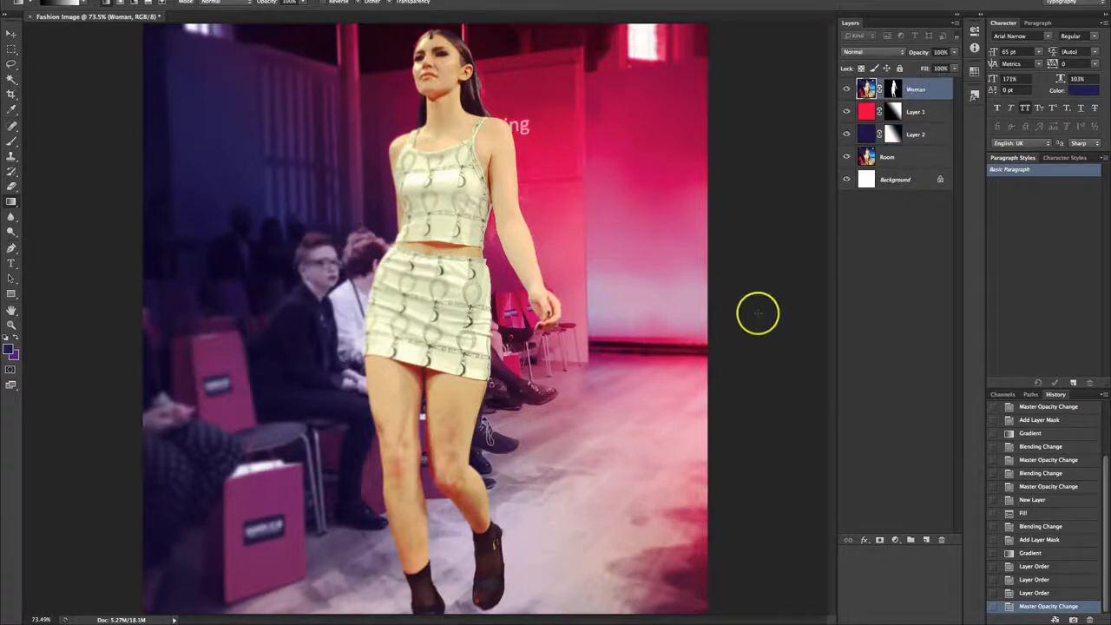
left_click_drag(868, 158, 927, 539)
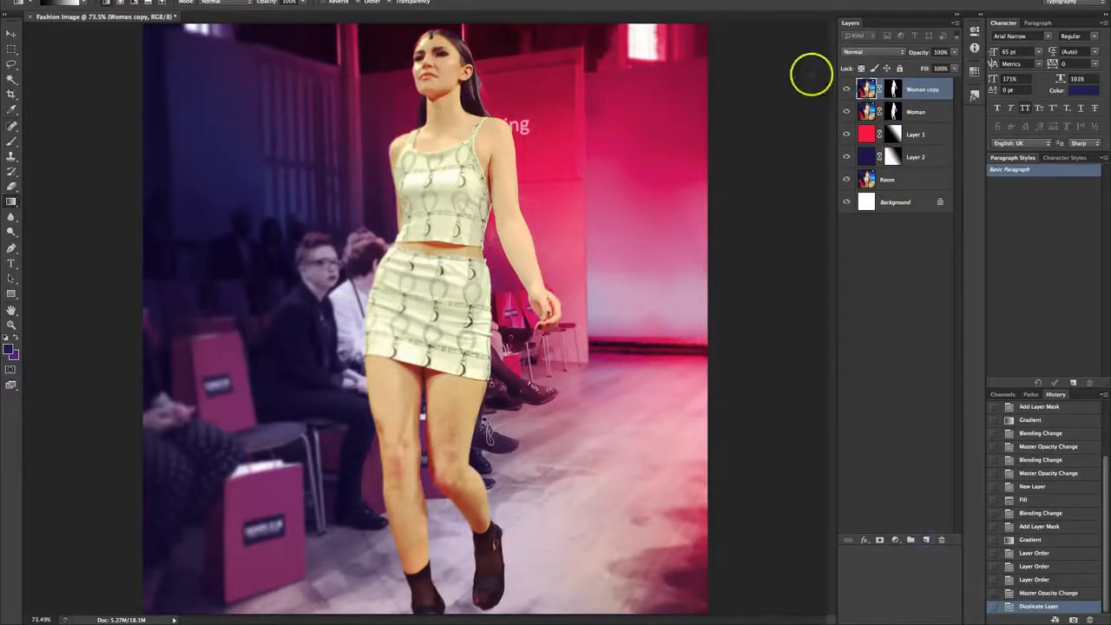
left_click(273, 1)
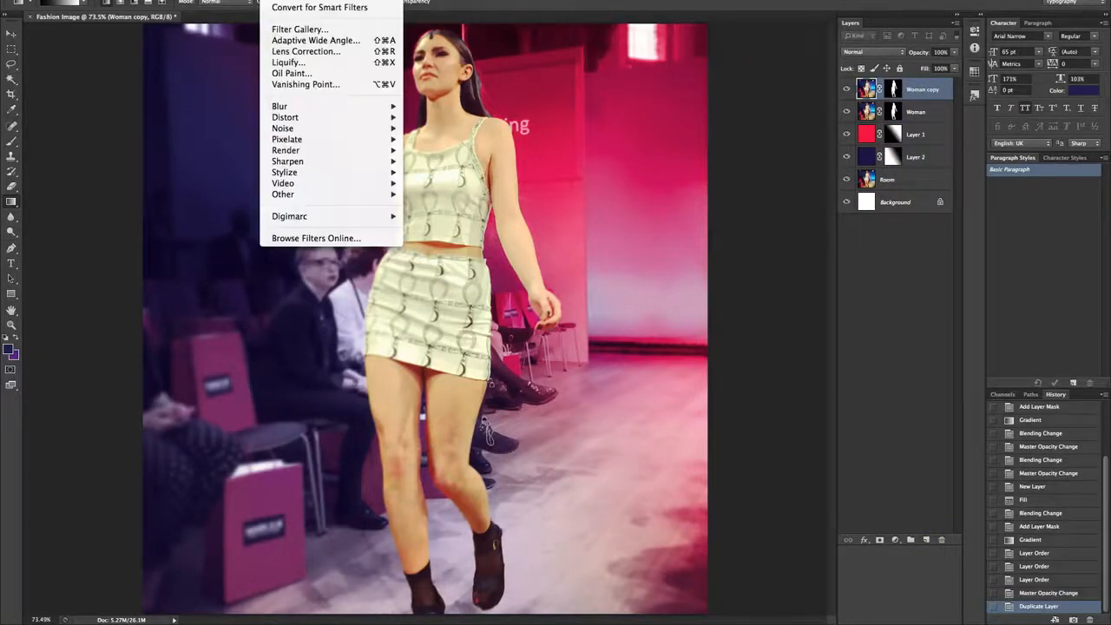
mouse_move(291, 106)
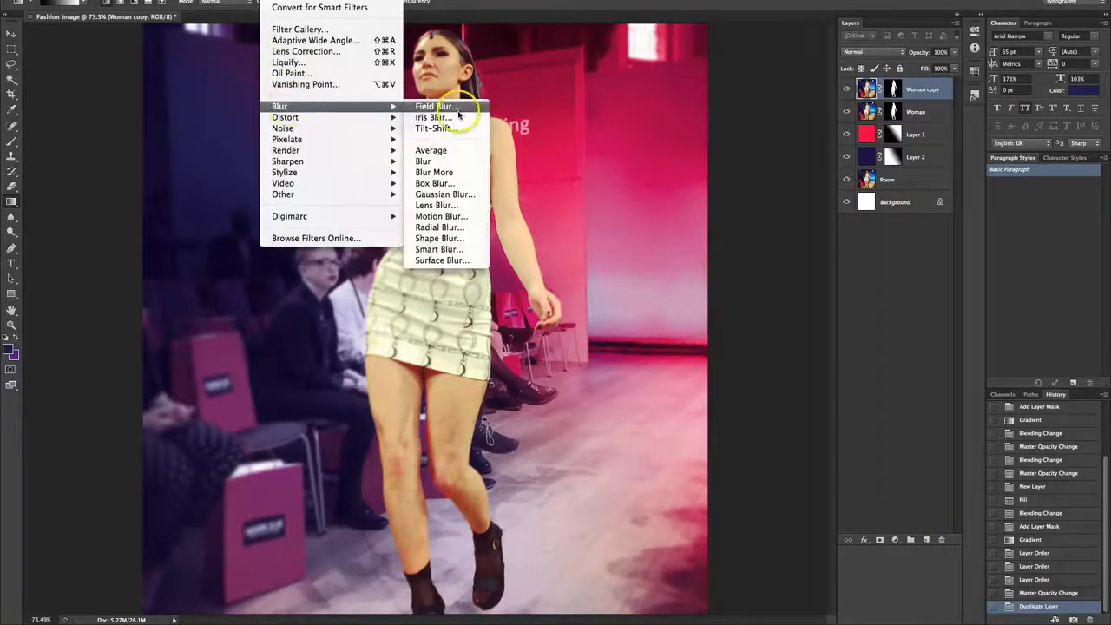
left_click(454, 217)
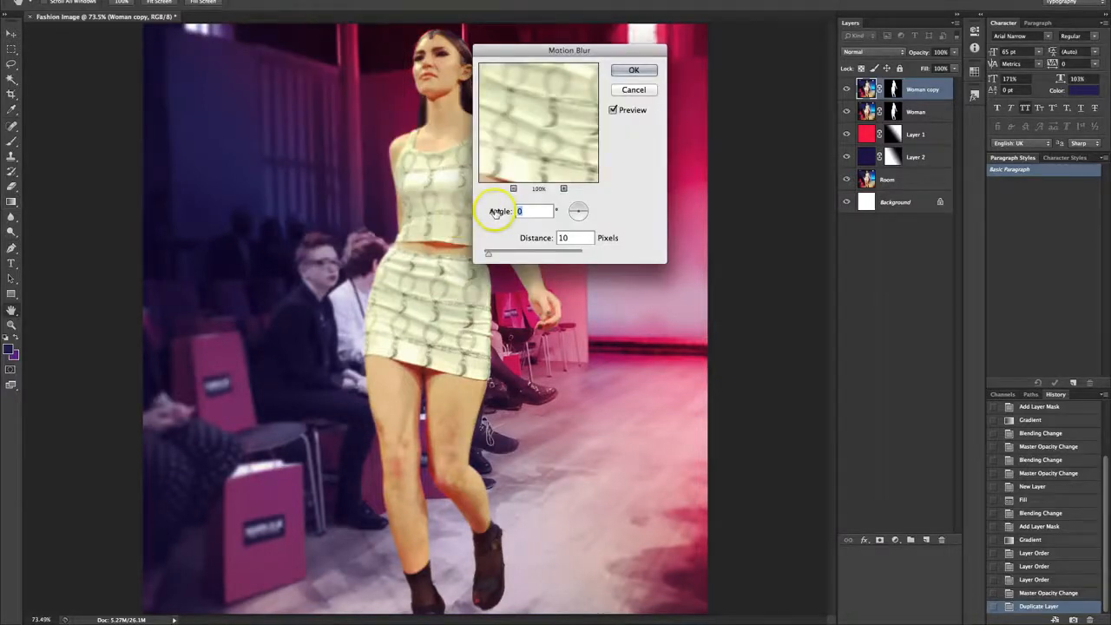
left_click_drag(489, 252, 501, 255)
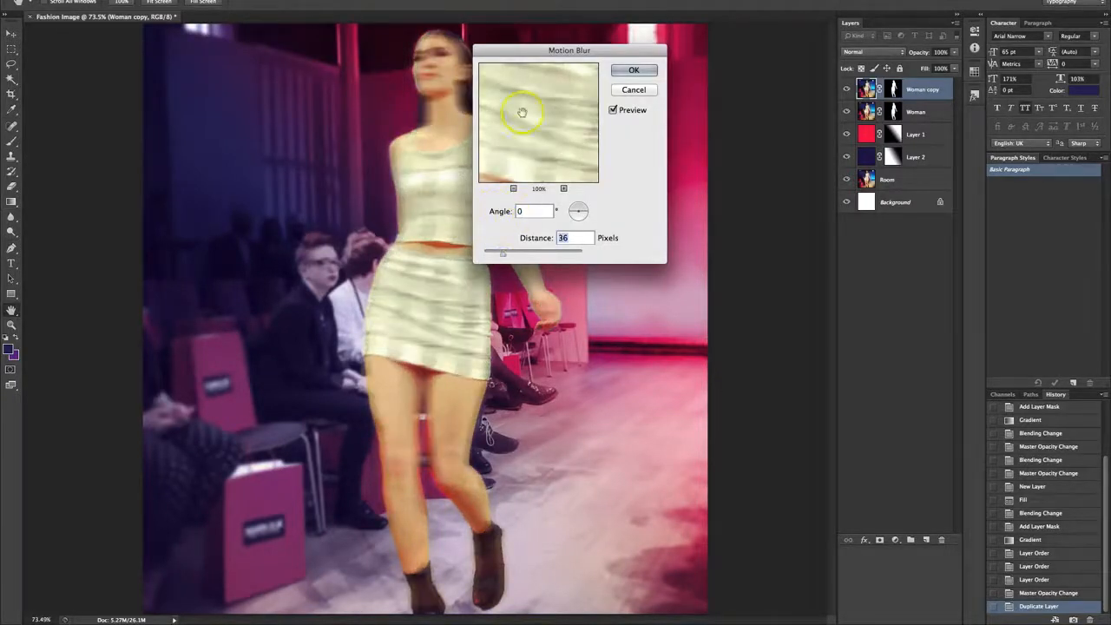
left_click_drag(546, 56, 653, 68)
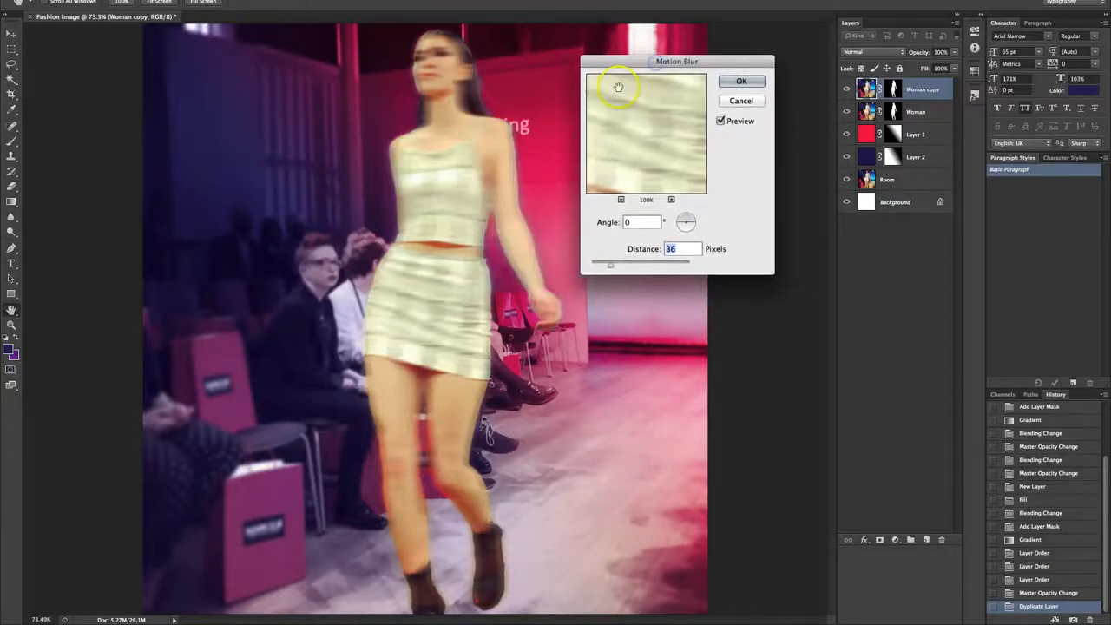
left_click_drag(611, 262, 628, 266)
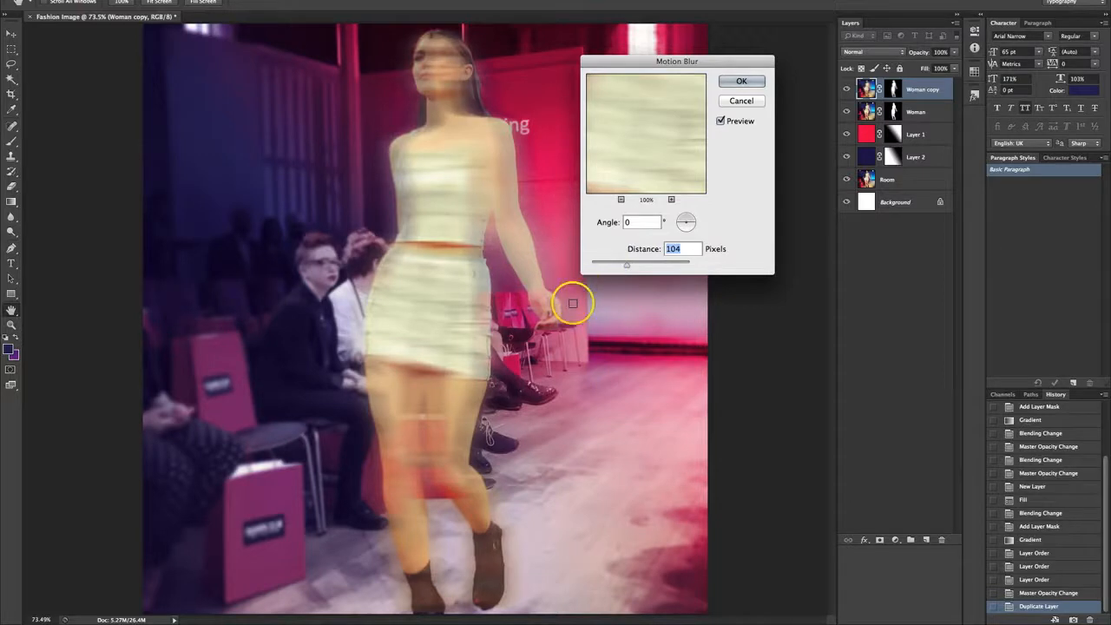
left_click(740, 81)
Step: Move the blurred copy below the Woman layer and toggle its visibility to compare the image with and without the blur
left_click(13, 30)
left_click_drag(912, 90, 921, 112)
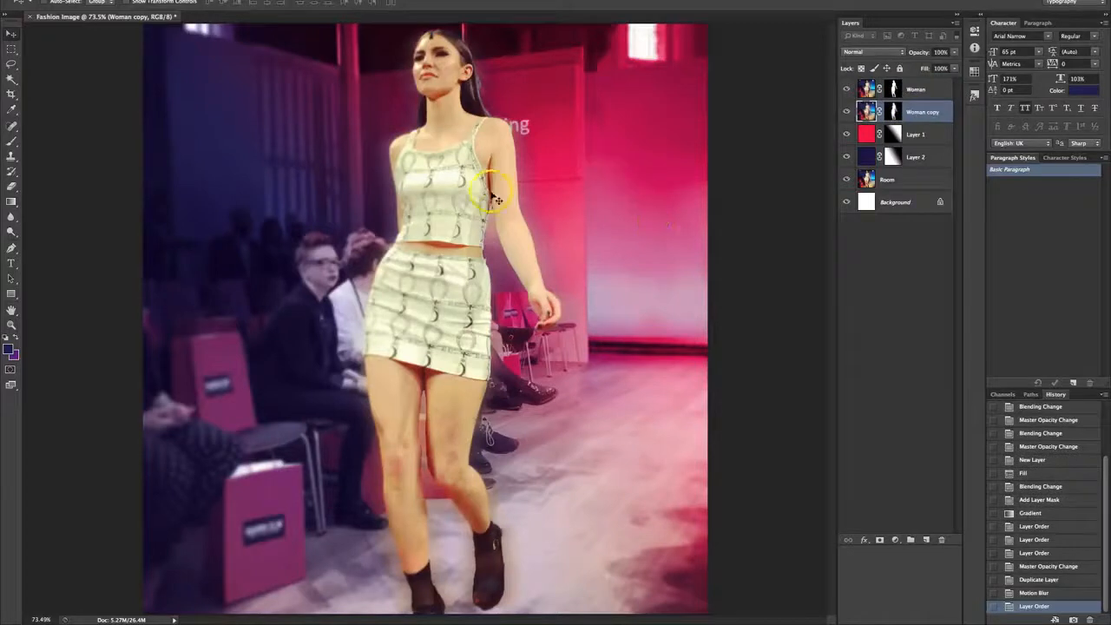
left_click(848, 112)
left_click(848, 112)
left_click(847, 112)
left_click(847, 112)
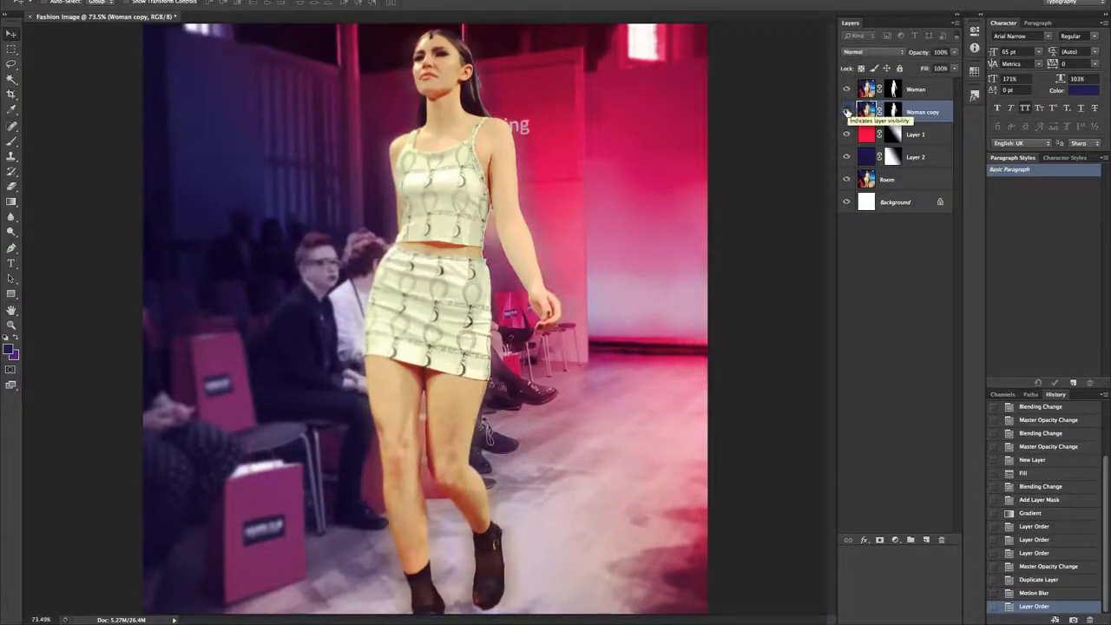
left_click(847, 112)
left_click(847, 112)
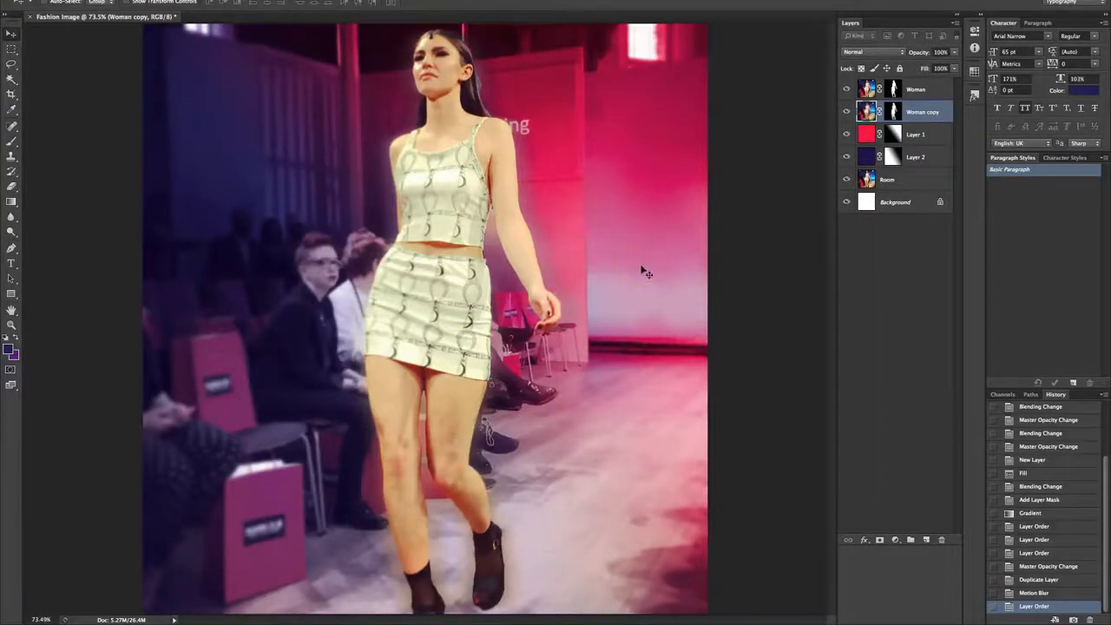
Step: Apply a Curves adjustment to the Woman layer, with a highlight point and a shadow point at input 68, output 60
left_click(927, 90)
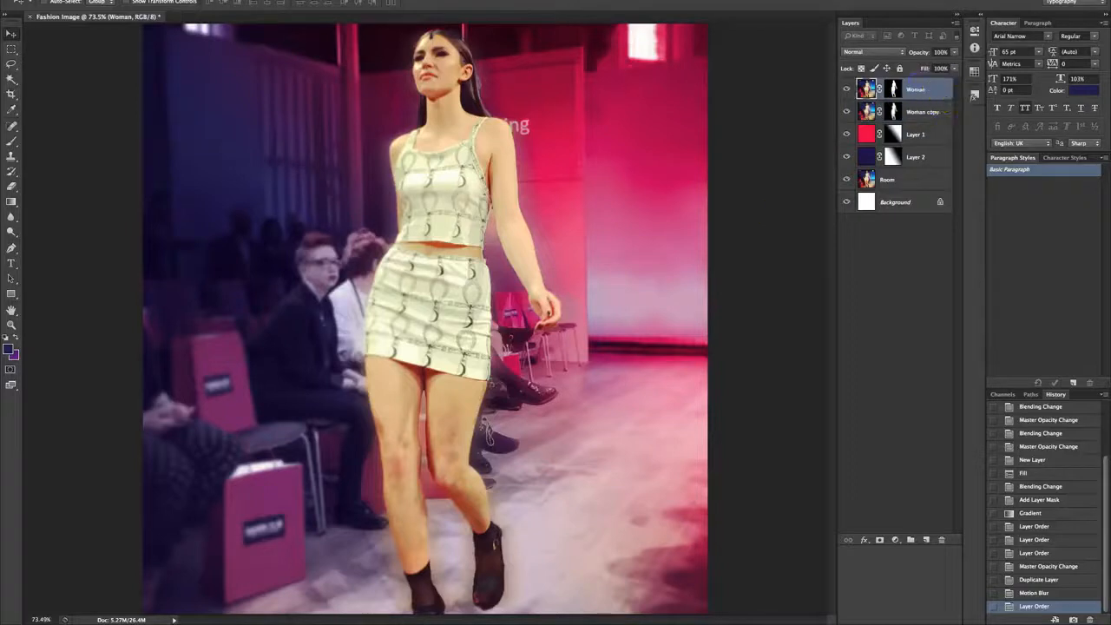
left_click(146, 0)
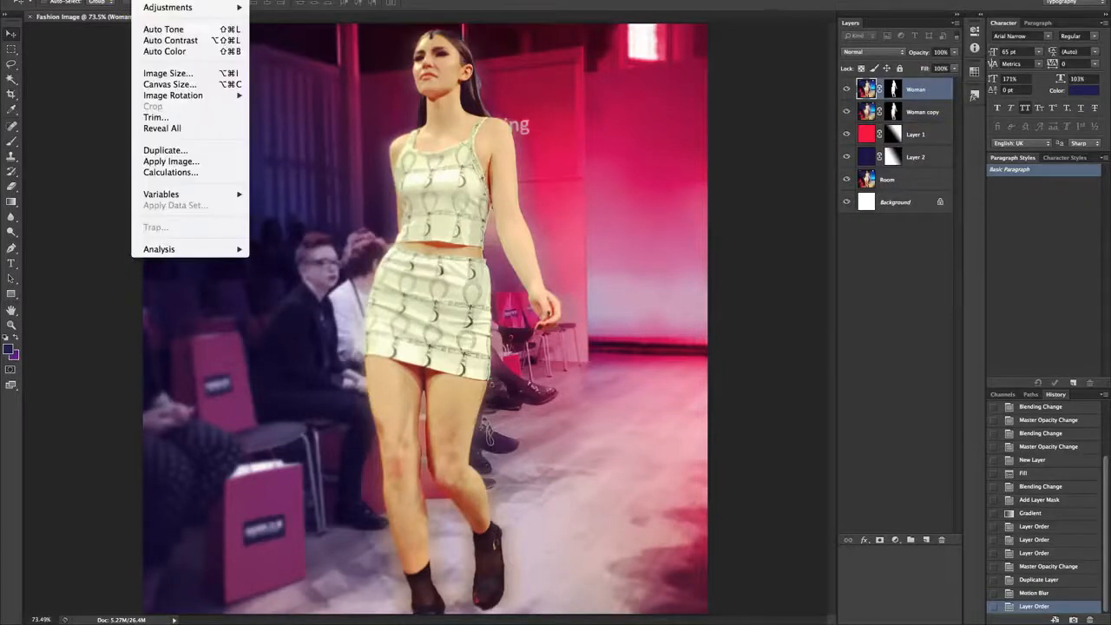
mouse_move(159, 7)
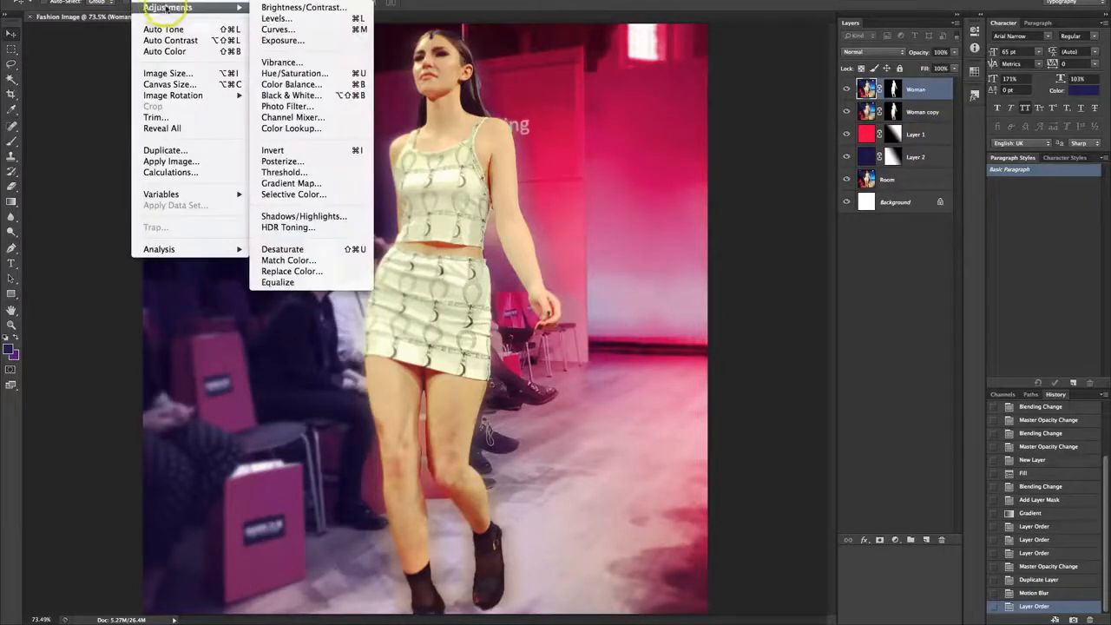
left_click(279, 30)
left_click_drag(553, 69, 588, 178)
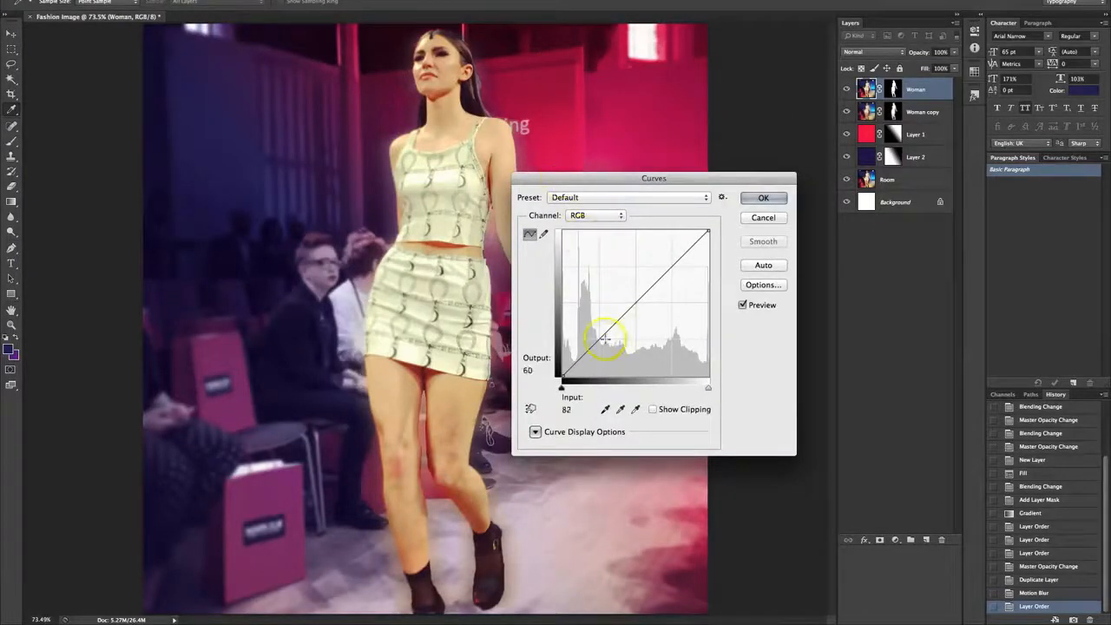
left_click_drag(599, 338, 607, 350)
left_click_drag(649, 296, 675, 266)
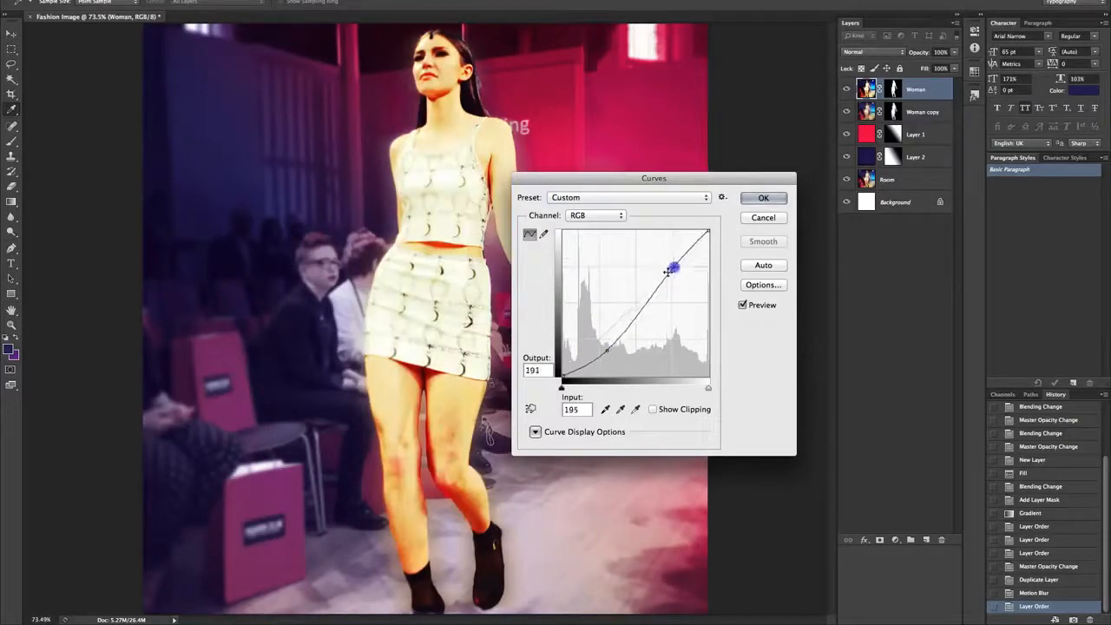
left_click_drag(608, 348, 602, 342)
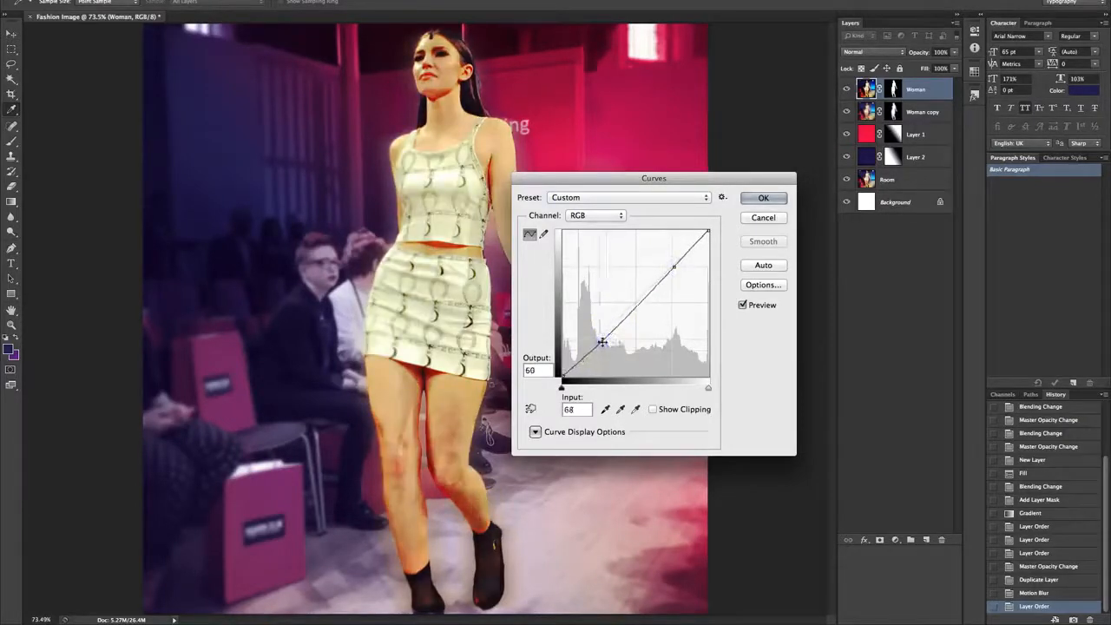
left_click(763, 198)
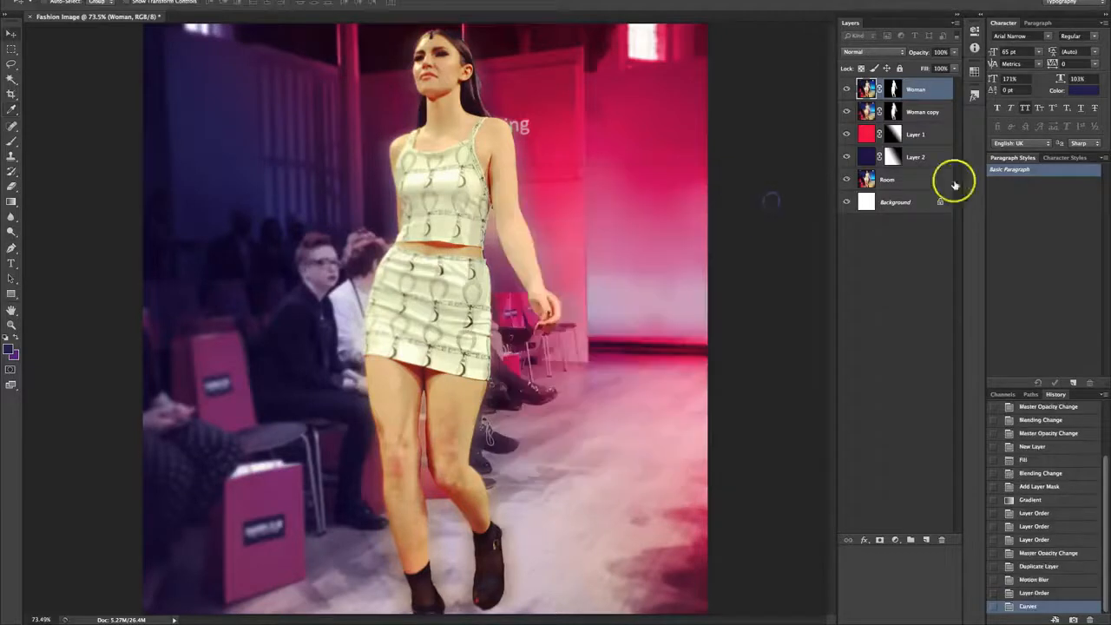
Step: Duplicate the Woman layer and desaturate the new copy
left_click_drag(921, 91, 926, 539)
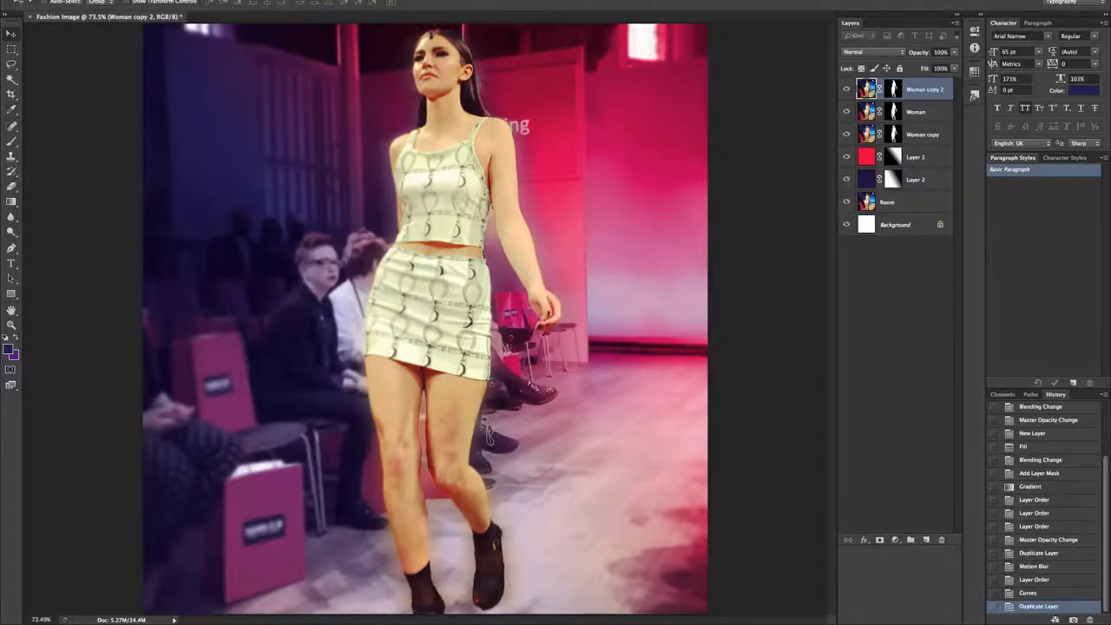
left_click(156, 1)
mouse_move(173, 7)
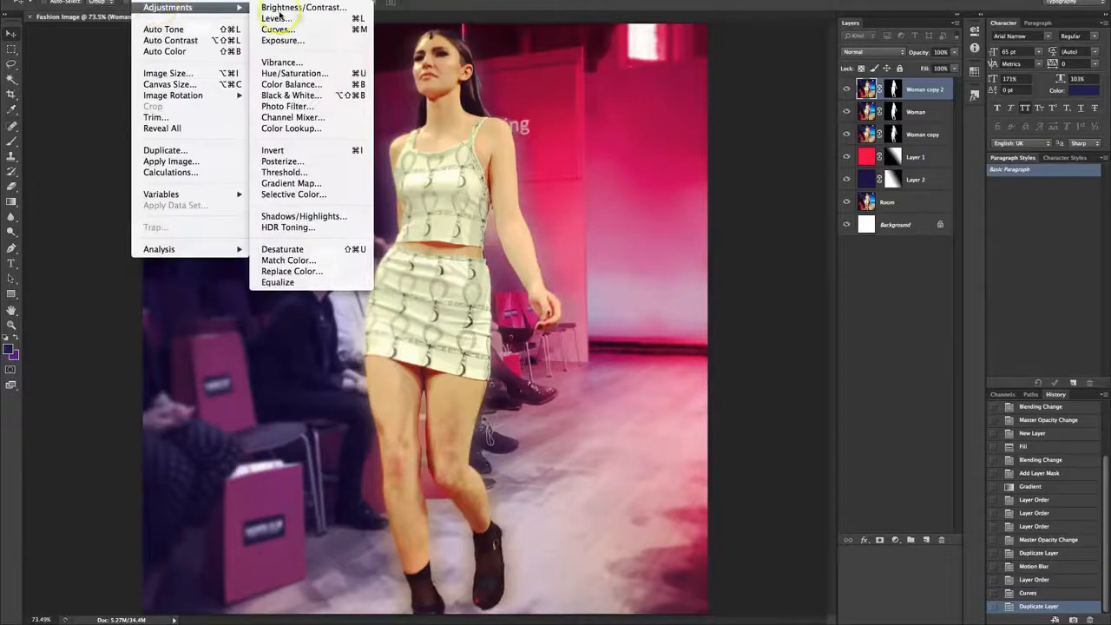
left_click(283, 250)
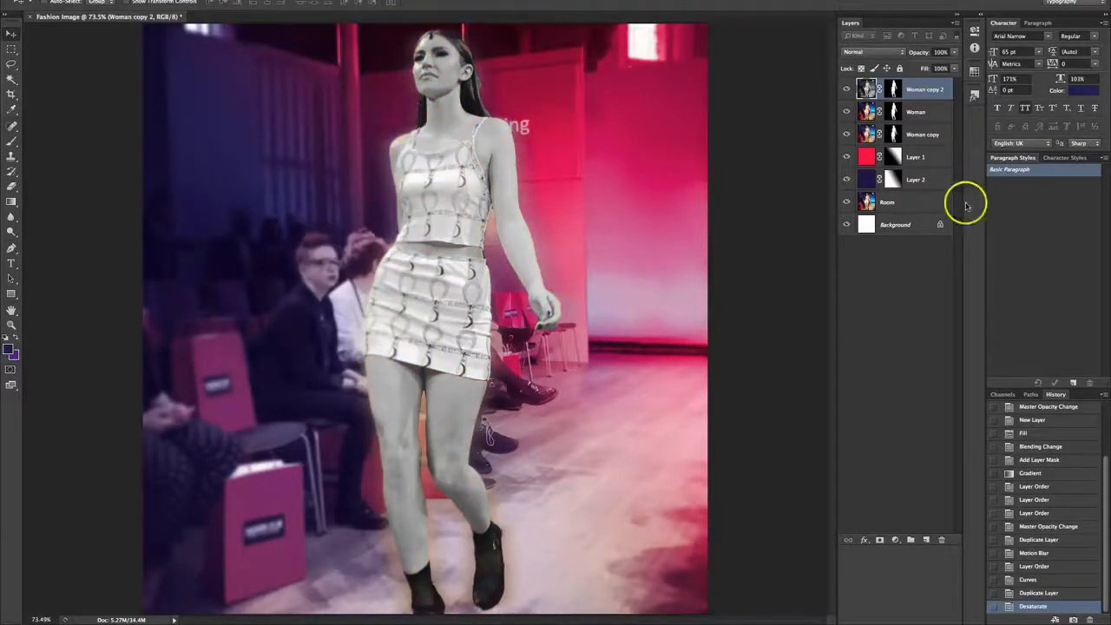
Step: Set the desaturated copy to Overlay at 37% opacity, compare the image with and without it, and deselect the layer
left_click(900, 53)
left_click(864, 164)
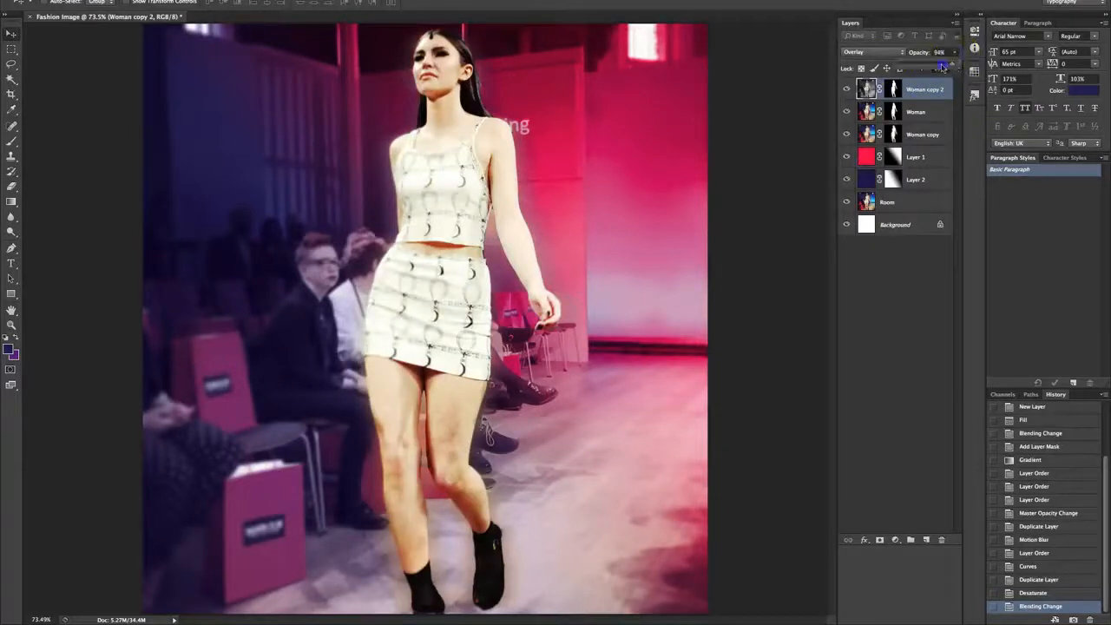
left_click_drag(943, 67, 916, 68)
left_click(847, 90)
left_click(847, 90)
left_click(847, 90)
left_click(848, 89)
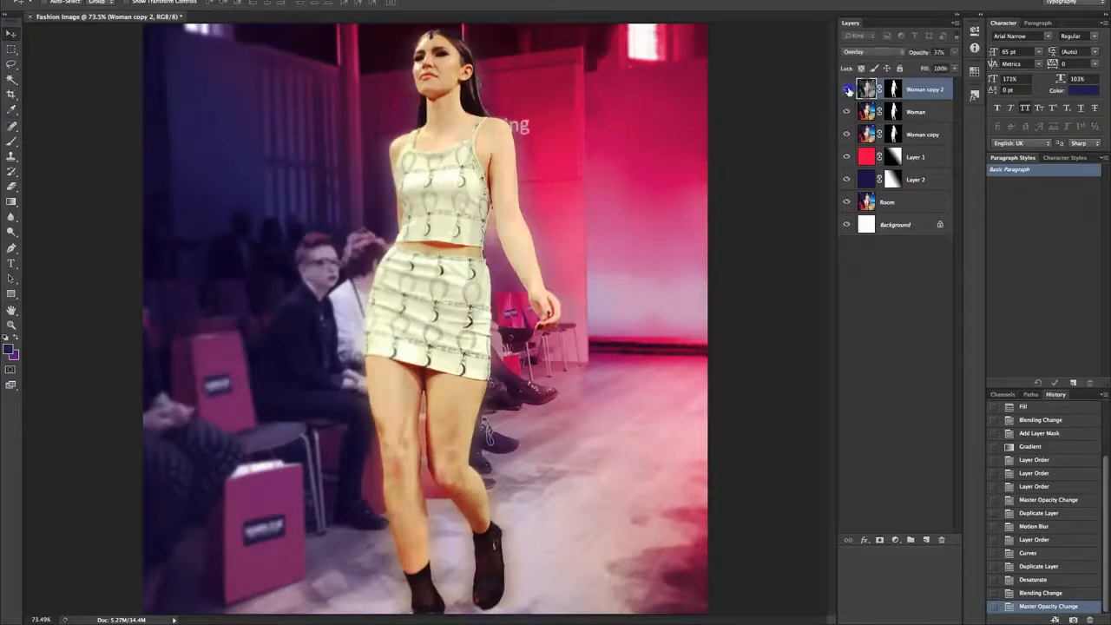
left_click(847, 90)
left_click(847, 89)
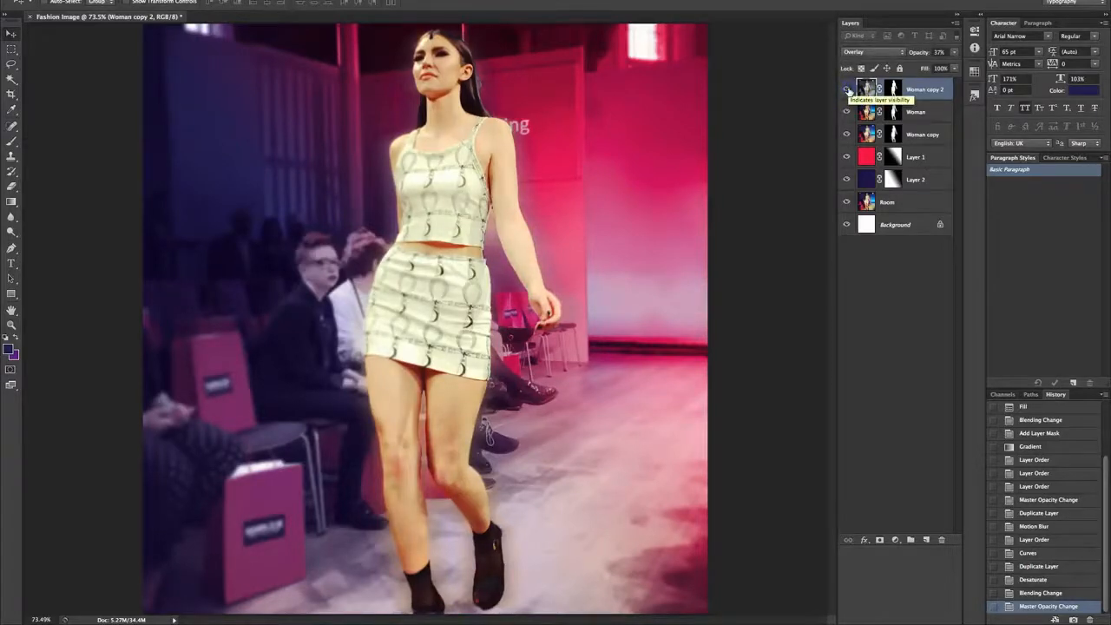
left_click(895, 281)
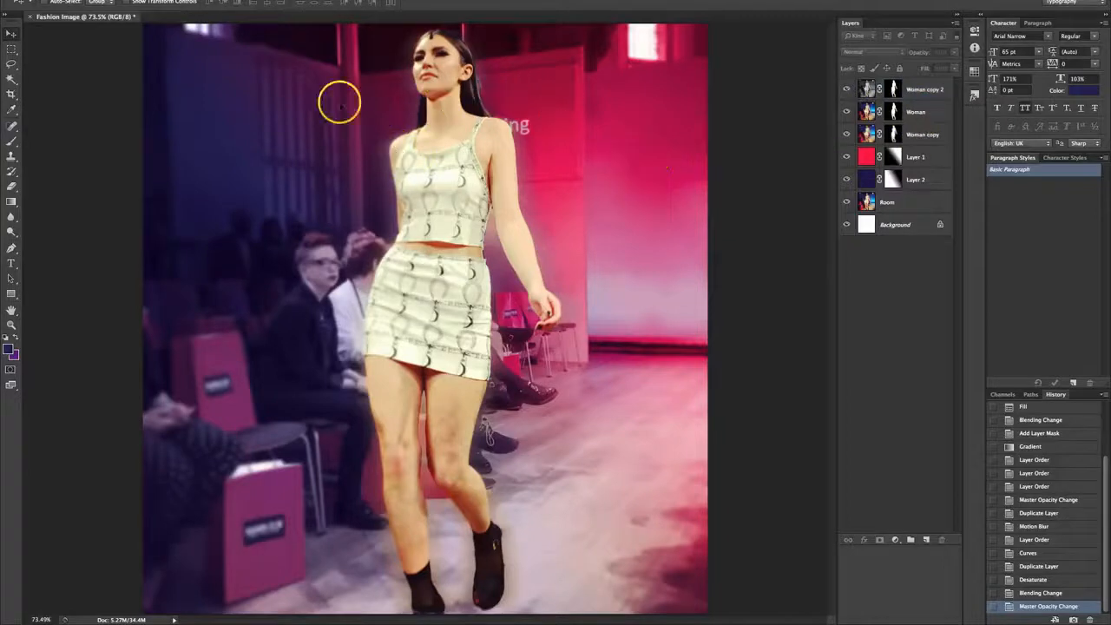